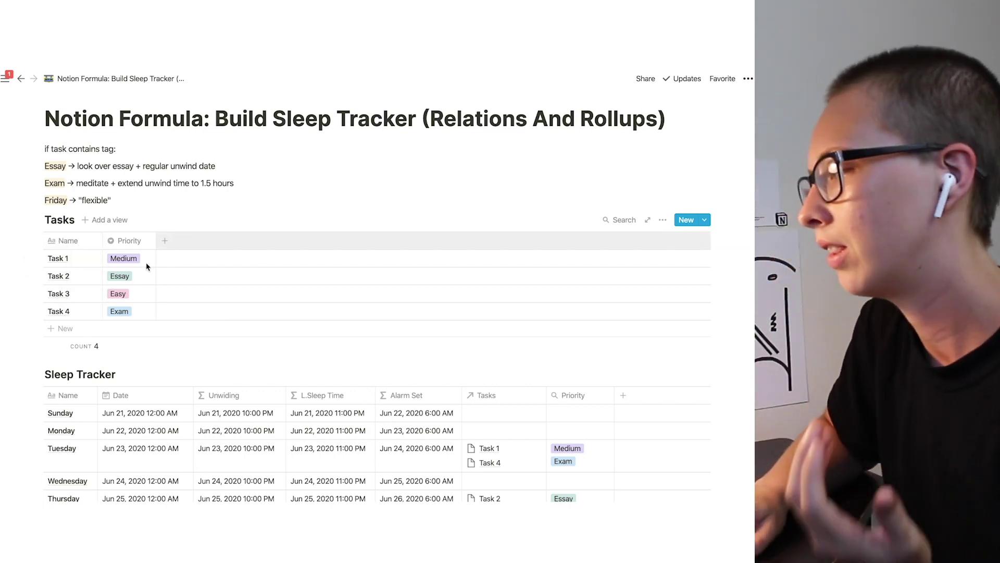
- Check Task 1's Priority options without changing them and scroll through the table
{"action": "left_click", "coordinate": [145, 265]}
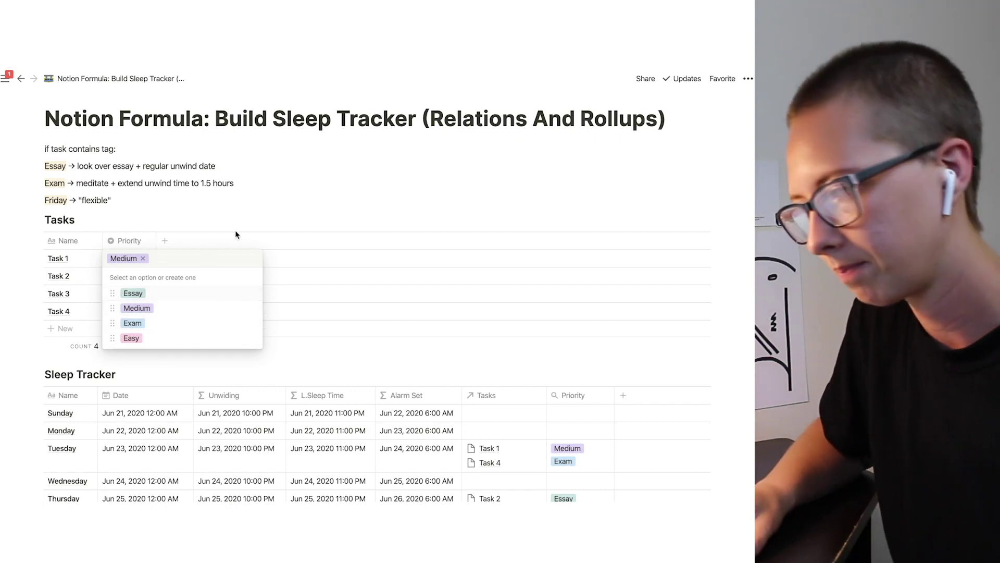
{"action": "left_click", "coordinate": [227, 181]}
{"action": "scroll", "coordinate": [233, 235], "scroll_direction": "down", "scroll_amount": 4}
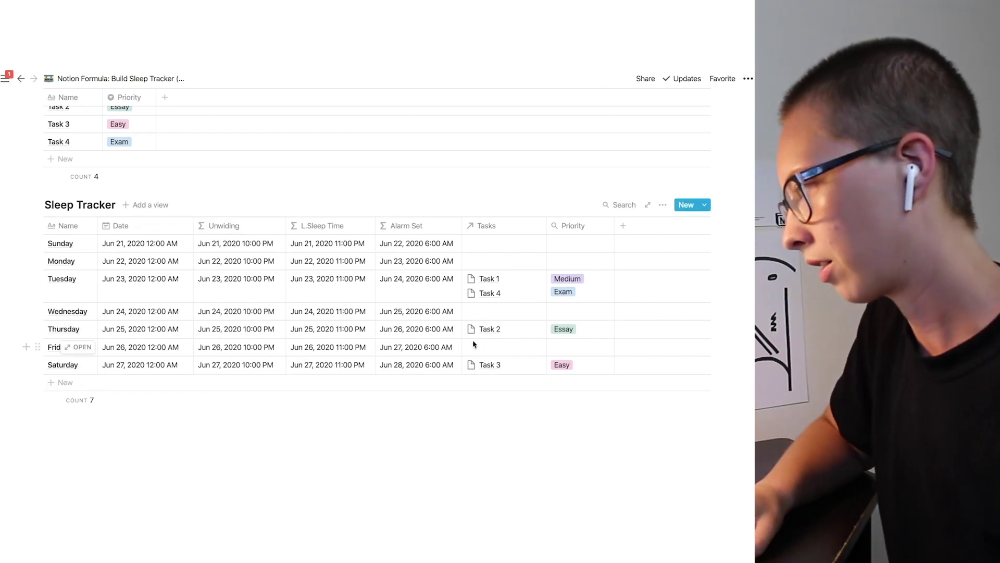
{"action": "scroll", "coordinate": [555, 299], "scroll_direction": "up", "scroll_amount": 1}
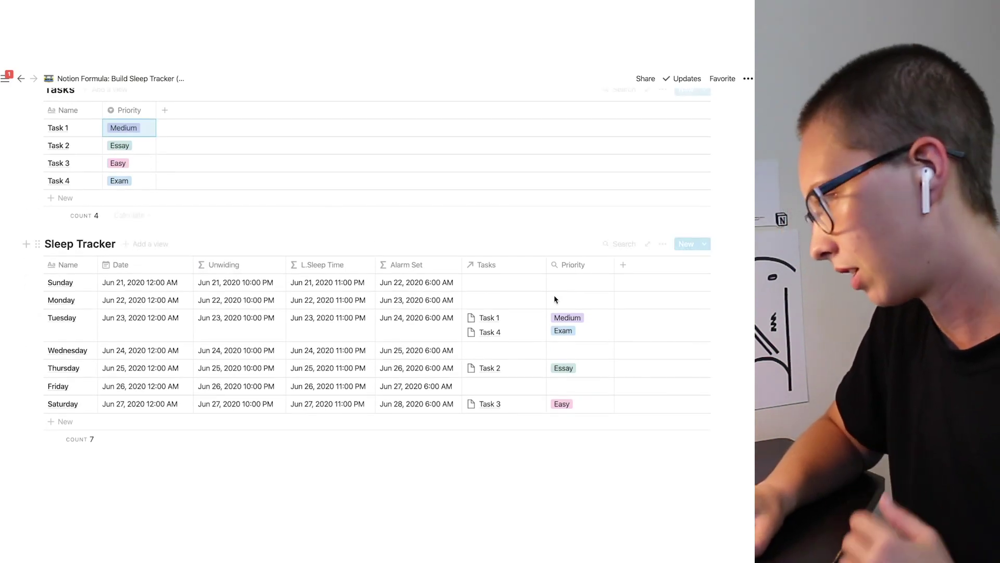
{"action": "scroll", "coordinate": [588, 295], "scroll_direction": "down", "scroll_amount": 1}
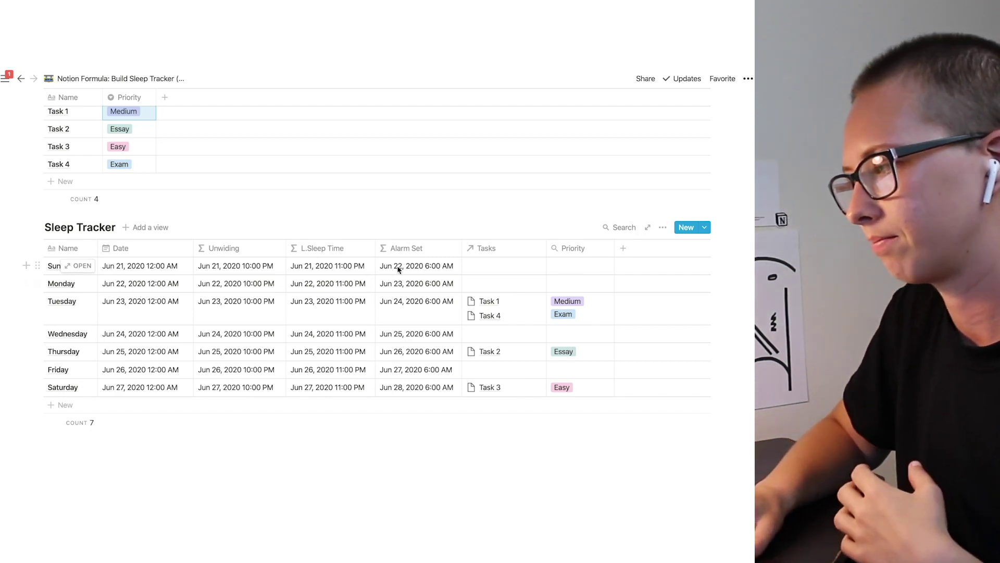
{"action": "scroll", "coordinate": [317, 480], "scroll_direction": "up", "scroll_amount": 1}
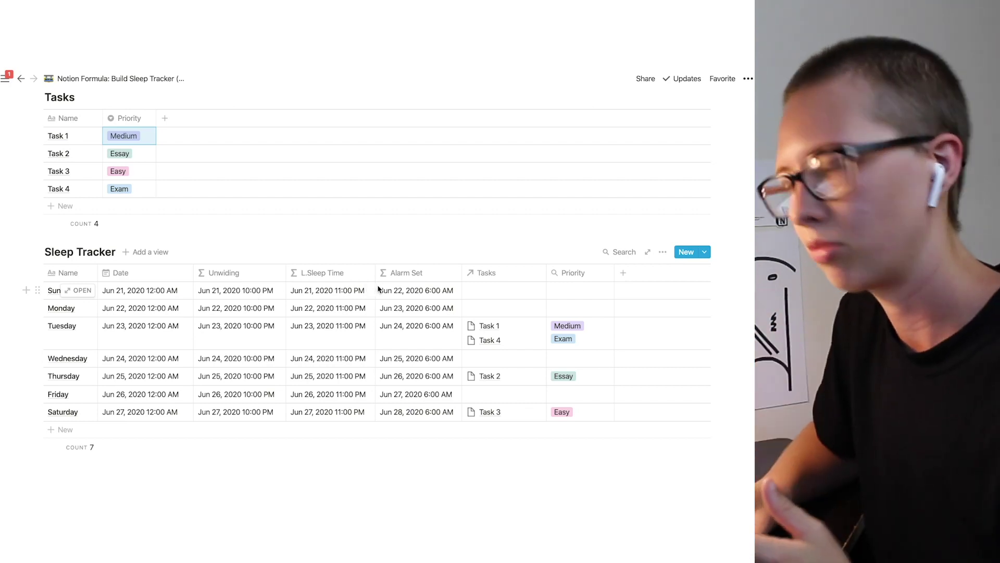
- Inspect Sunday's Alarm Set formula and the 12:00 AM time in its date
{"action": "left_click", "coordinate": [411, 294]}
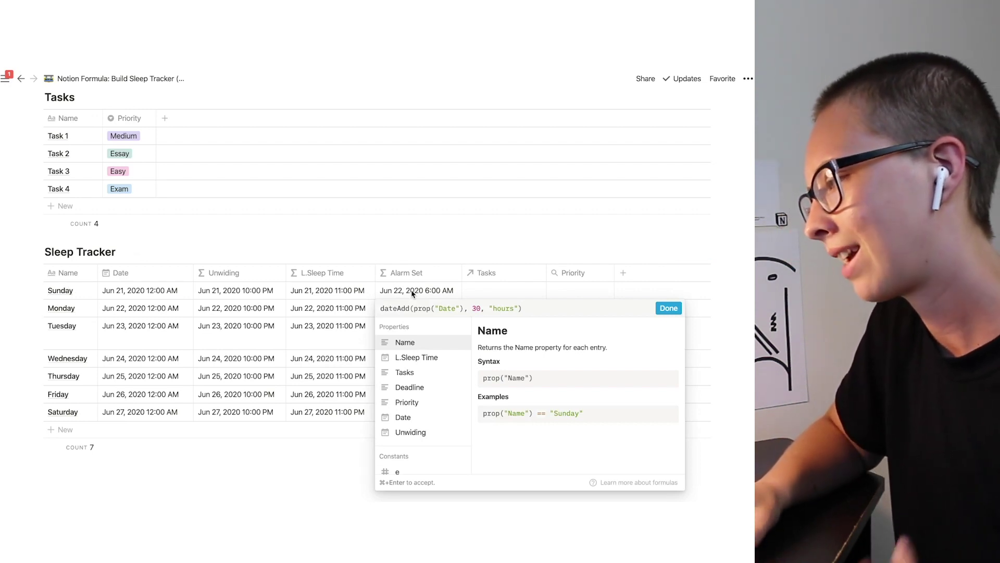
{"action": "left_click", "coordinate": [156, 292]}
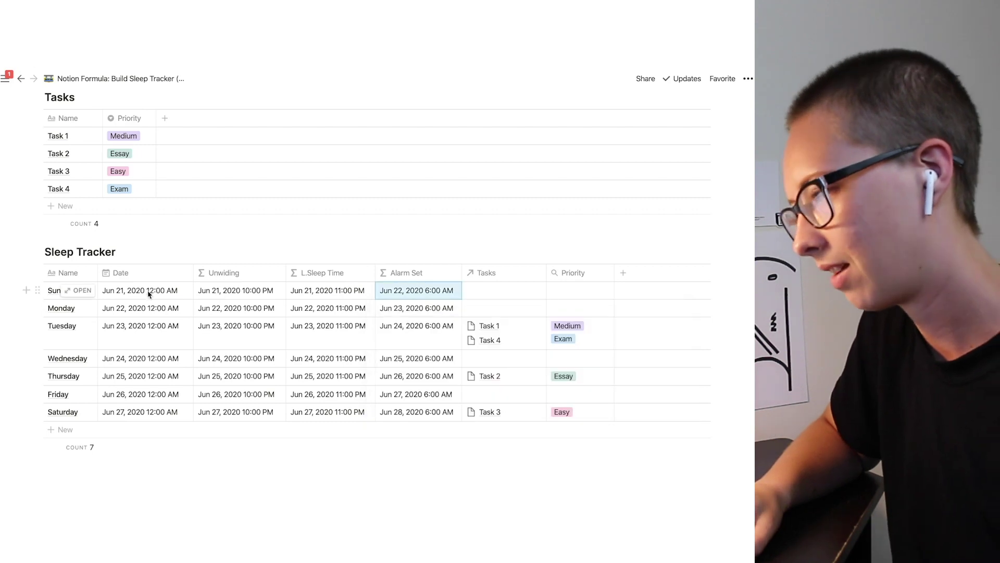
{"action": "left_click", "coordinate": [151, 291]}
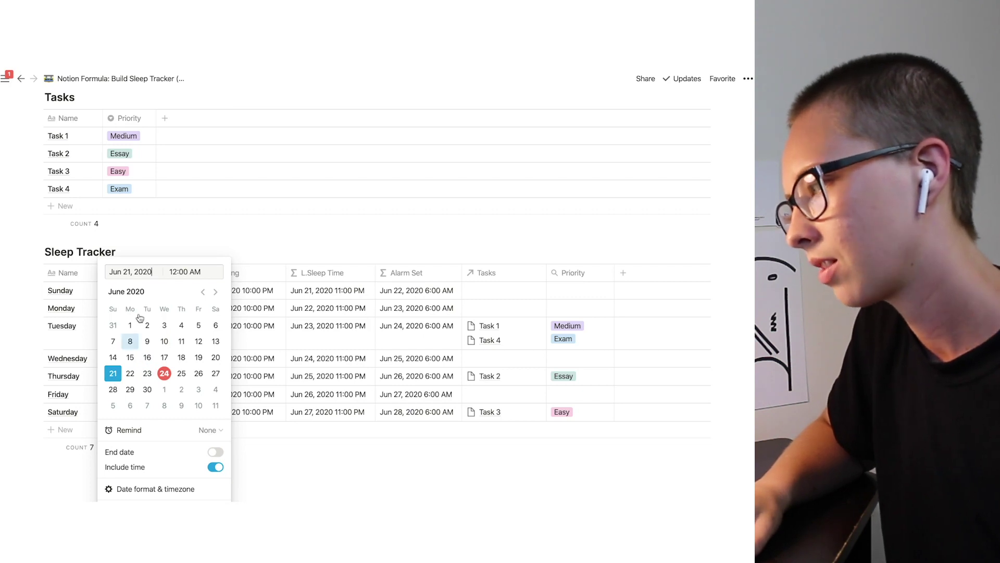
{"action": "left_click_drag", "start_coordinate": [171, 270], "coordinate": [203, 270]}
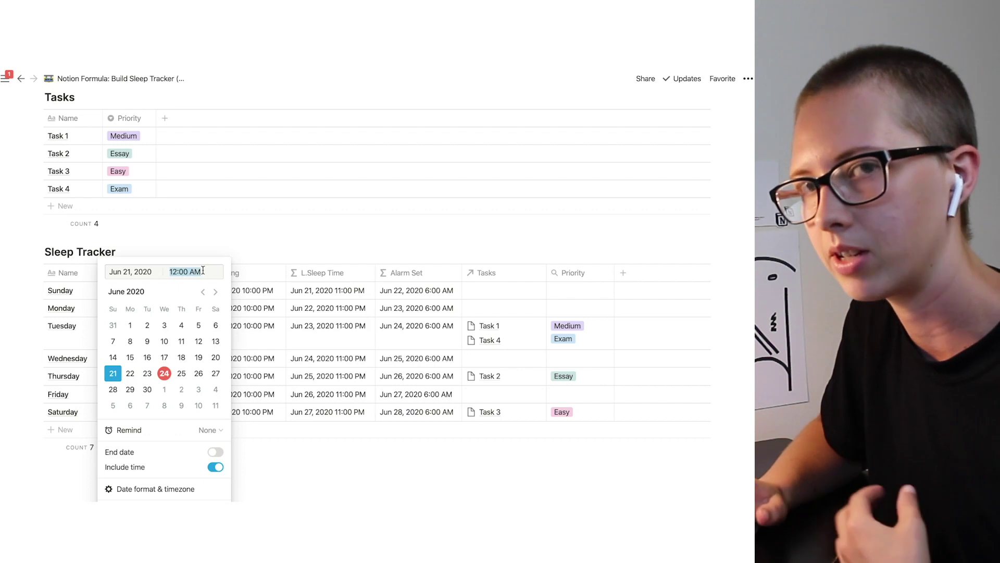
{"action": "key", "text": "Escape"}
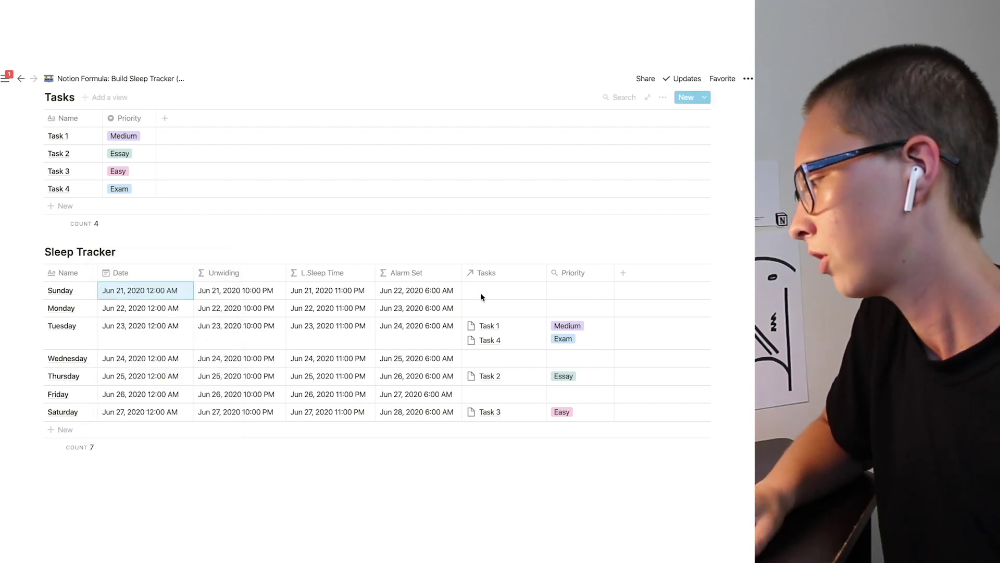
{"action": "left_click", "coordinate": [427, 290]}
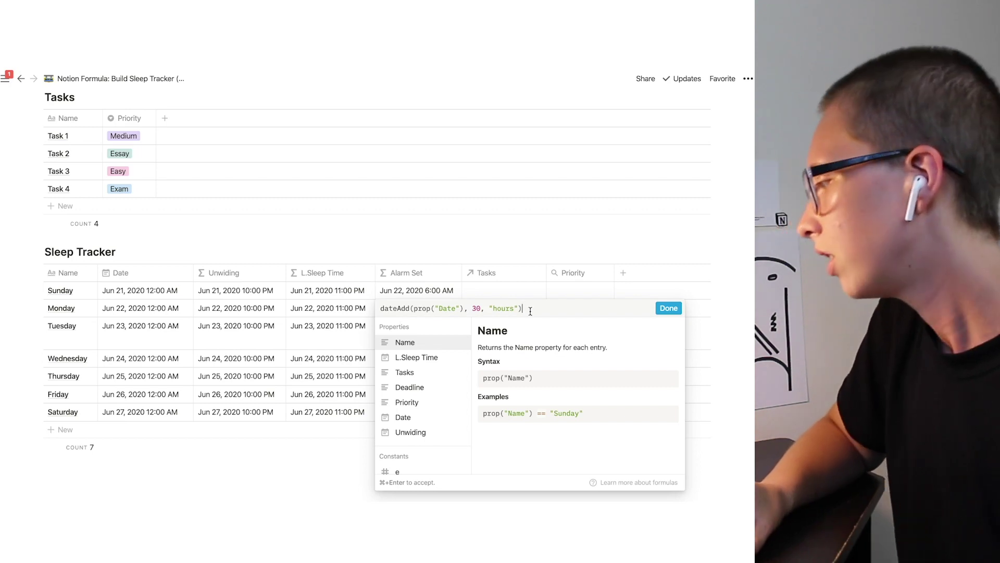
{"action": "left_click", "coordinate": [421, 252]}
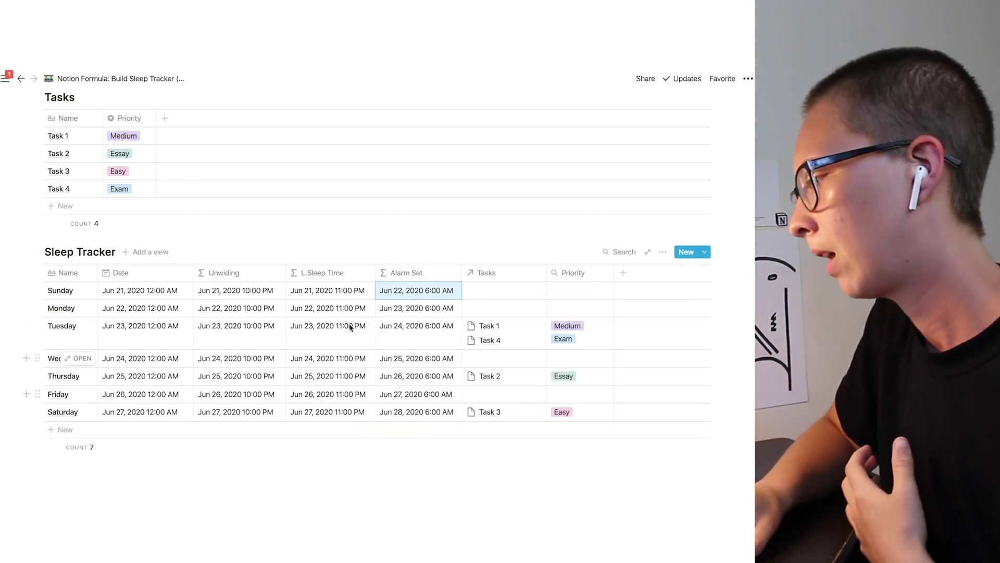
- Inspect Sunday's L.Sleep Time and Unwiding formulas, then clear the cell selection
{"action": "left_click", "coordinate": [330, 296]}
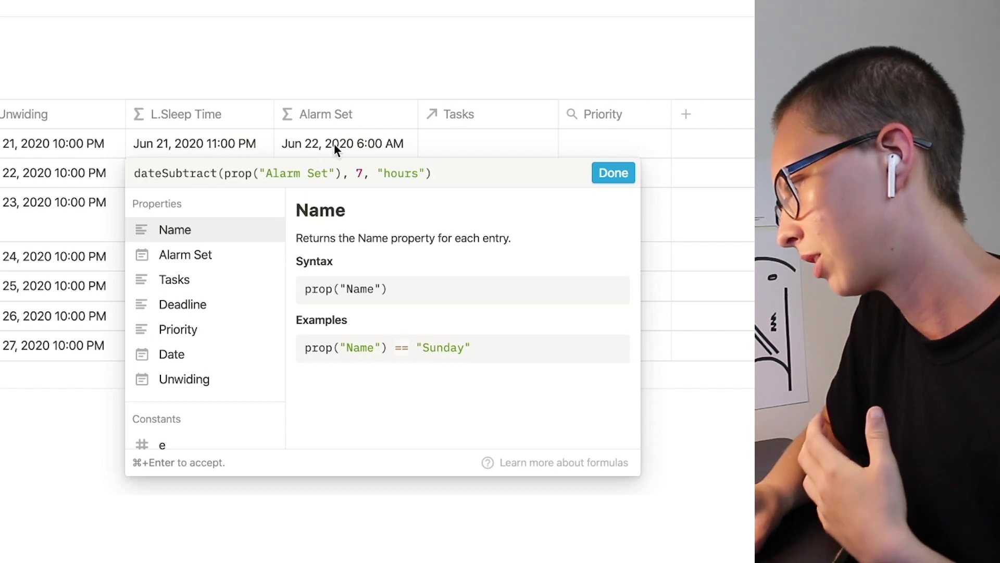
{"action": "key", "text": "Escape"}
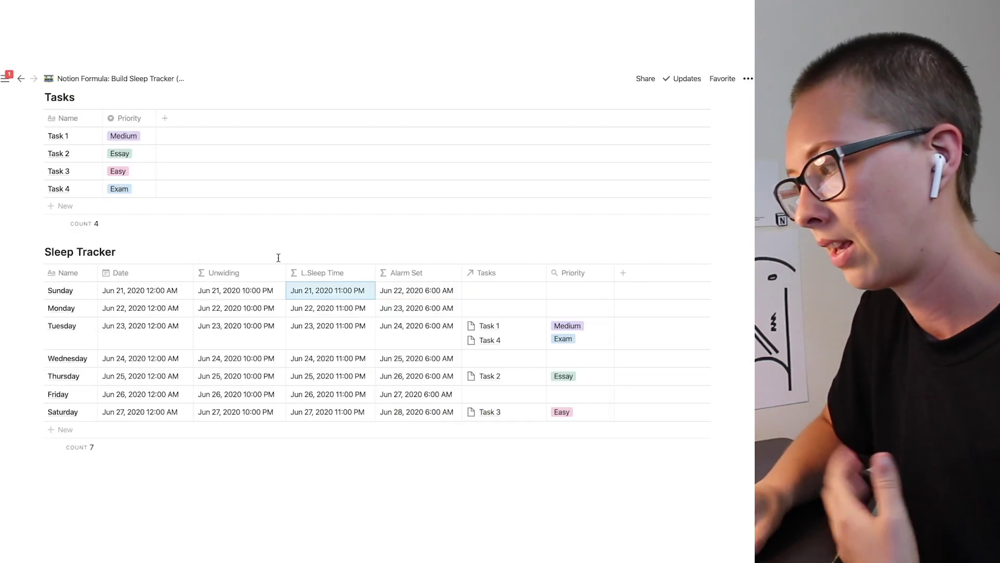
{"action": "left_click", "coordinate": [48, 143]}
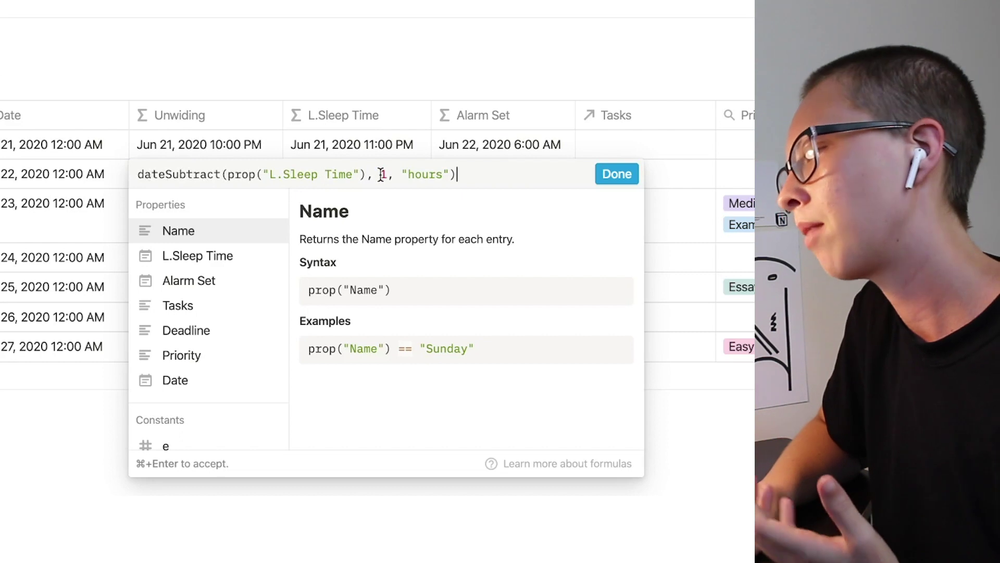
{"action": "left_click", "coordinate": [275, 32]}
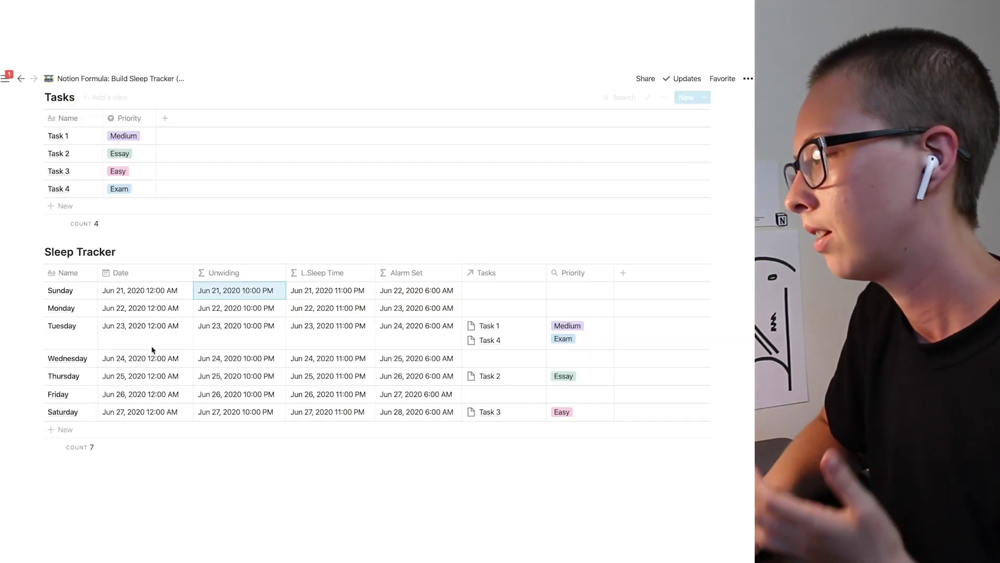
{"action": "left_click", "coordinate": [243, 500]}
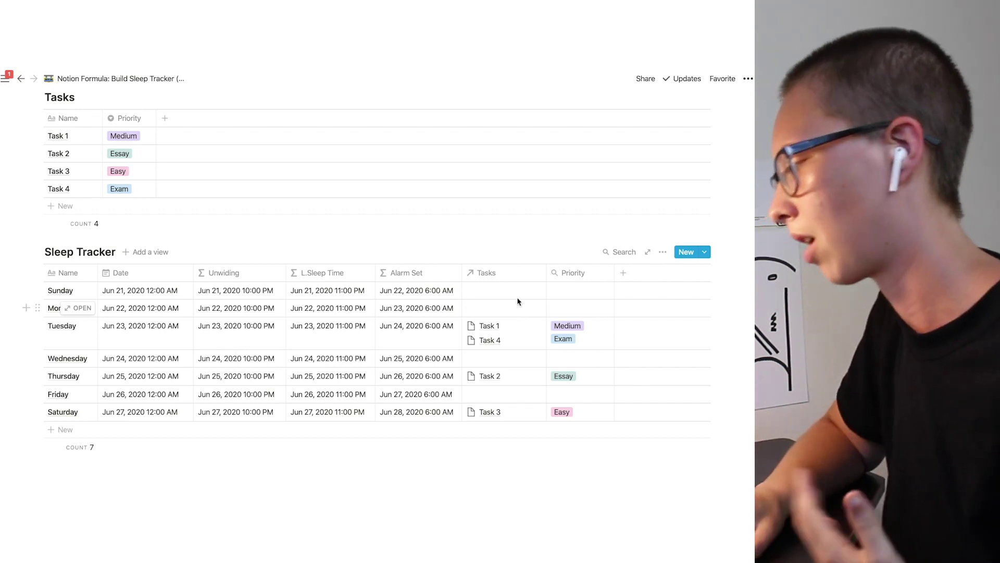
- Add a new relation property linking Sleep Tracker to the Tasks database
{"action": "left_click", "coordinate": [500, 276]}
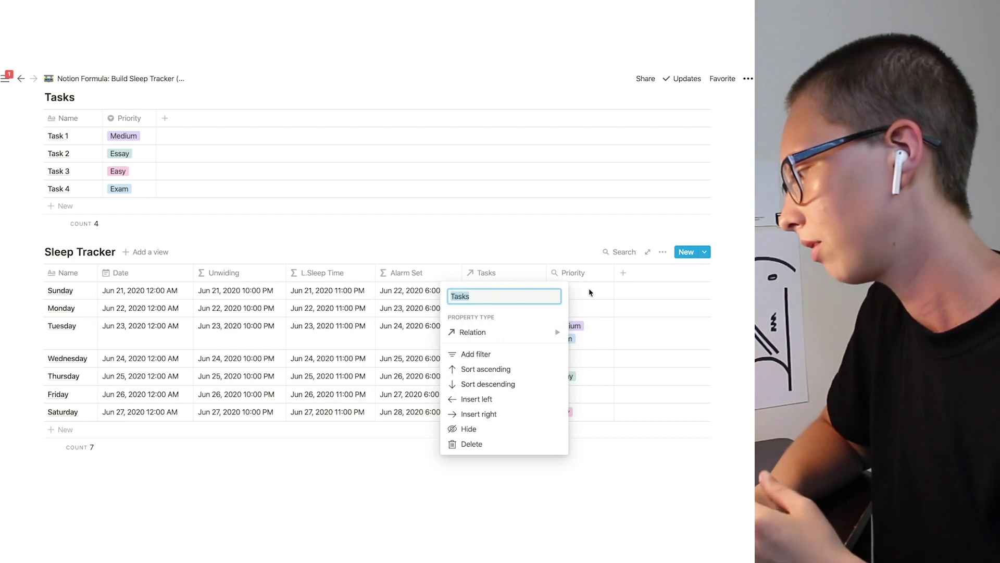
{"action": "left_click", "coordinate": [633, 290]}
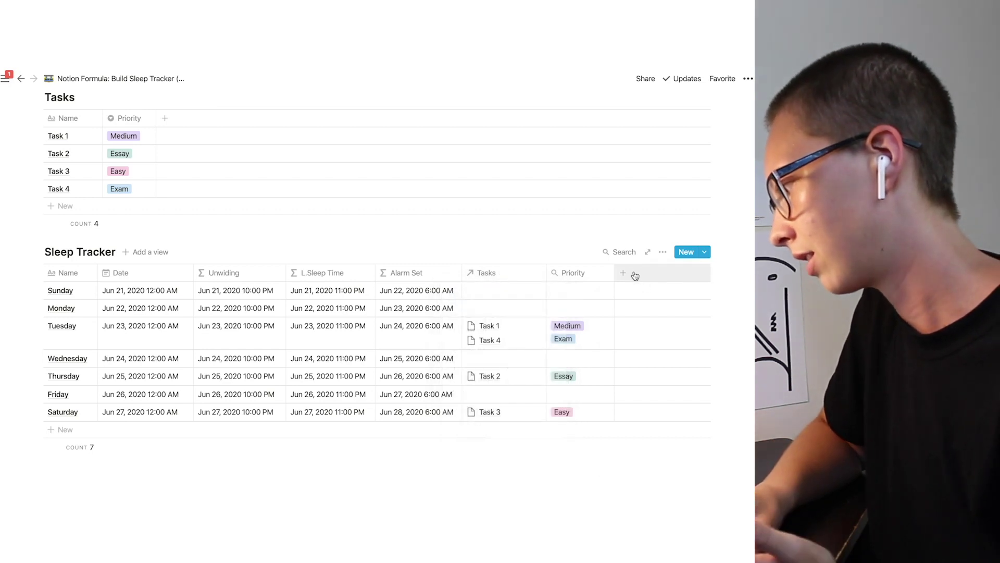
{"action": "left_click", "coordinate": [634, 273]}
{"action": "left_click", "coordinate": [644, 338]}
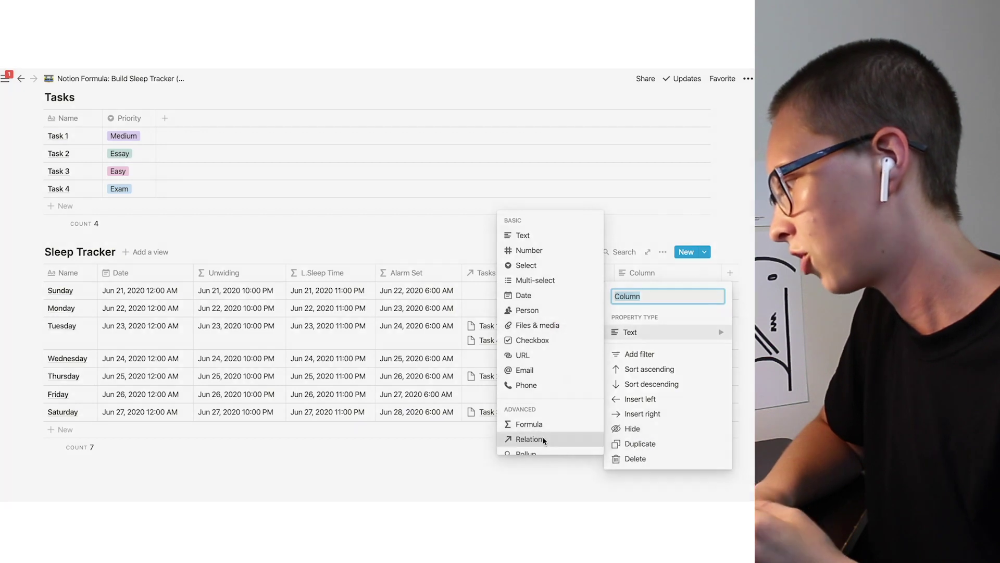
{"action": "left_click", "coordinate": [544, 439]}
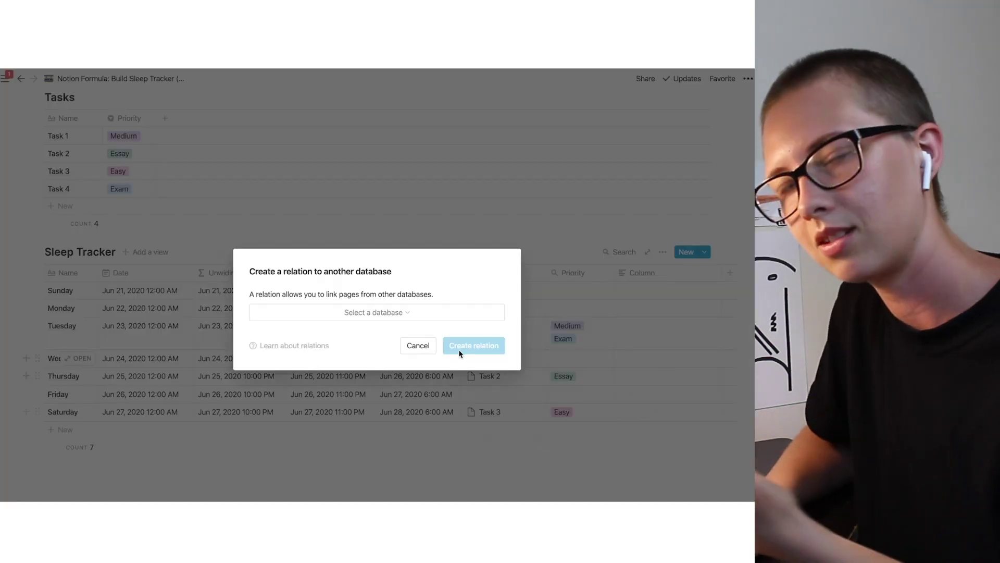
{"action": "left_click", "coordinate": [395, 312]}
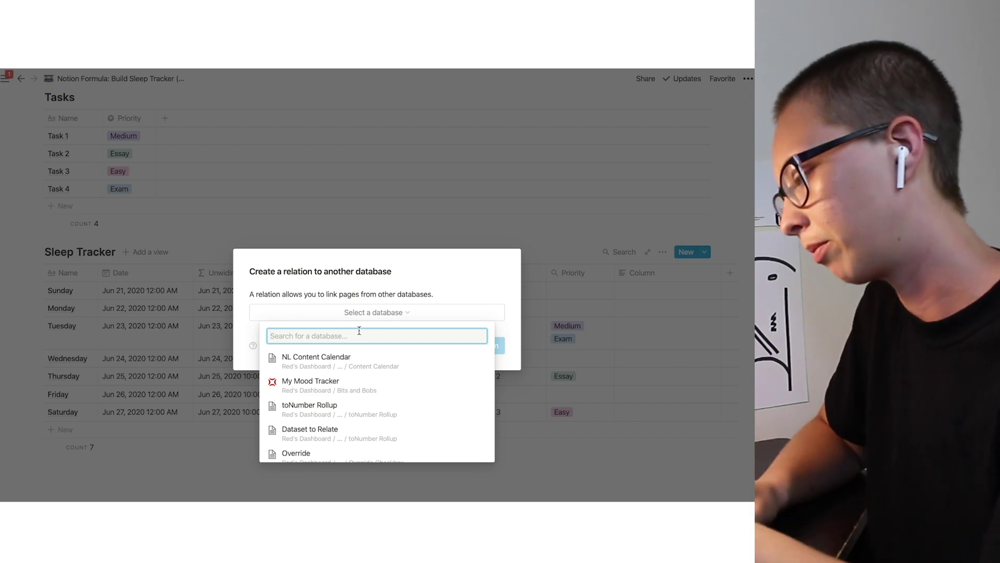
{"action": "type", "text": "Tasks"}
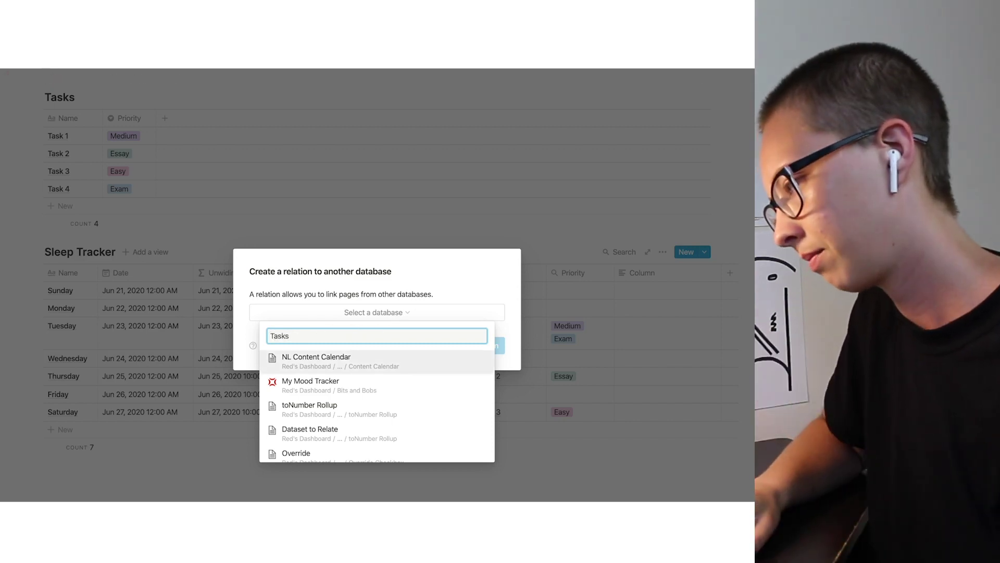
{"action": "left_click", "coordinate": [347, 357]}
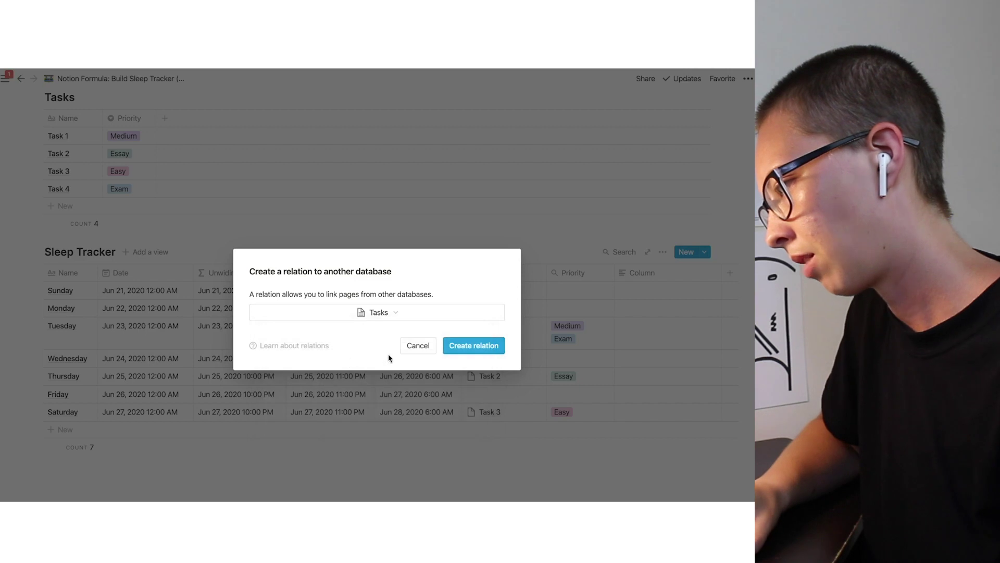
{"action": "left_click", "coordinate": [471, 346]}
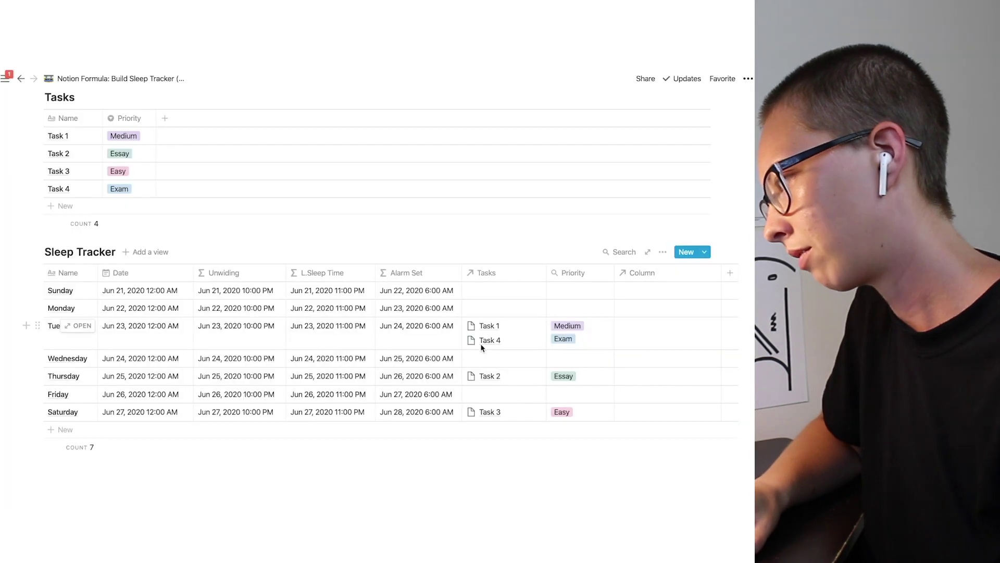
- Look through the tasks available to link to Sunday, leaving the relation empty
{"action": "left_click", "coordinate": [646, 294]}
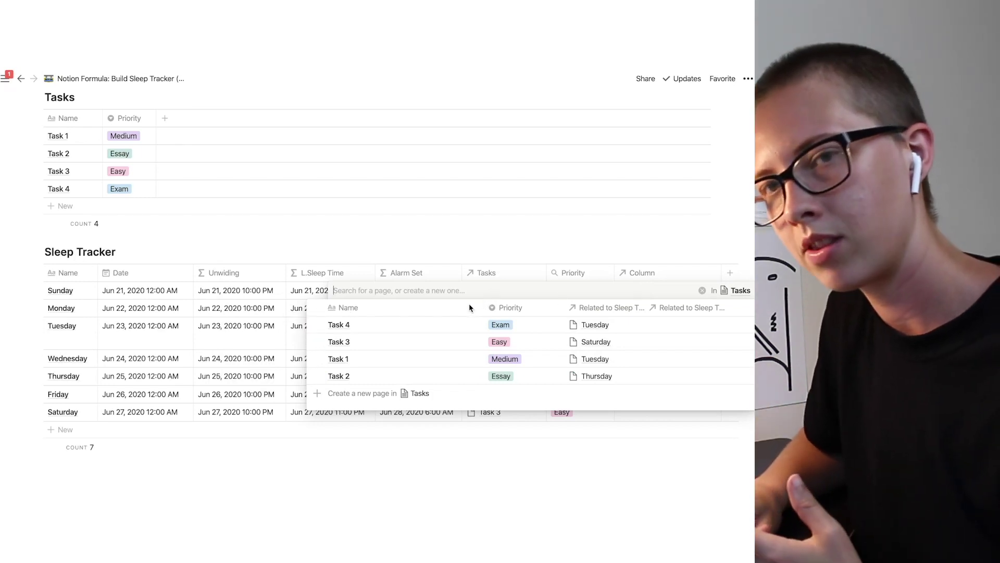
{"action": "left_click", "coordinate": [423, 255]}
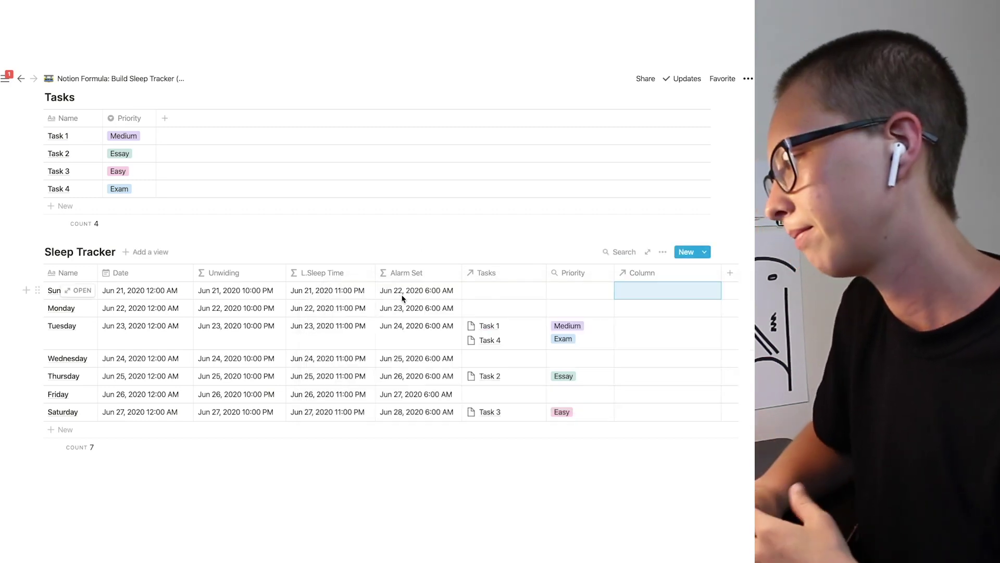
{"action": "left_click", "coordinate": [651, 291]}
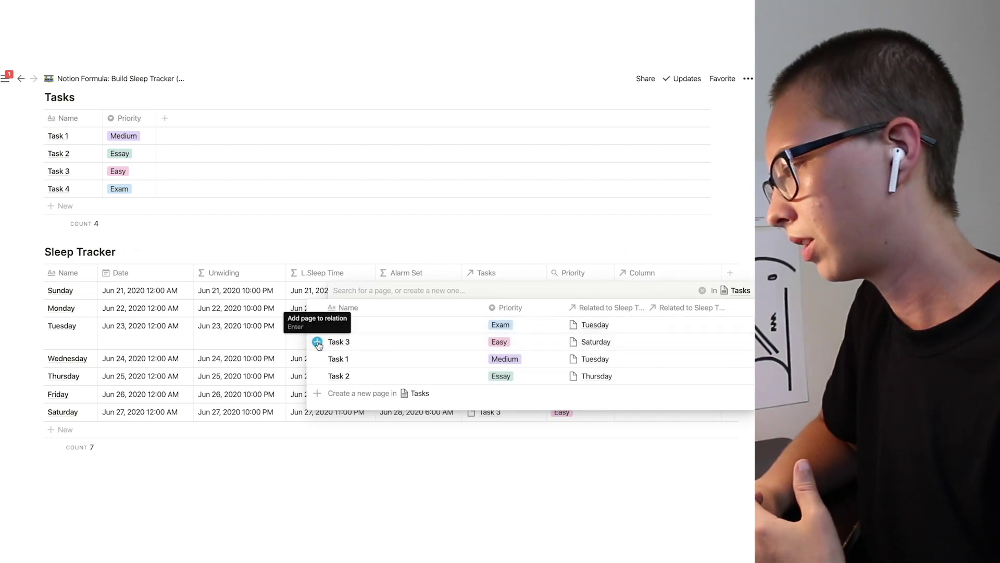
{"action": "left_click", "coordinate": [370, 242]}
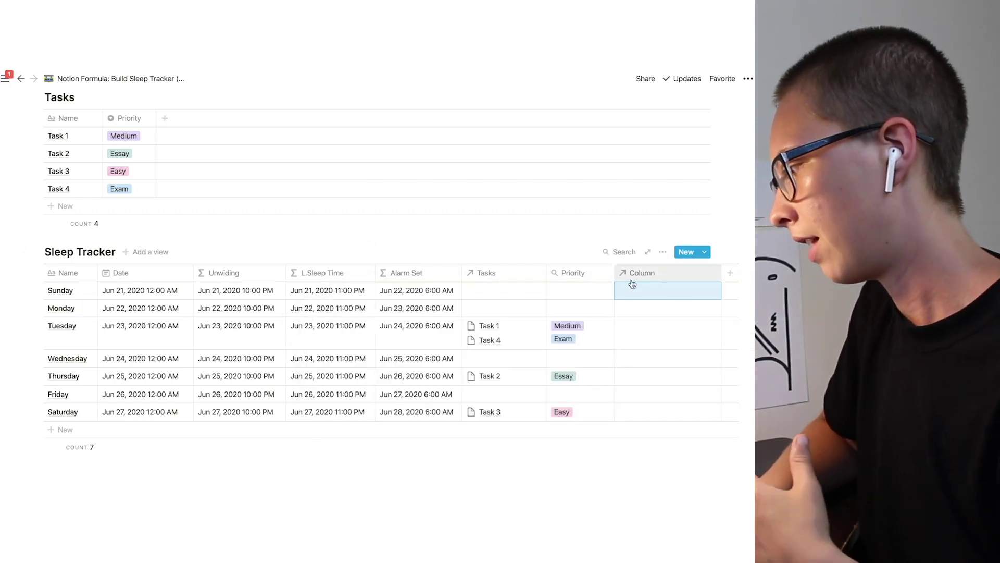
- Delete the empty Column property and confirm the deletion
{"action": "left_click", "coordinate": [641, 274]}
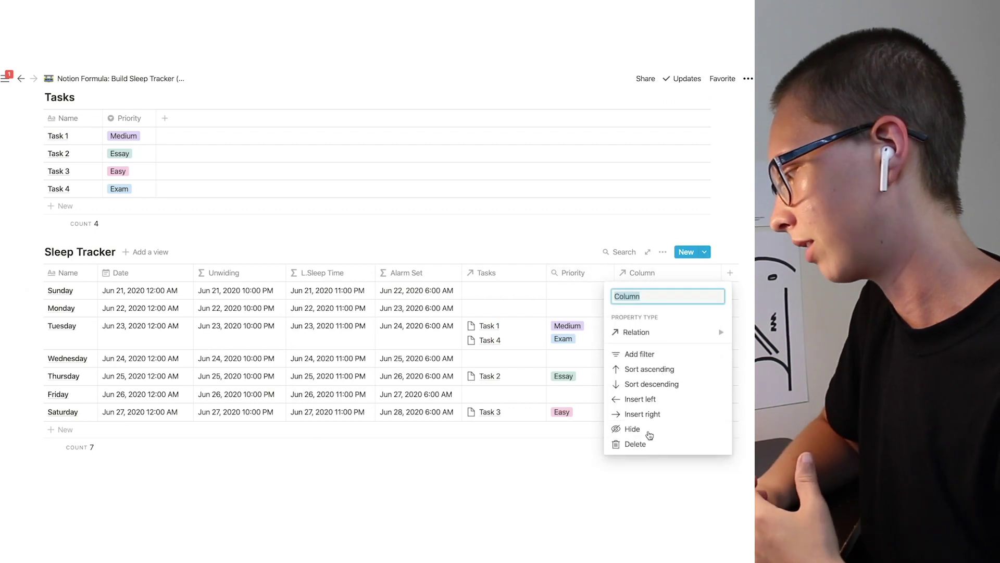
{"action": "left_click", "coordinate": [645, 444]}
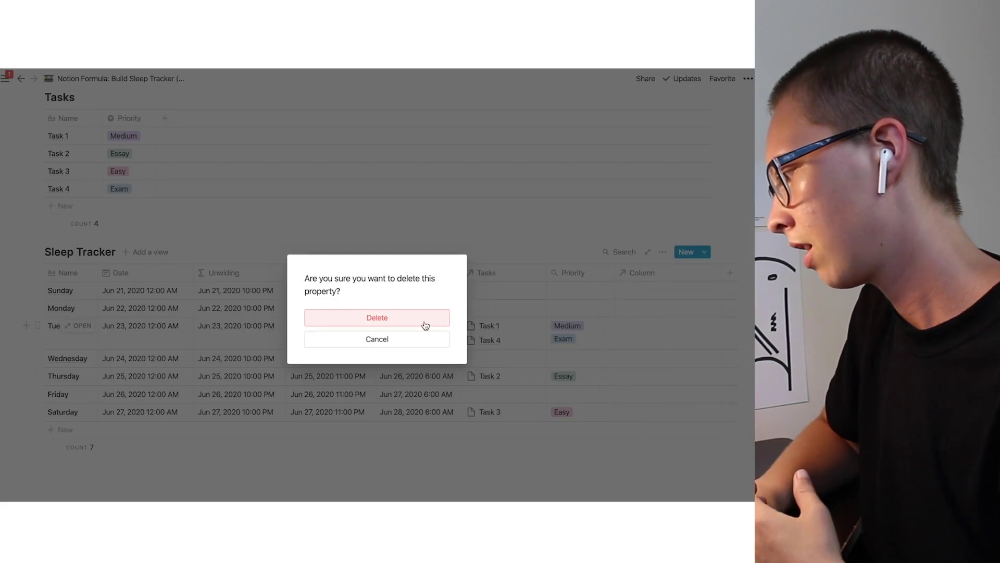
{"action": "left_click", "coordinate": [426, 325]}
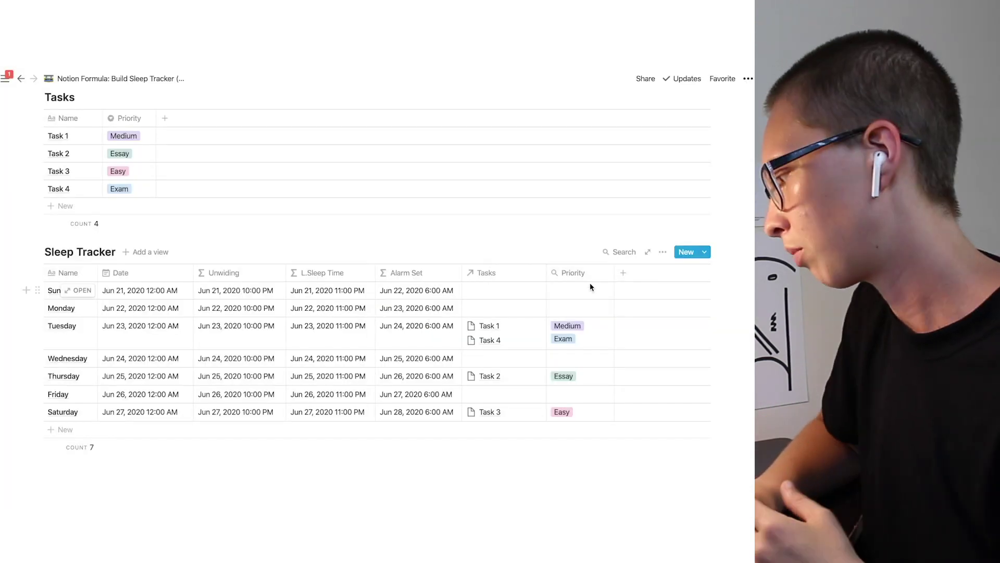
{"action": "left_click", "coordinate": [583, 273]}
{"action": "left_click", "coordinate": [573, 331]}
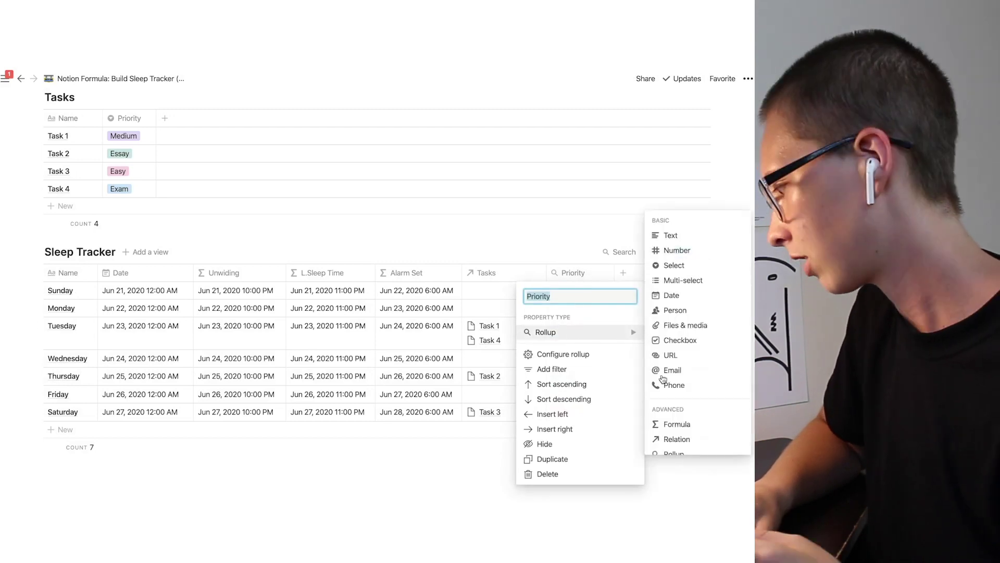
{"action": "scroll", "coordinate": [676, 414], "scroll_direction": "down", "scroll_amount": 1}
{"action": "left_click", "coordinate": [674, 410]}
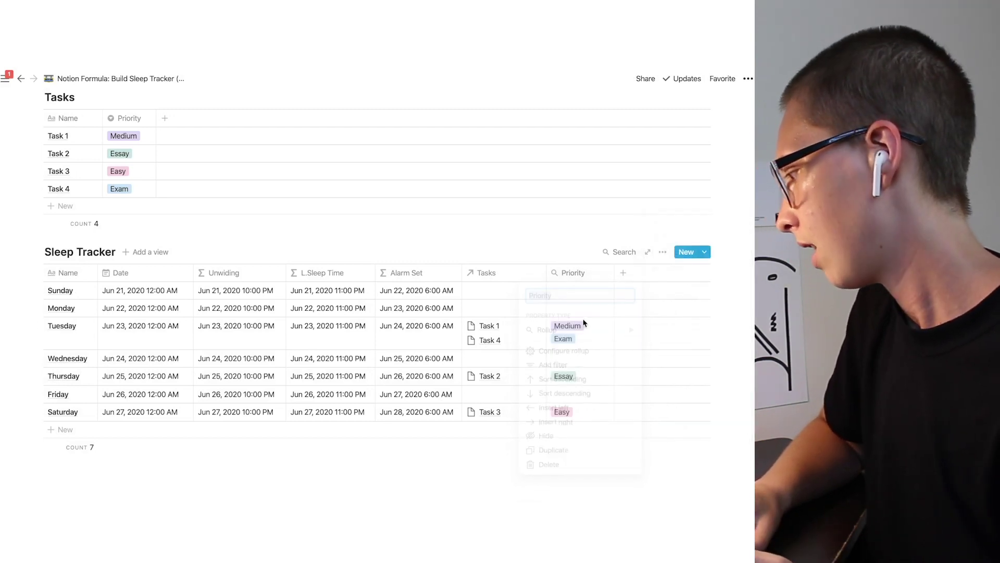
{"action": "left_click", "coordinate": [568, 311]}
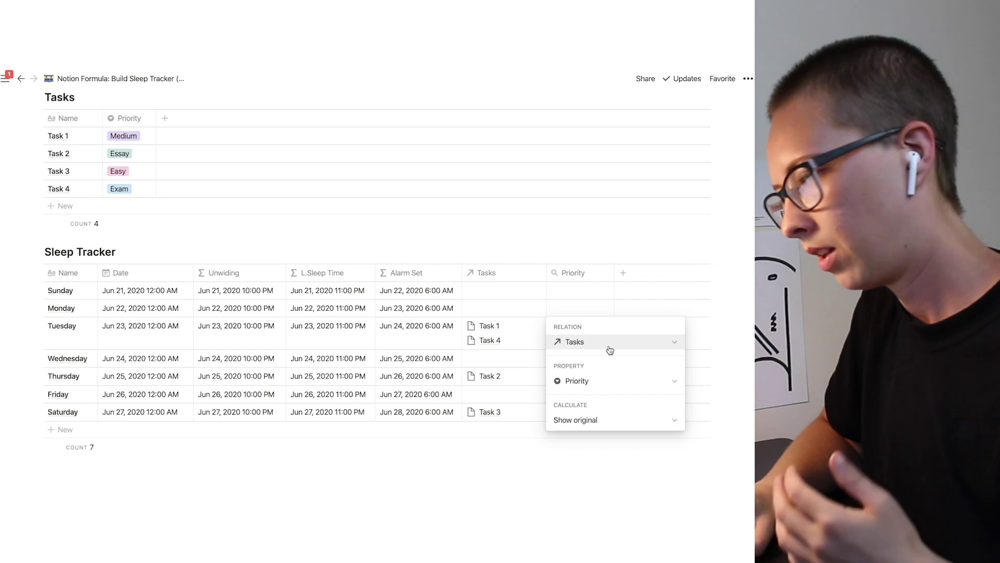
{"action": "left_click", "coordinate": [590, 344]}
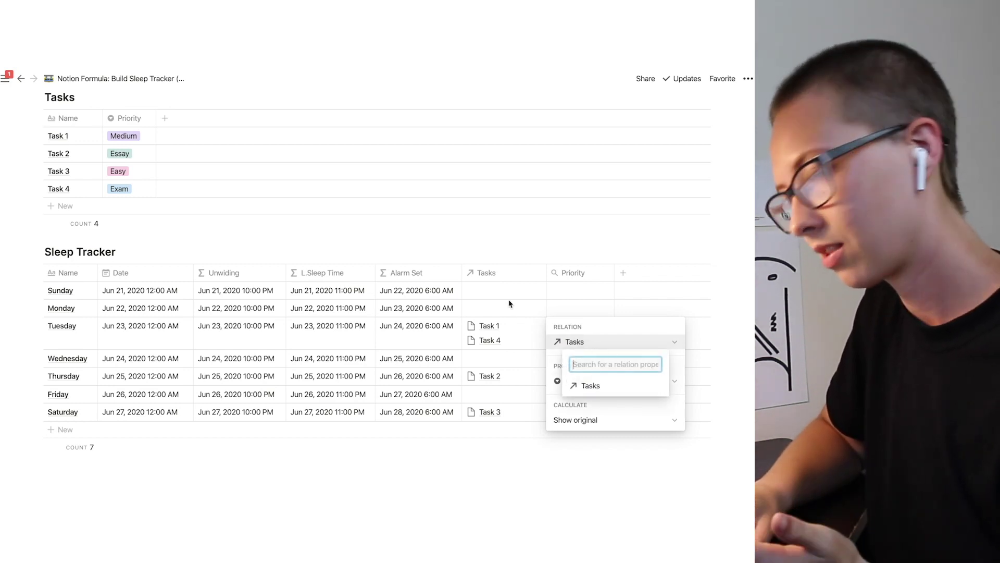
{"action": "left_click", "coordinate": [607, 336]}
{"action": "left_click", "coordinate": [592, 381]}
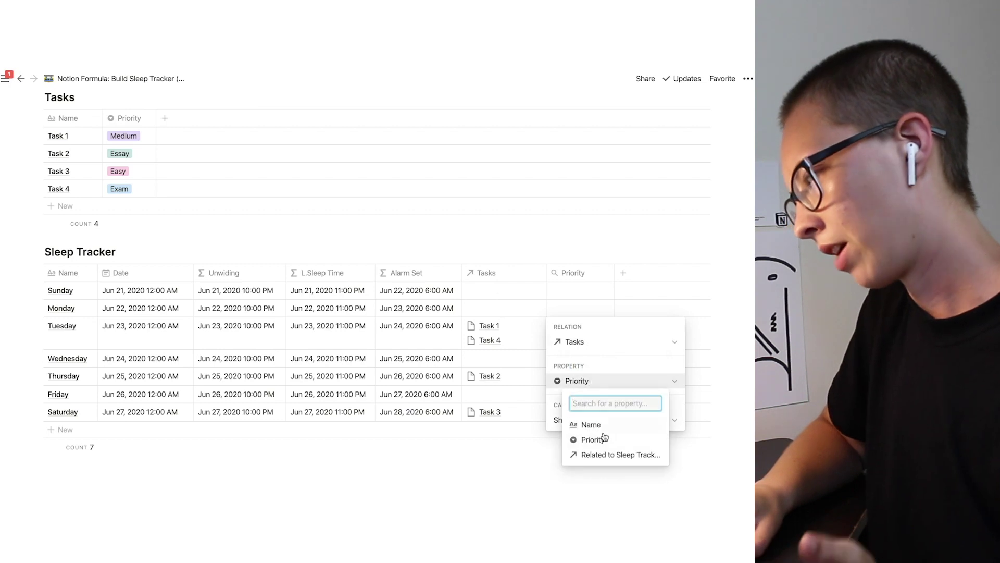
{"action": "left_click", "coordinate": [580, 298]}
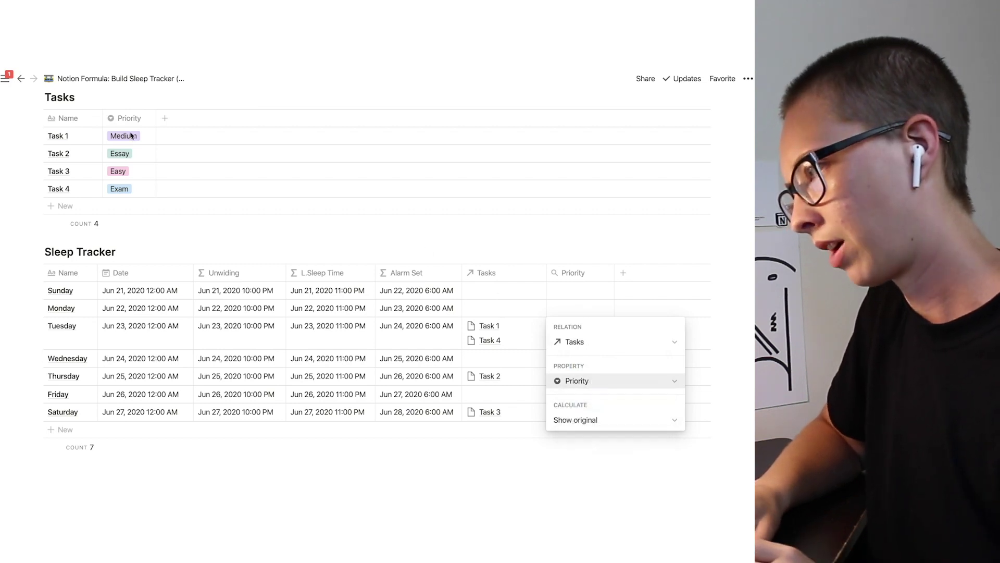
{"action": "key", "text": "Escape"}
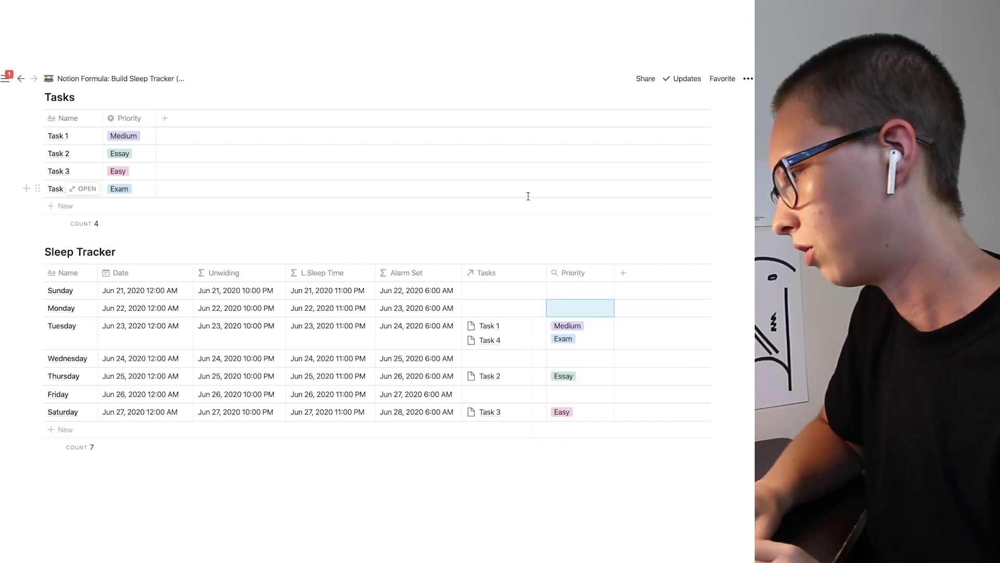
{"action": "left_click", "coordinate": [542, 237]}
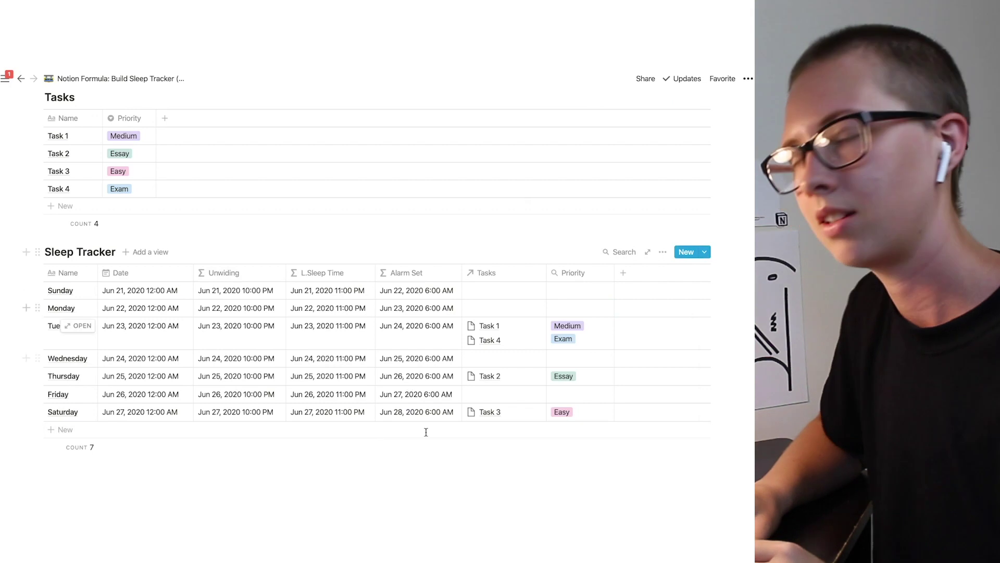
- Erase the existing Alarm Set formula in the formula editor
{"action": "left_click", "coordinate": [407, 296]}
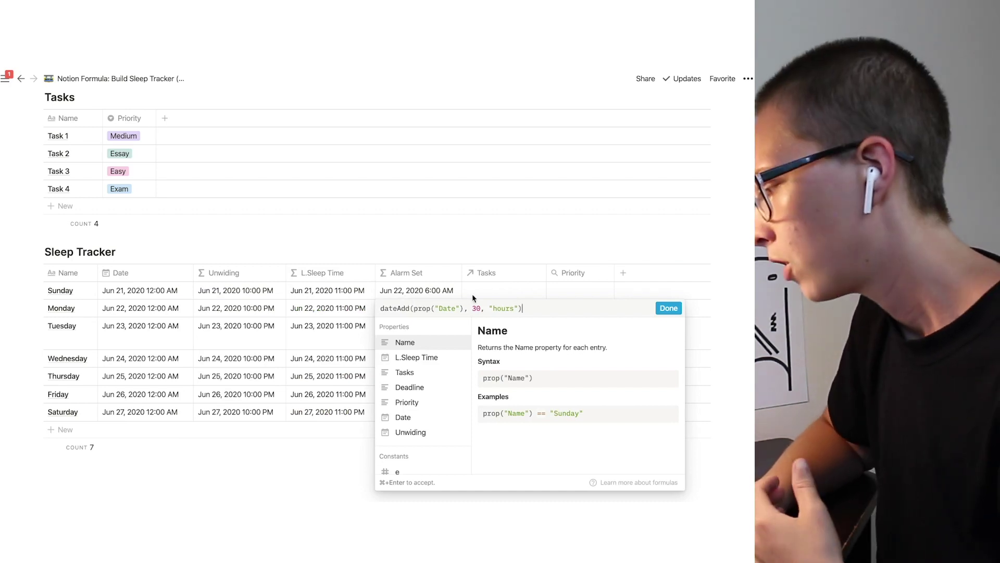
{"action": "left_click", "coordinate": [477, 208]}
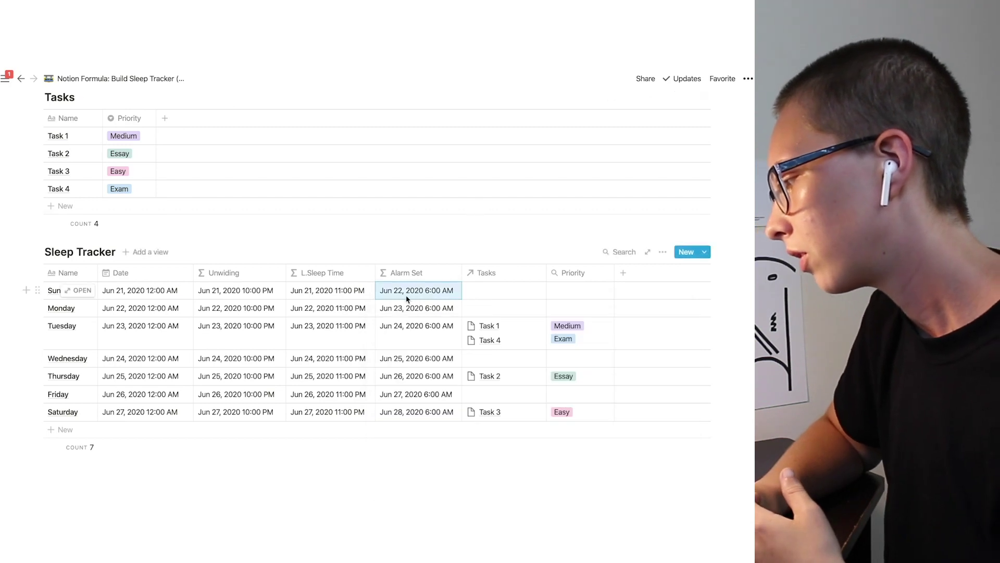
{"action": "left_click", "coordinate": [406, 292]}
{"action": "left_click", "coordinate": [501, 309]}
{"action": "left_click_drag", "start_coordinate": [330, 160], "coordinate": [125, 160]}
{"action": "key", "text": "BackSpace"}
- Write the Friday condition (day(prop("Date")) == 5)
{"action": "type", "text": "(da"}
{"action": "key", "text": "BackSpace"}
{"action": "key", "text": "BackSpace"}
{"action": "key", "text": "BackSpace"}
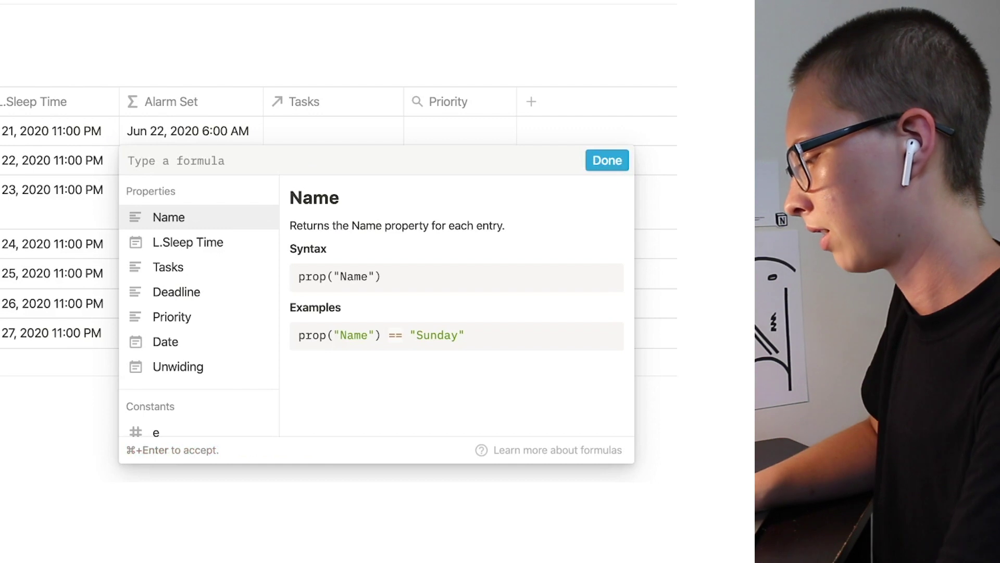
{"action": "type", "text": "(day"}
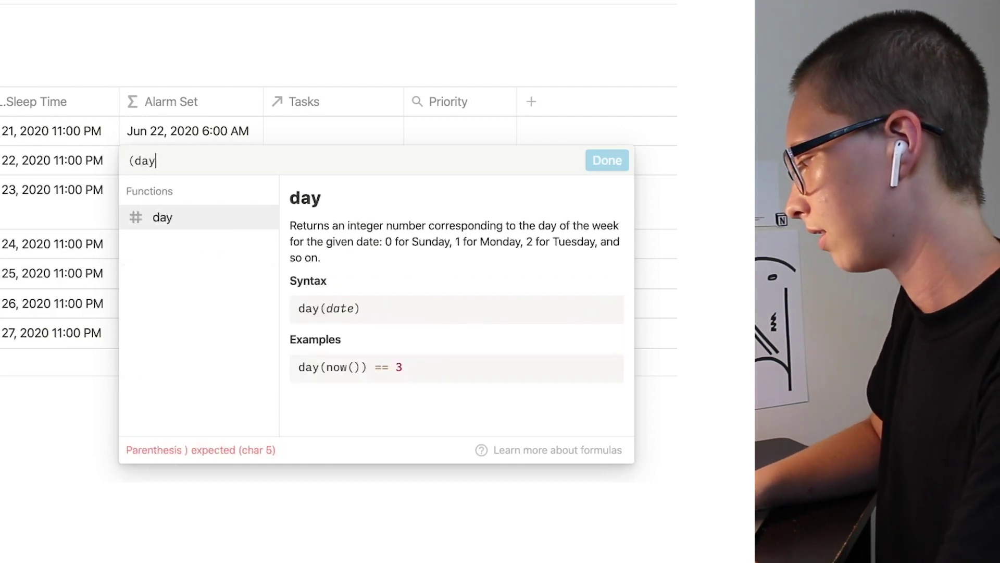
{"action": "type", "text": "("}
{"action": "type", "text": "prop"}
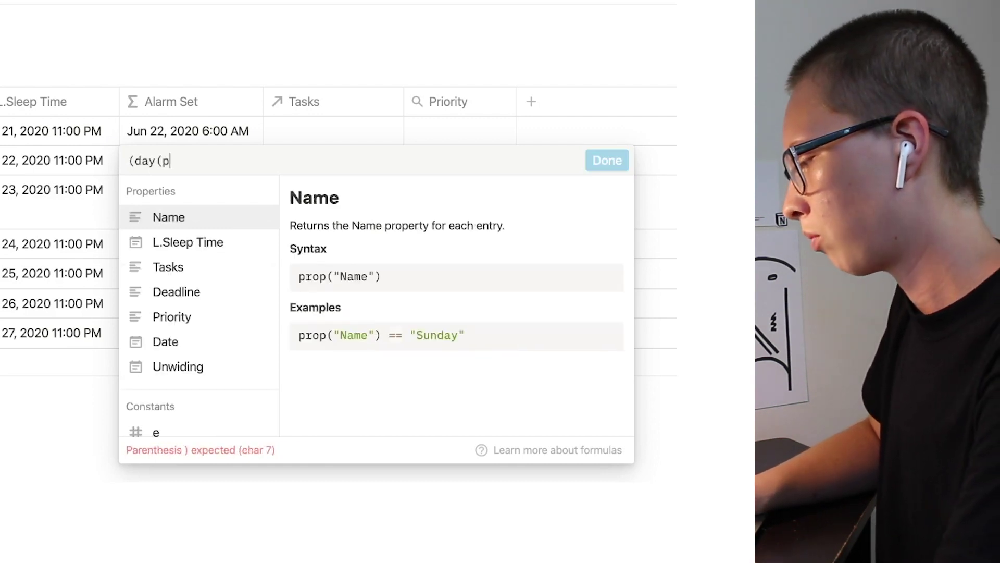
{"action": "left_click", "coordinate": [208, 350]}
{"action": "type", "text": ")"}
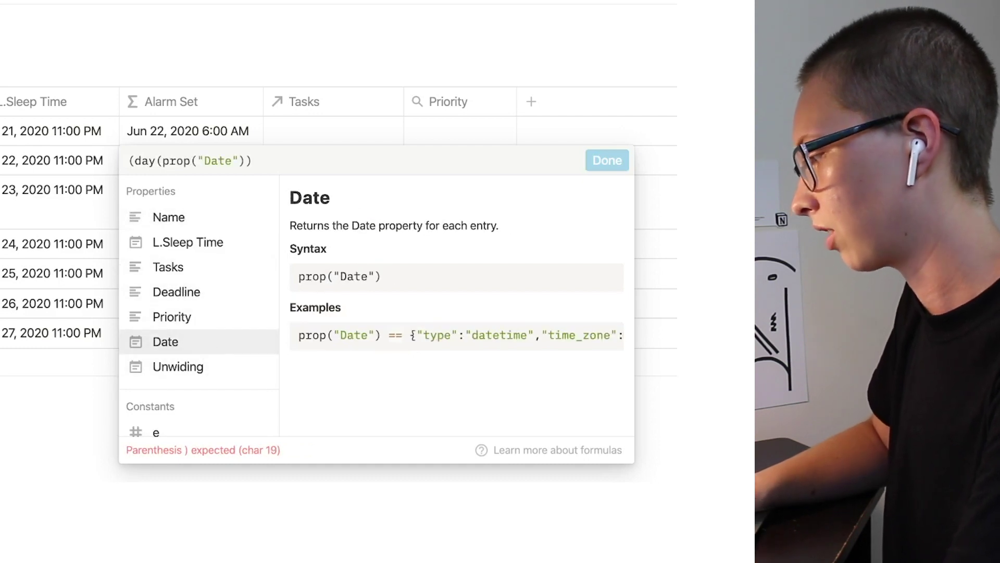
{"action": "key", "text": "BackSpace"}
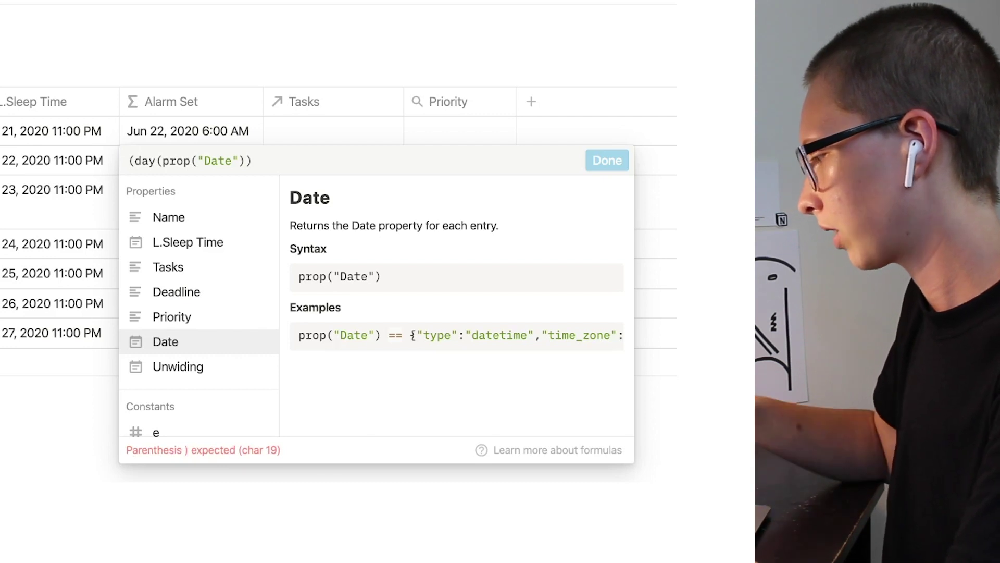
{"action": "type", "text": "== 5,"}
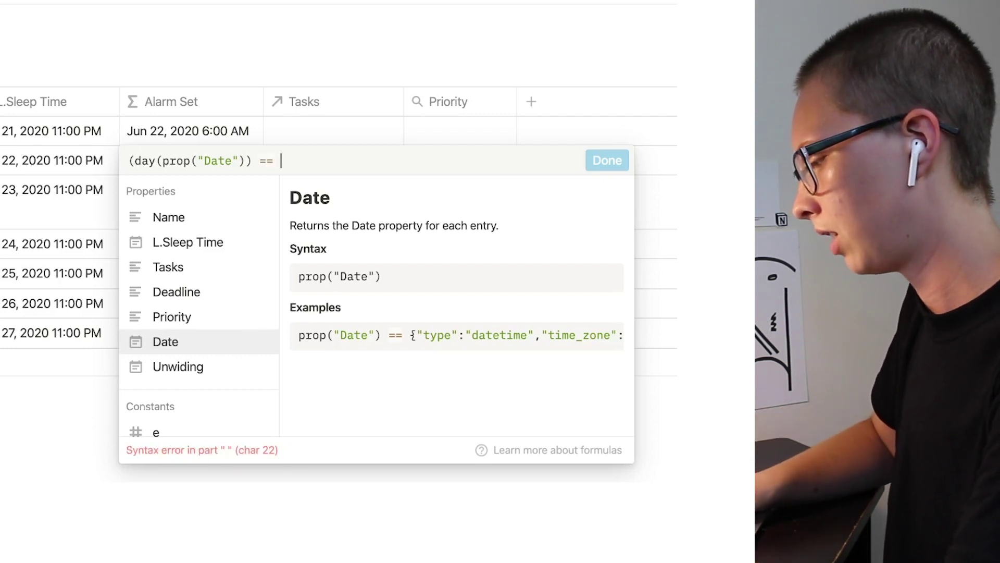
{"action": "key", "text": "BackSpace"}
{"action": "key", "text": "BackSpace"}
- Add the true branch ? dateAdd(prop("Date"), 32.5, "hours") followed by a colon
{"action": "type", "text": ")"}
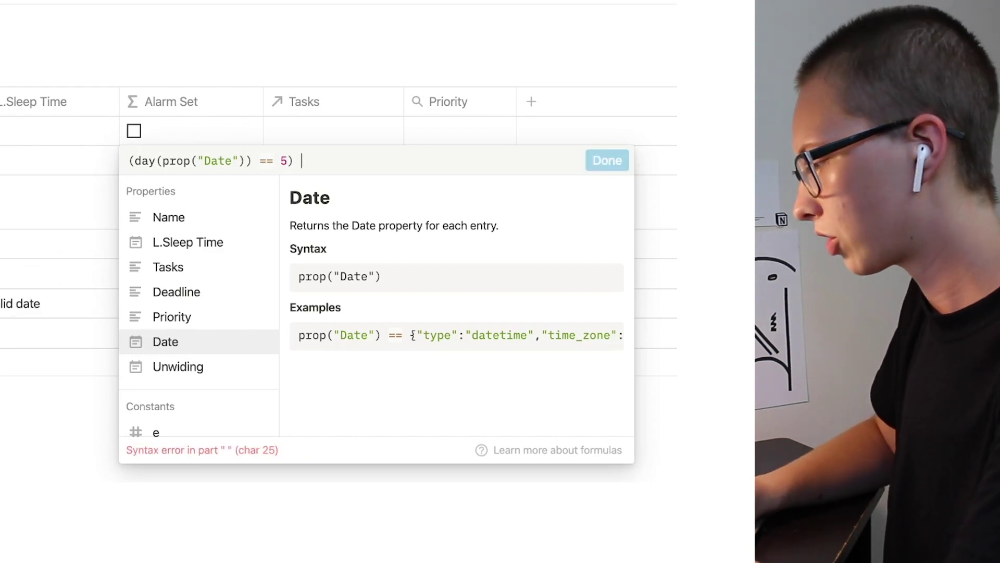
{"action": "type", "text": " ? "}
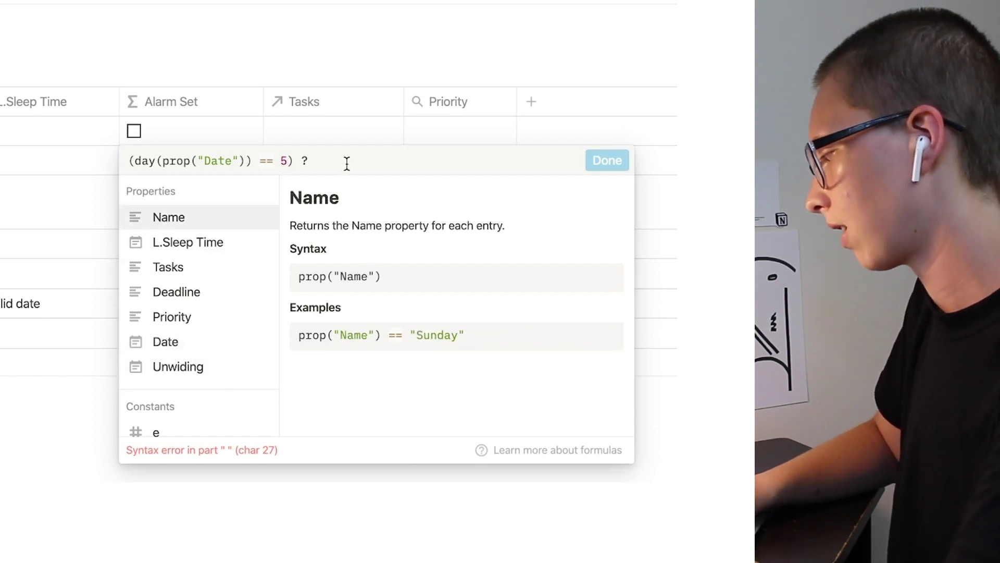
{"action": "type", "text": "date"}
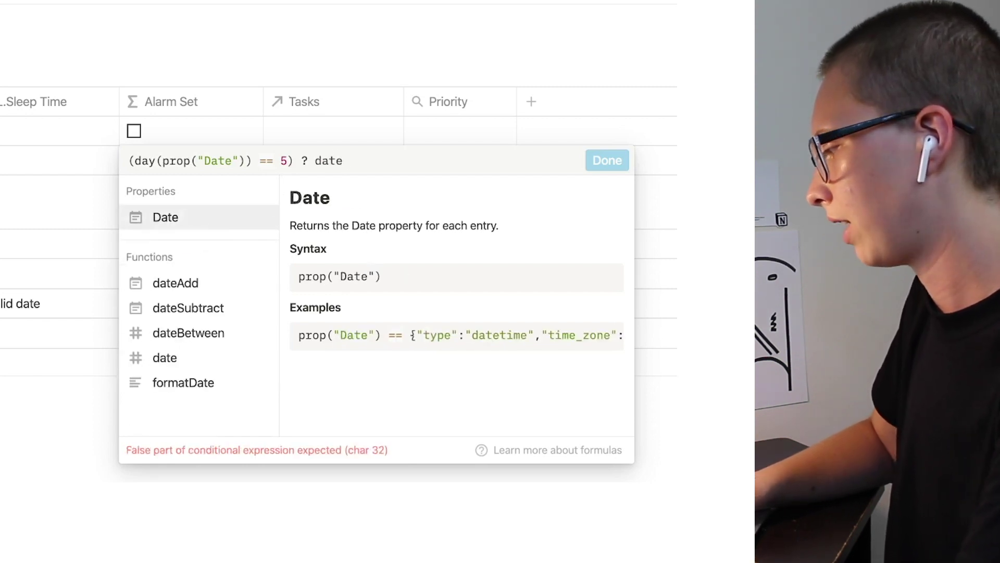
{"action": "type", "text": "Add("}
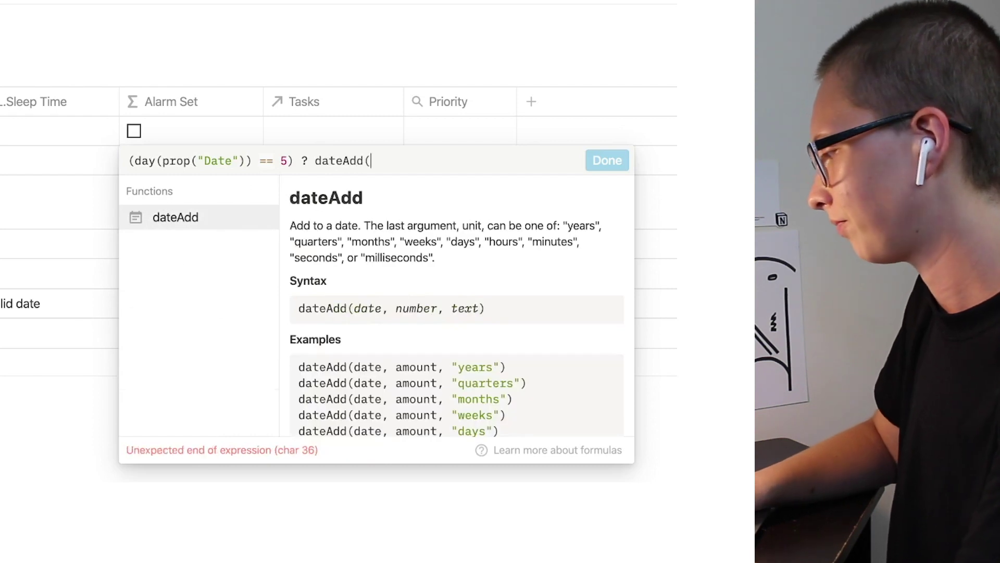
{"action": "type", "text": "prop"}
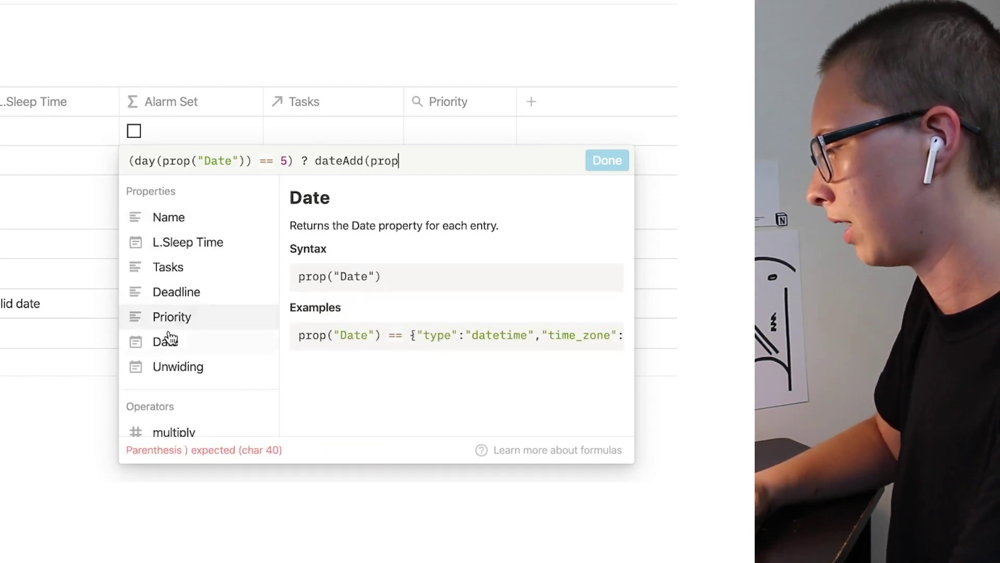
{"action": "left_click", "coordinate": [167, 342]}
{"action": "type", "text": ", "}
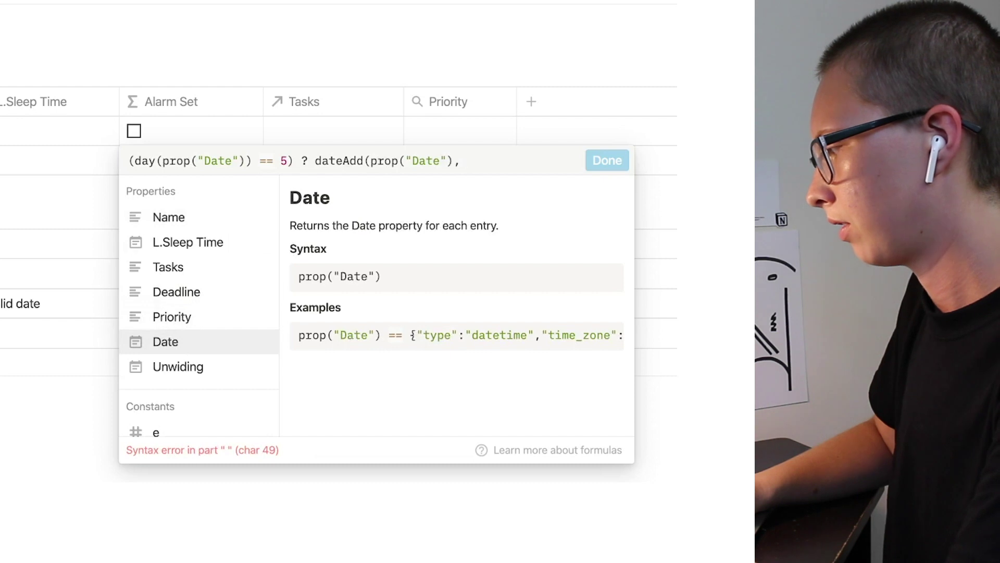
{"action": "type", "text": "2"}
{"action": "key", "text": "BackSpace"}
{"action": "type", "text": "3"}
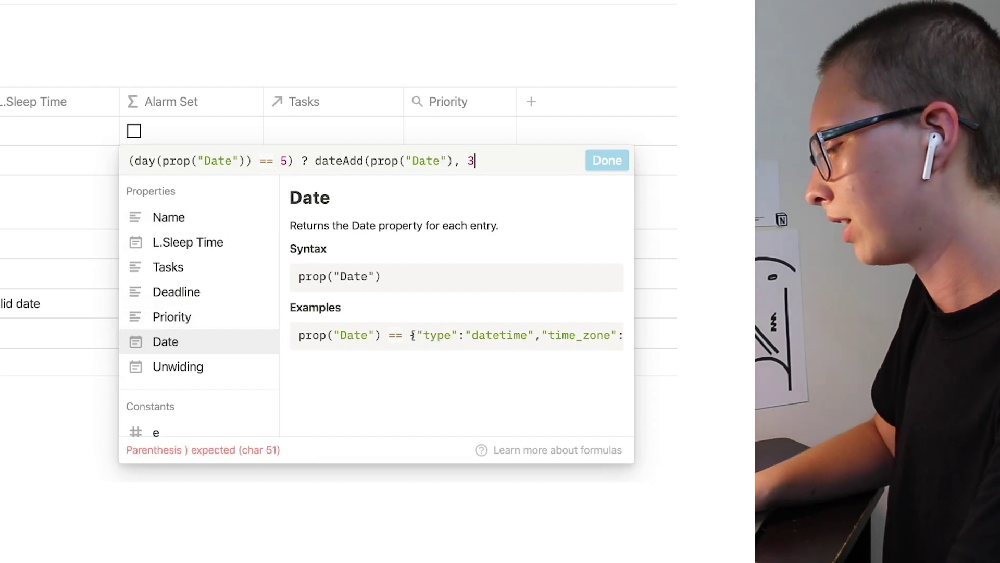
{"action": "type", "text": "2.5"}
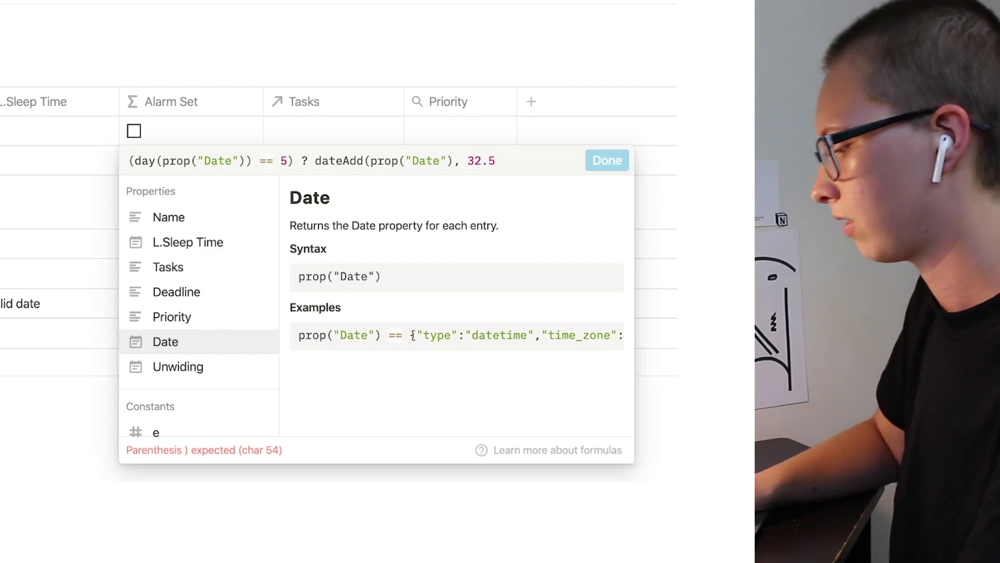
{"action": "type", "text": "m"}
{"action": "key", "text": "BackSpace"}
{"action": "type", "text": ", \""}
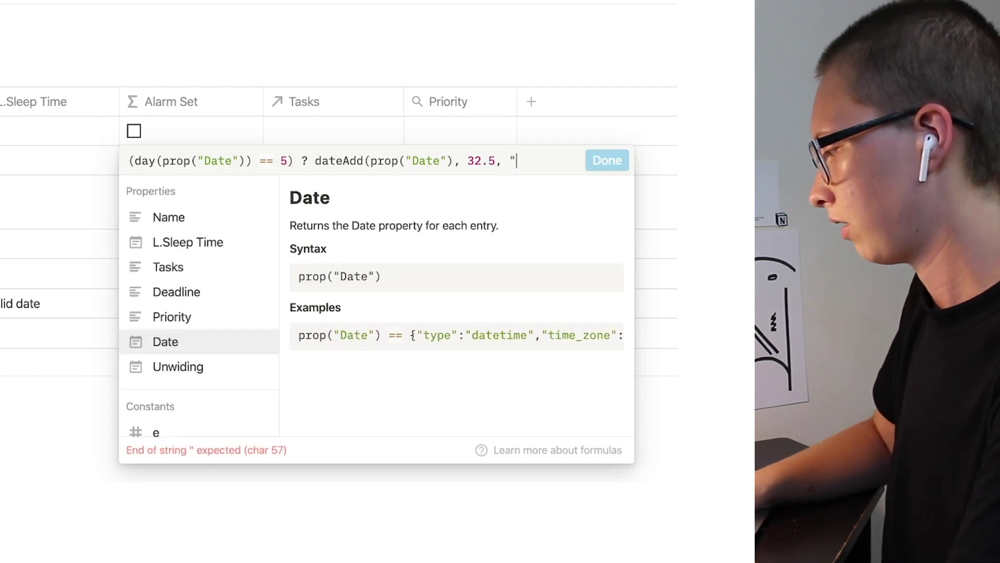
{"action": "type", "text": "hours"}
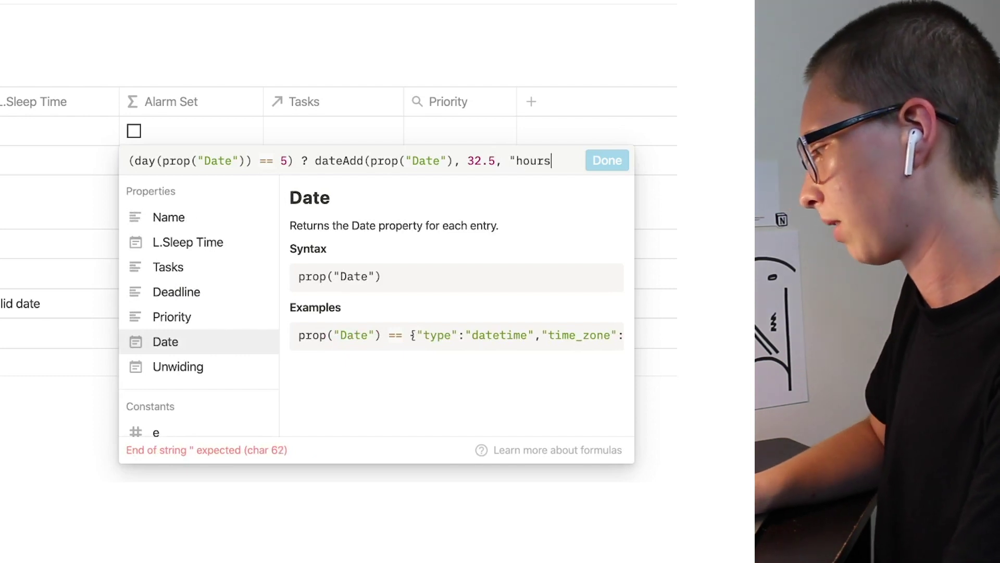
{"action": "type", "text": "\""}
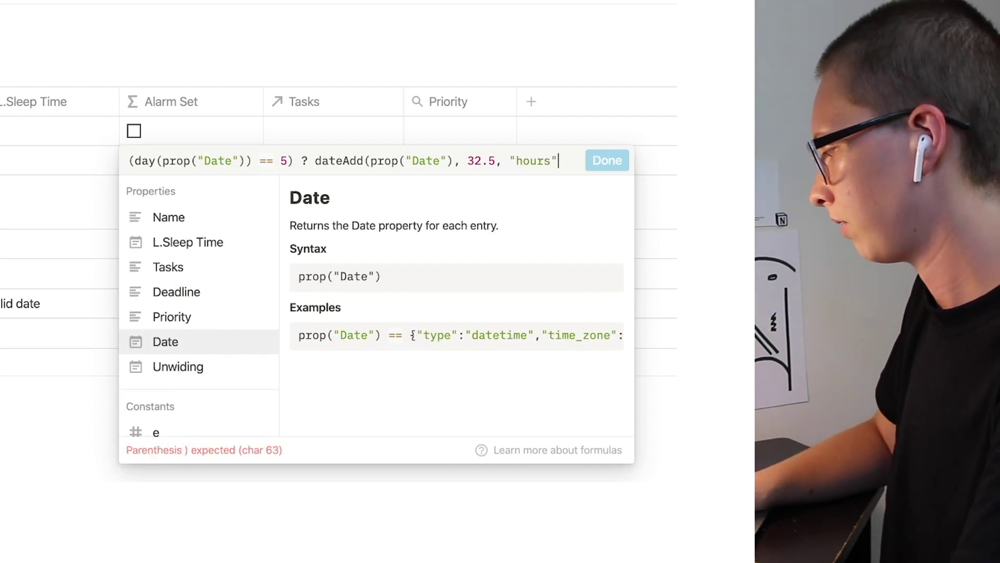
{"action": "type", "text": "):"}
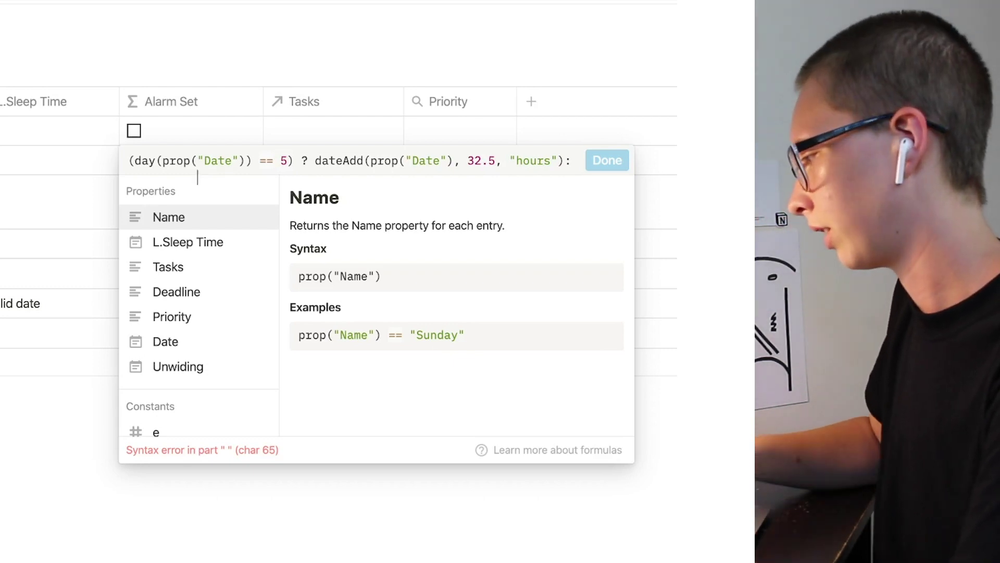
- Add the fallback dateAdd(prop("Date"), 30, "hours"), fix typos, and apply the Alarm Set formula
{"action": "type", "text": "date"}
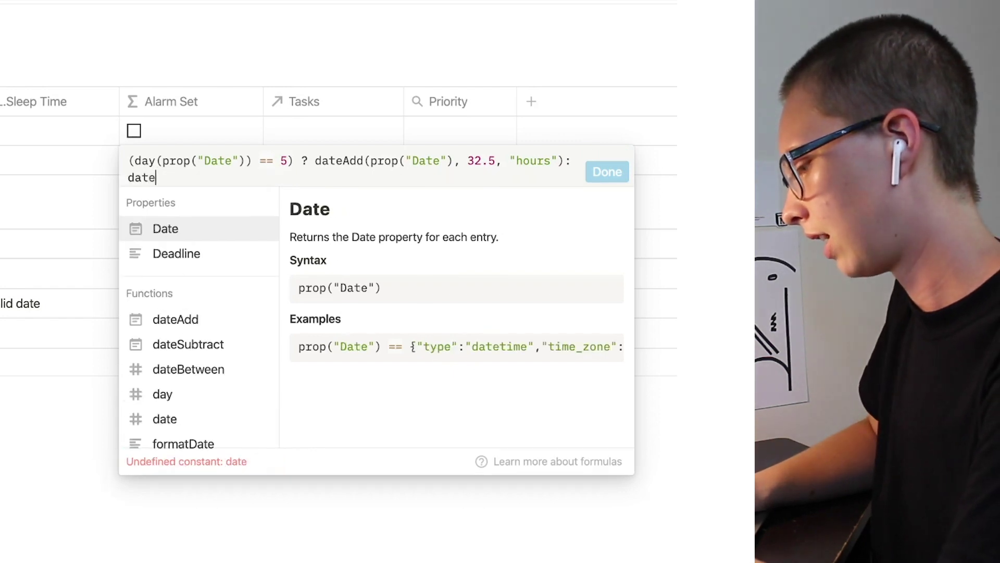
{"action": "type", "text": "Add"}
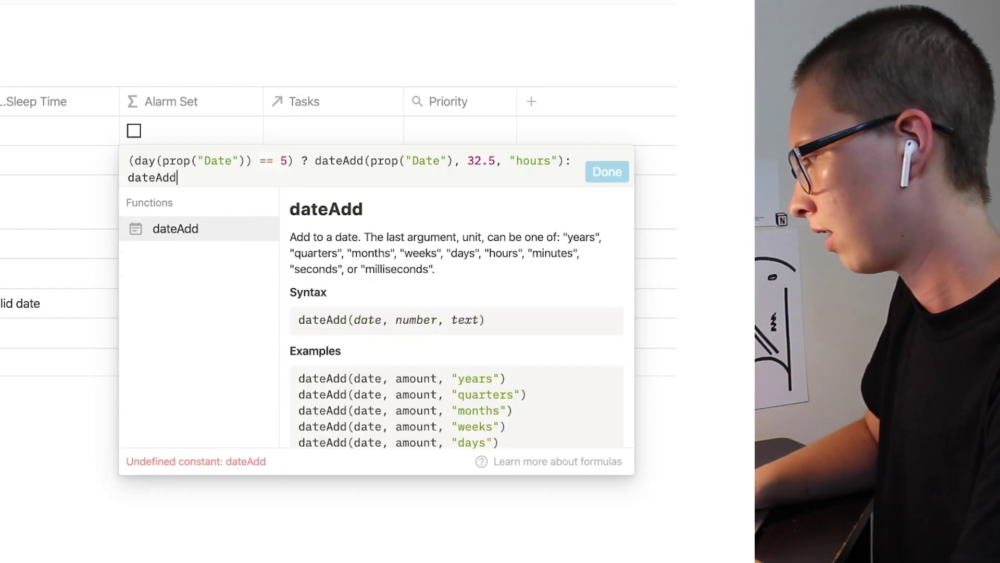
{"action": "type", "text": "("}
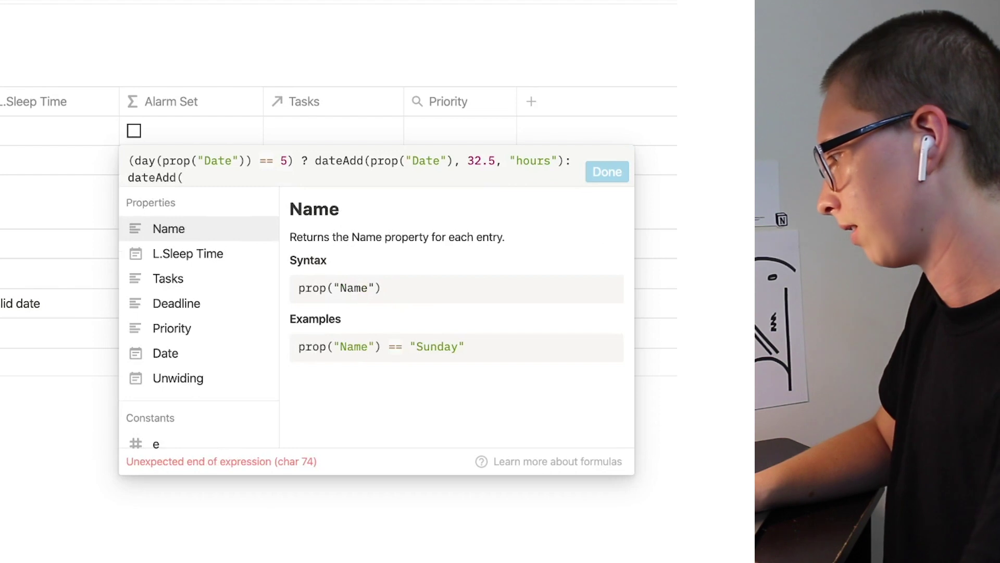
{"action": "type", "text": "prop"}
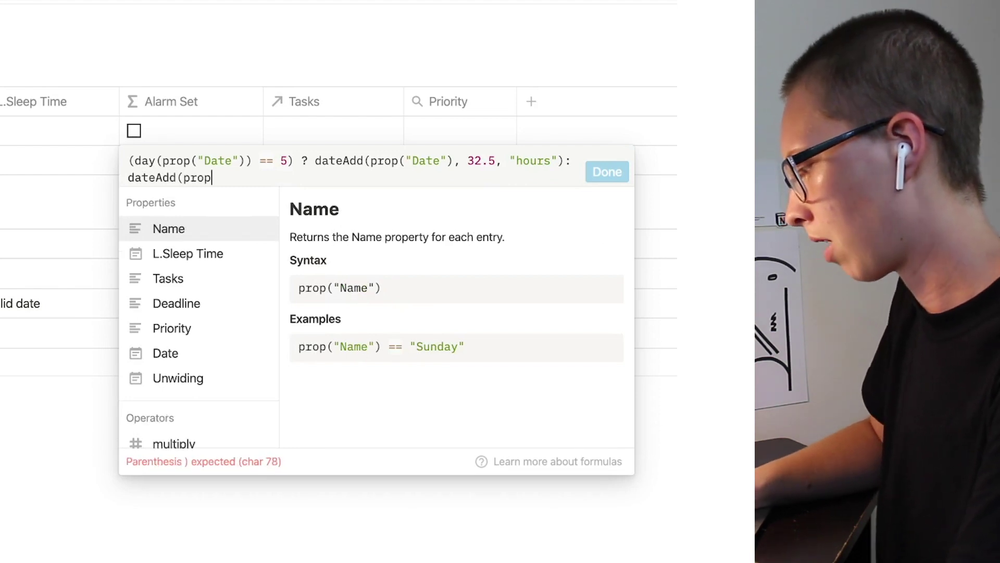
{"action": "type", "text": "("}
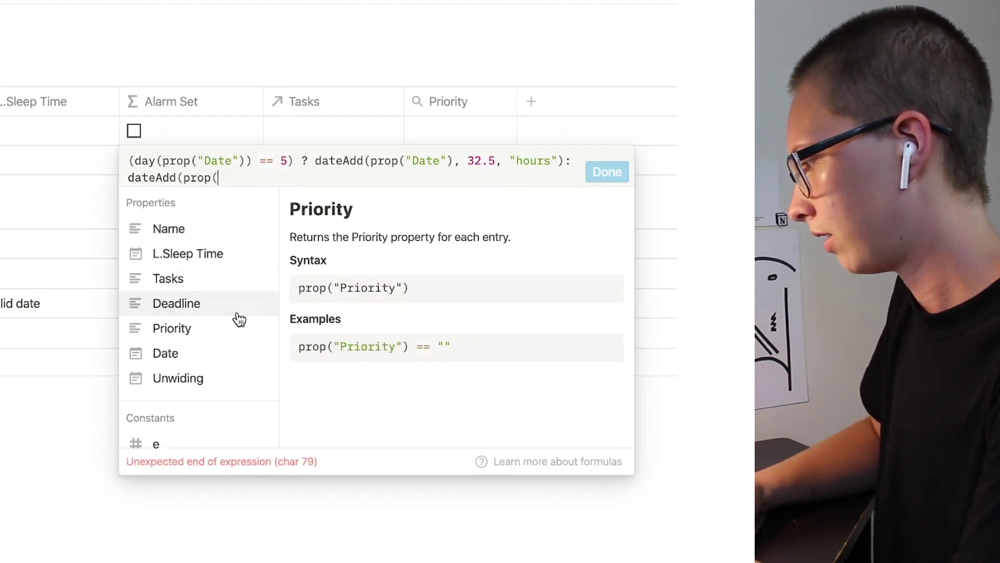
{"action": "left_click", "coordinate": [198, 359]}
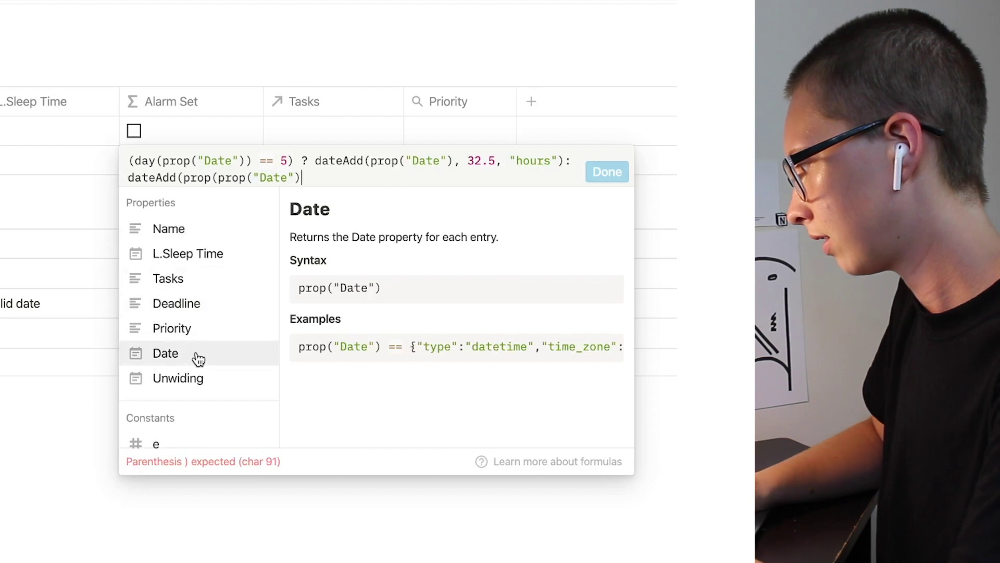
{"action": "type", "text": ","}
{"action": "double_click", "coordinate": [198, 178]}
{"action": "key", "text": "BackSpace"}
{"action": "key", "text": "BackSpace"}
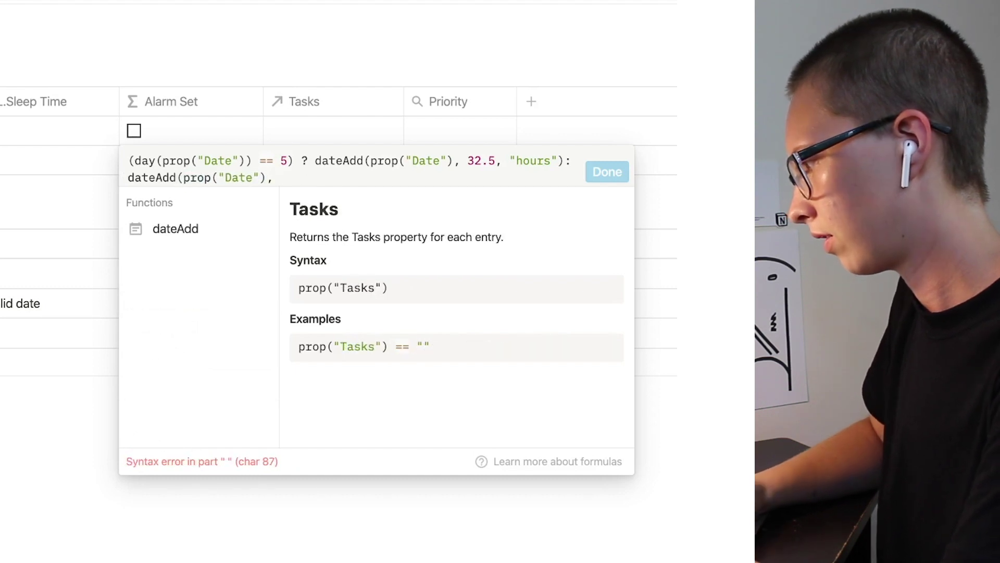
{"action": "left_click", "coordinate": [281, 179]}
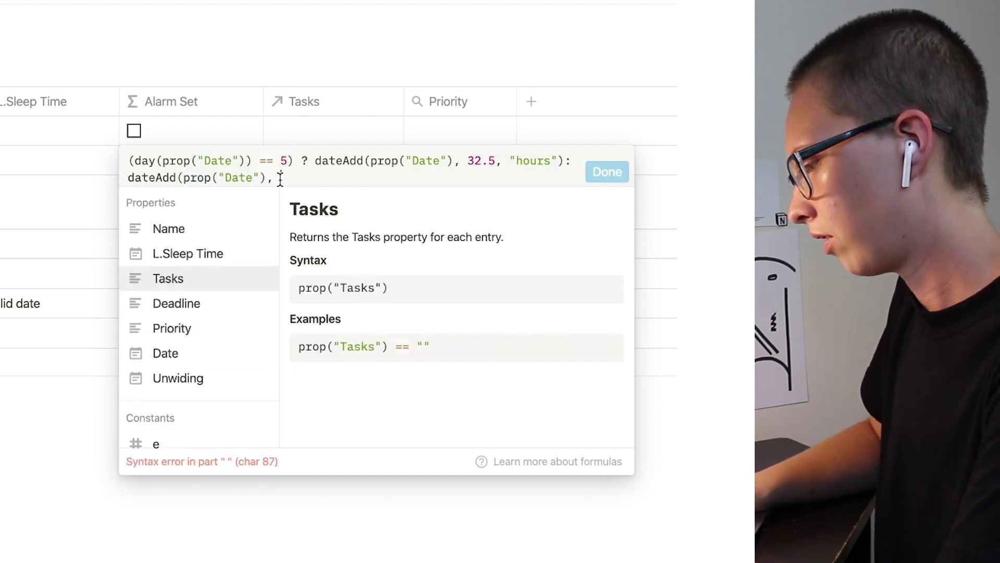
{"action": "type", "text": "30, :hours"}
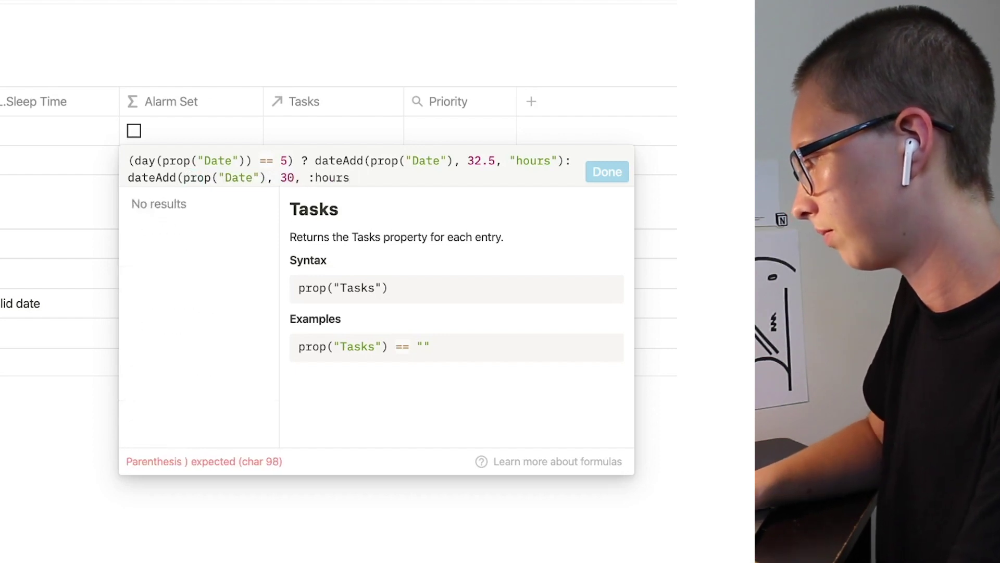
{"action": "key", "text": "BackSpace"}
{"action": "key", "text": "BackSpace"}
{"action": "key", "text": "BackSpace"}
{"action": "key", "text": "BackSpace"}
{"action": "key", "text": "BackSpace"}
{"action": "key", "text": "BackSpace"}
{"action": "type", "text": "\"ho"}
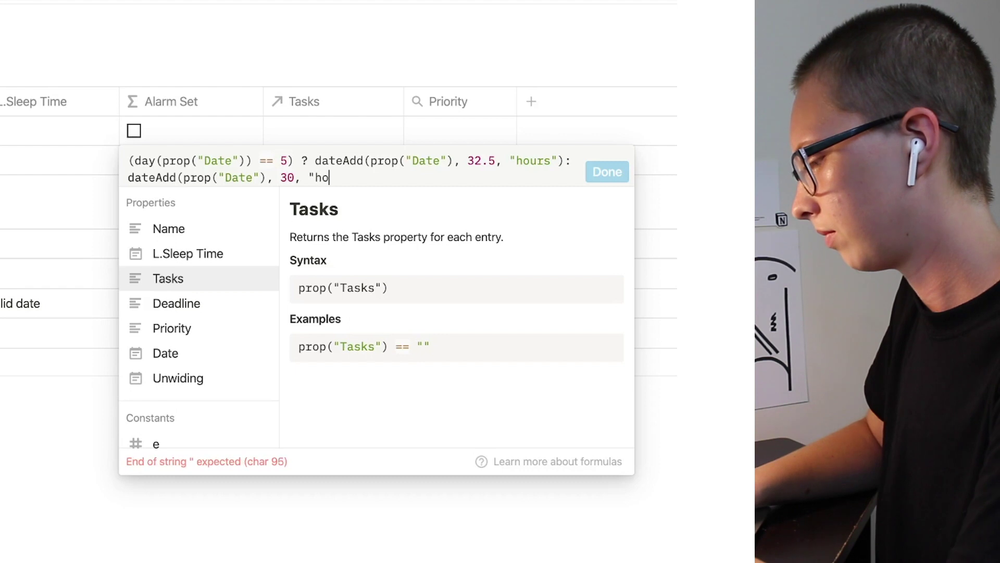
{"action": "type", "text": "urs\")"}
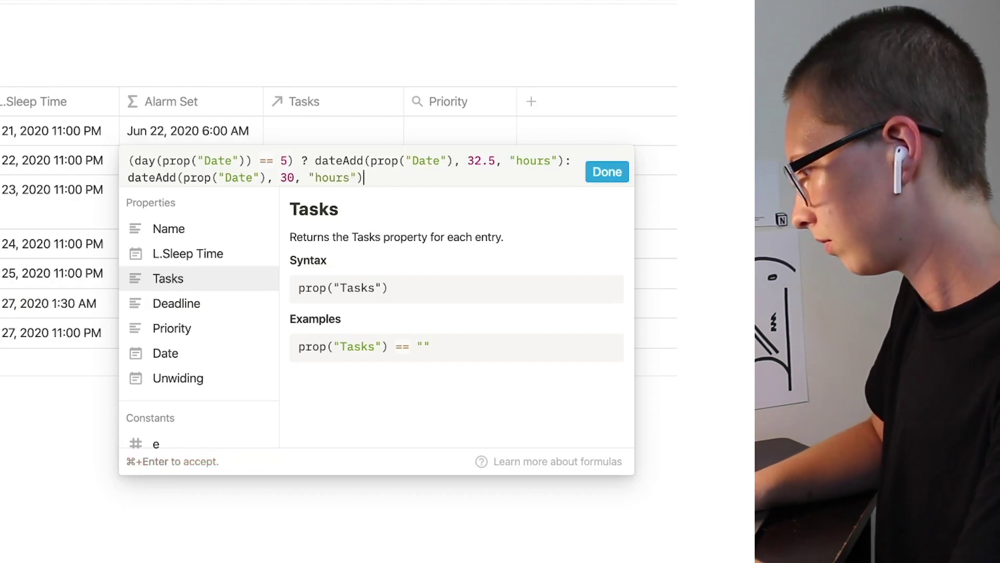
{"action": "left_click", "coordinate": [607, 172]}
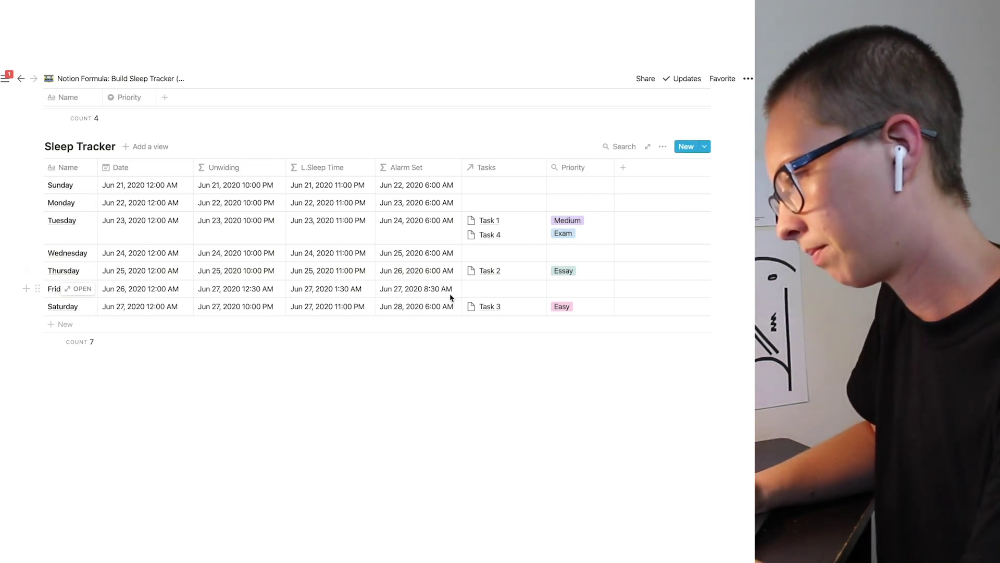
- Reopen Friday's Alarm Set cell to verify the formula, then return to the table
{"action": "left_click", "coordinate": [417, 294]}
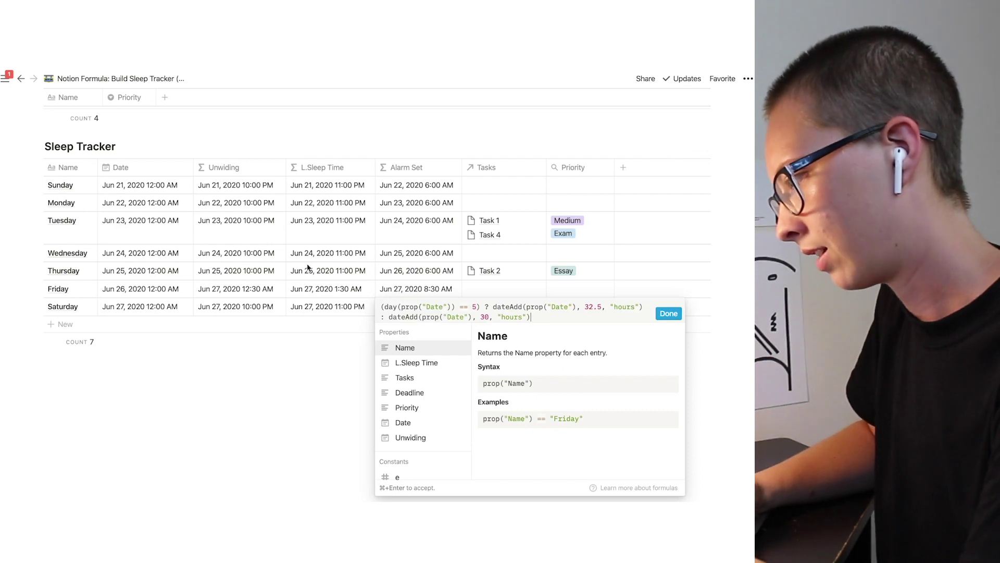
{"action": "left_click", "coordinate": [268, 460]}
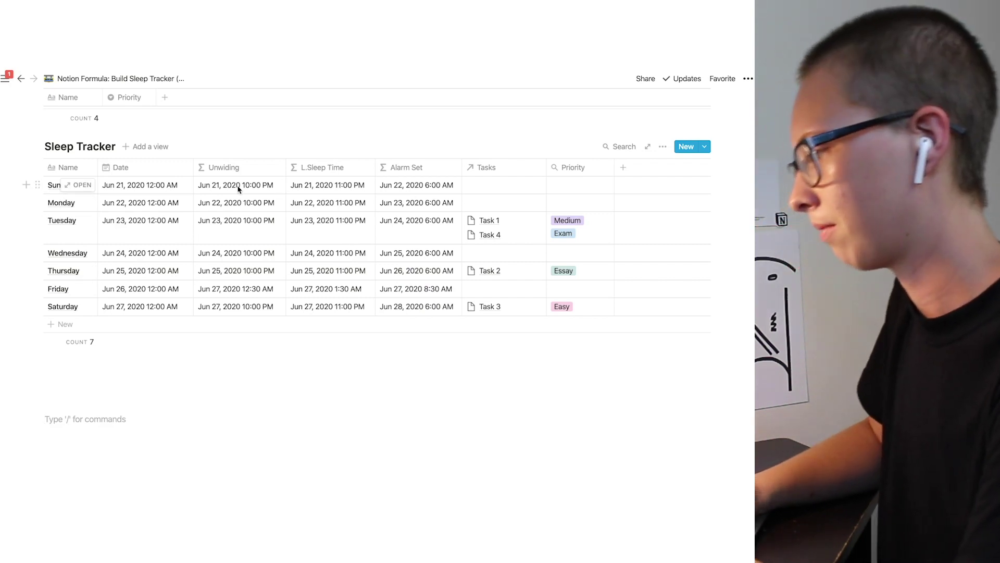
- Open Sunday's Unwiding cell showing dateSubtract(prop("L.Sleep Time"), 1, "hours")
{"action": "left_click", "coordinate": [238, 189]}
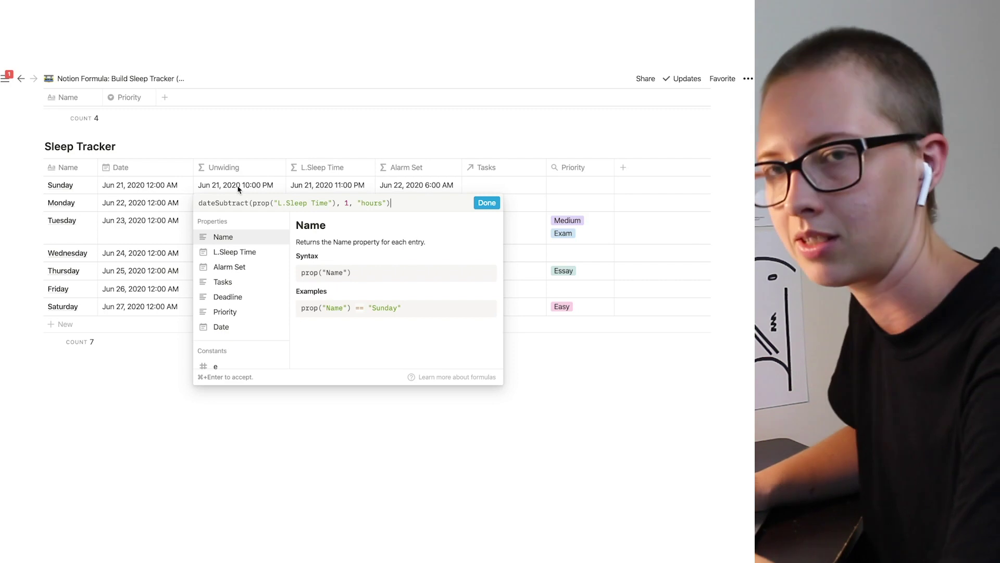
- Replace the Unwiding formula with if(contains(prop("Priority"), "Essay"), concat("
{"action": "key", "text": "super+a"}
{"action": "key", "text": "BackSpace"}
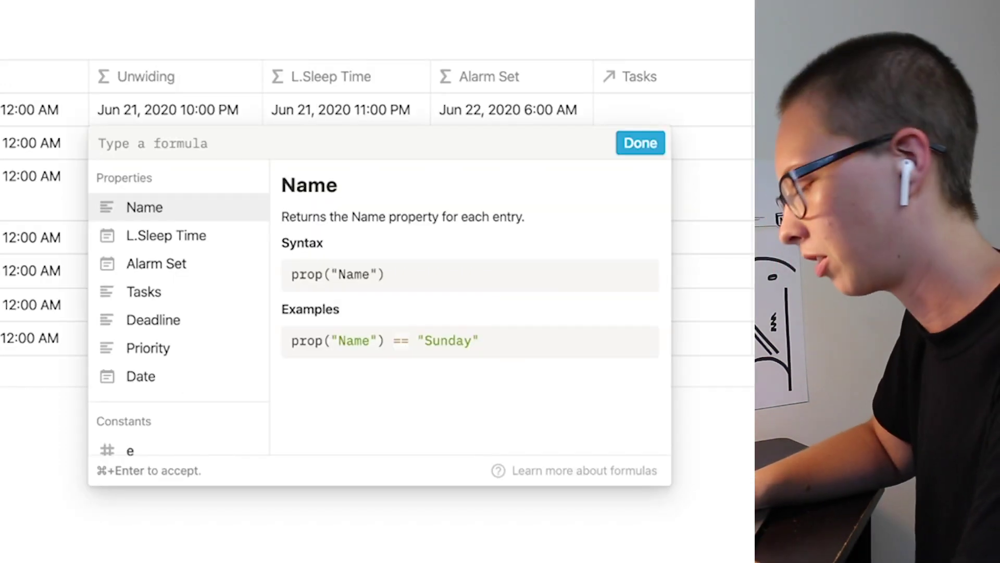
{"action": "type", "text": "i"}
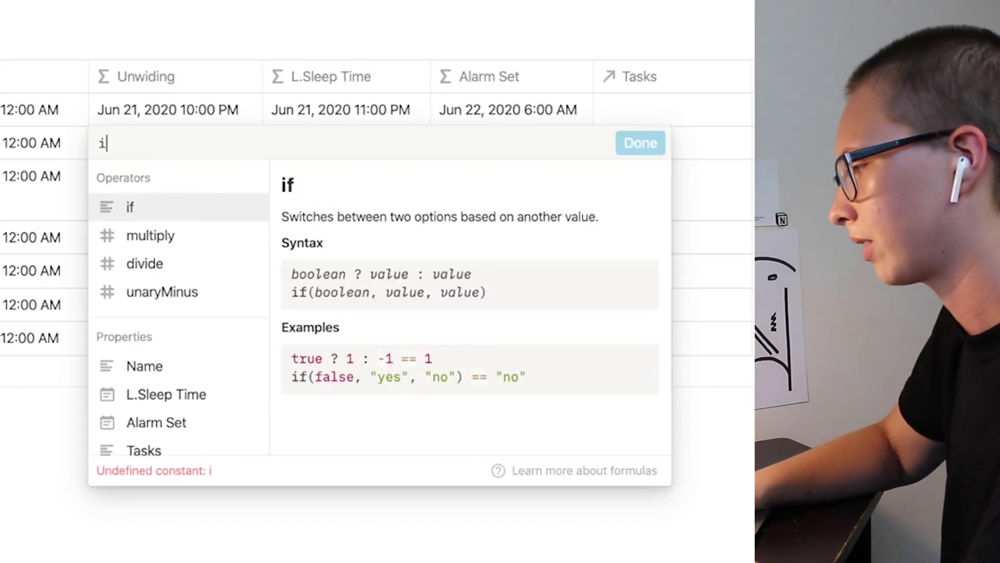
{"action": "type", "text": "f(cont"}
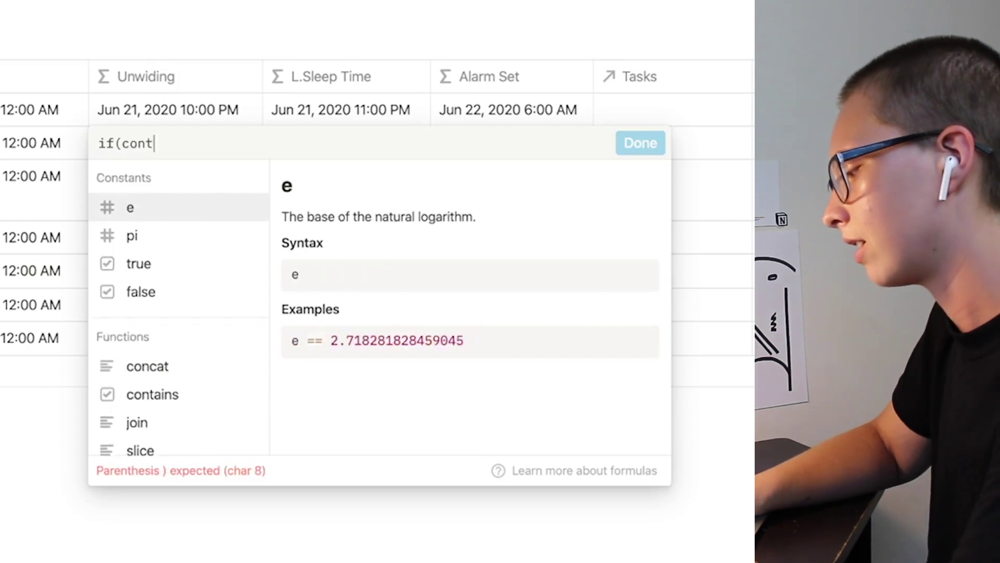
{"action": "type", "text": "ains("}
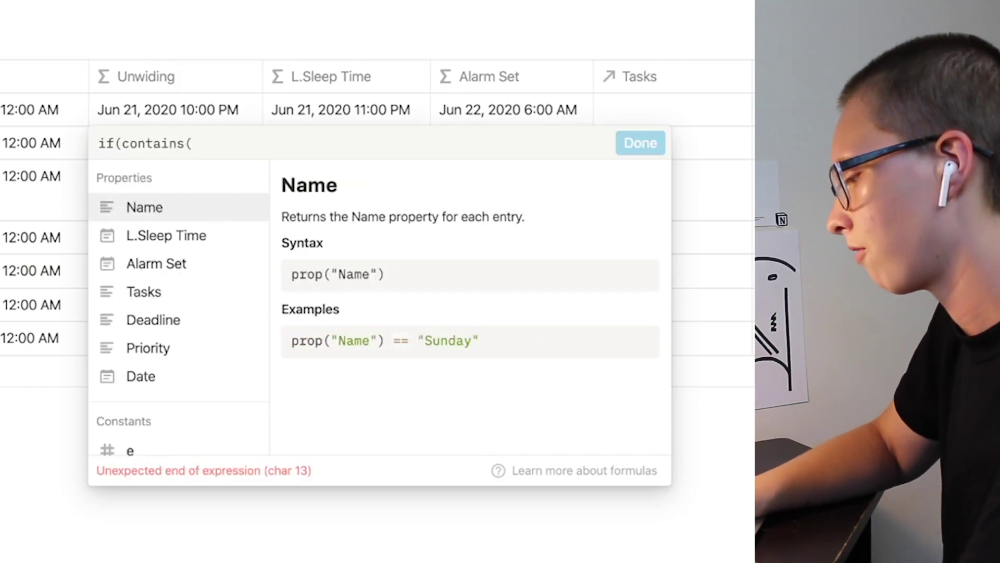
{"action": "type", "text": "prop"}
{"action": "left_click", "coordinate": [170, 352]}
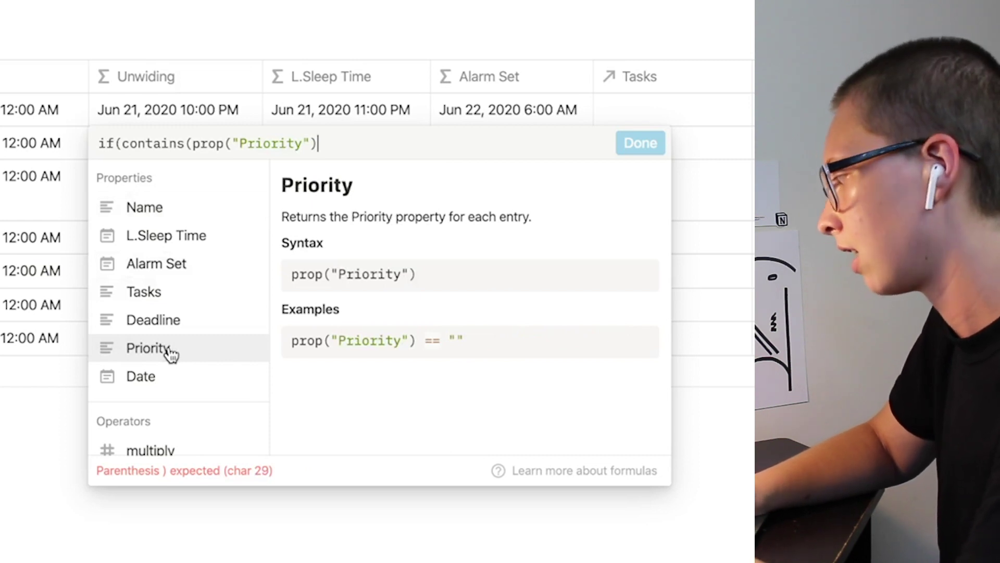
{"action": "type", "text": "), \"E"}
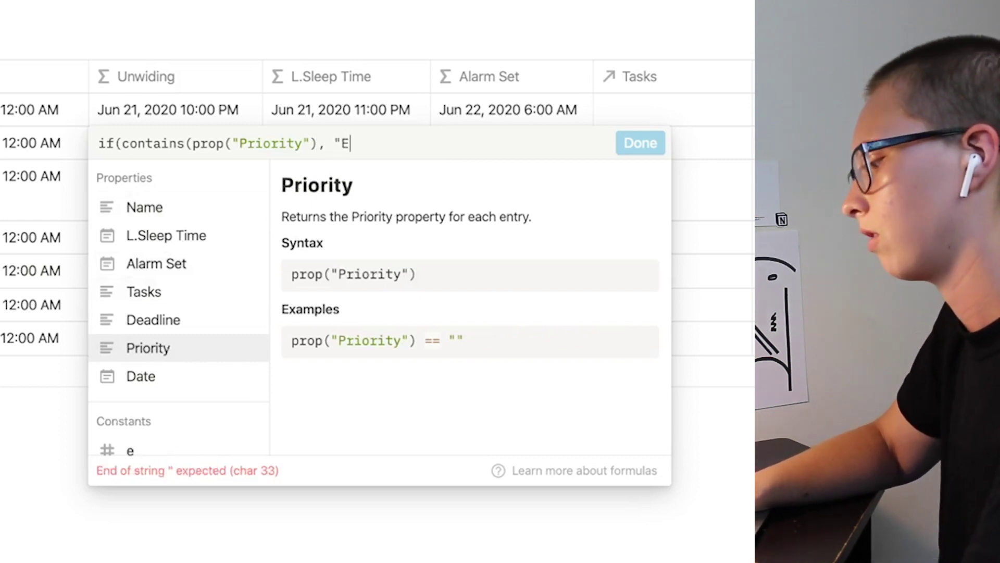
{"action": "type", "text": "ssay\""}
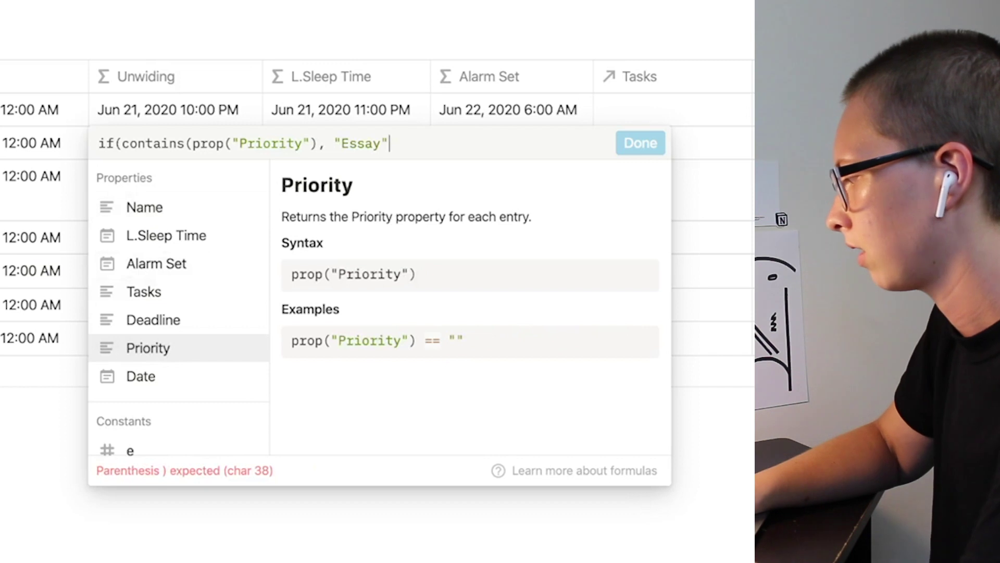
{"action": "type", "text": "), "}
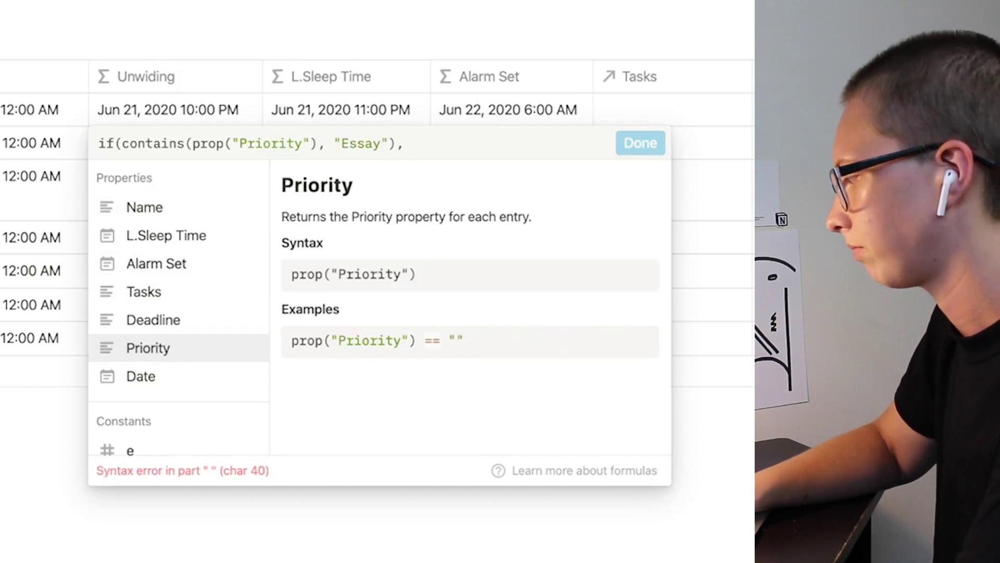
{"action": "type", "text": "concat("}
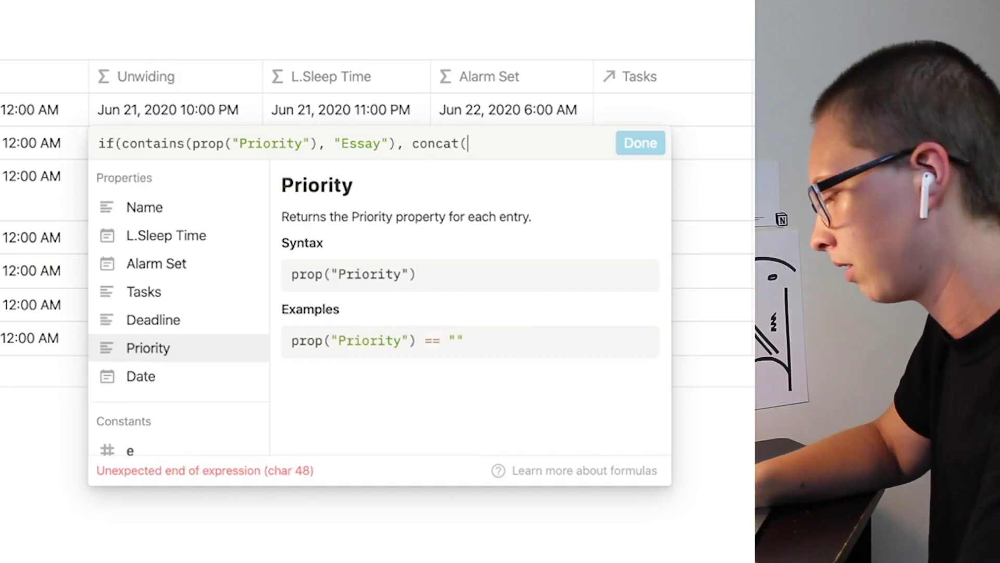
{"action": "type", "text": "\""}
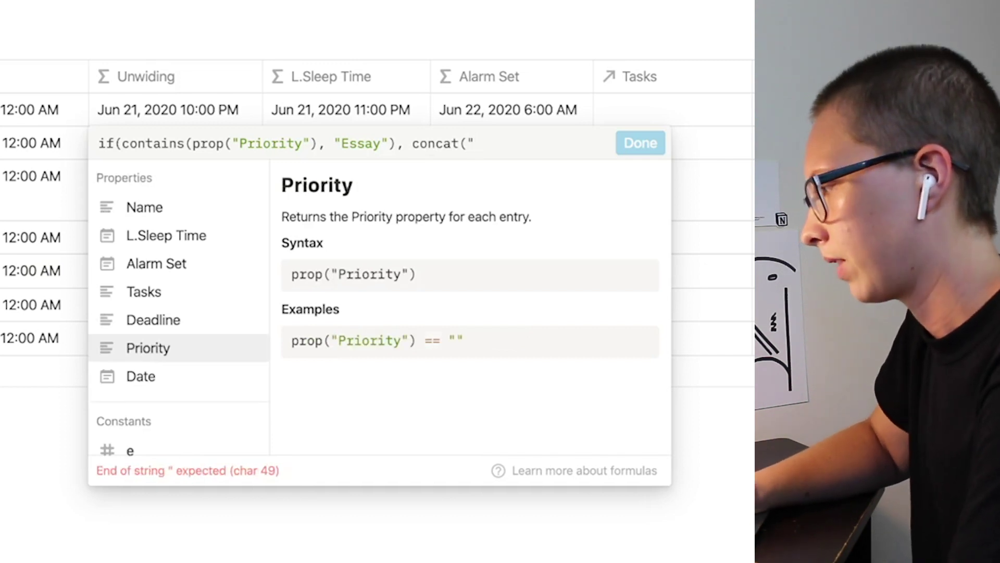
- Insert a red circle emoji and 'Look Over Essay" + " -- " + format(dateSubtract(prop('
{"action": "key", "text": "ctrl+super+space"}
{"action": "key", "text": "Escape"}
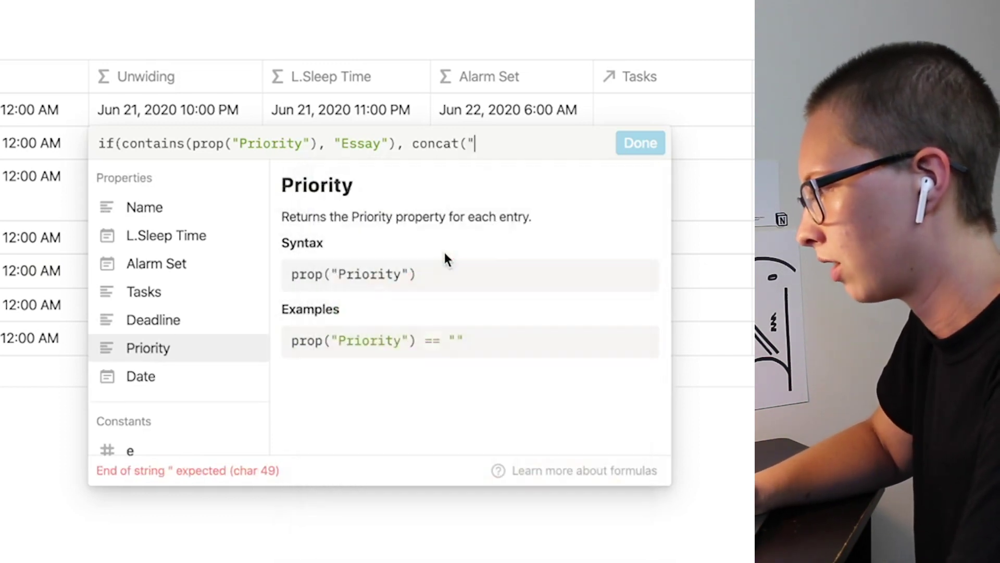
{"action": "key", "text": "ctrl+super+space"}
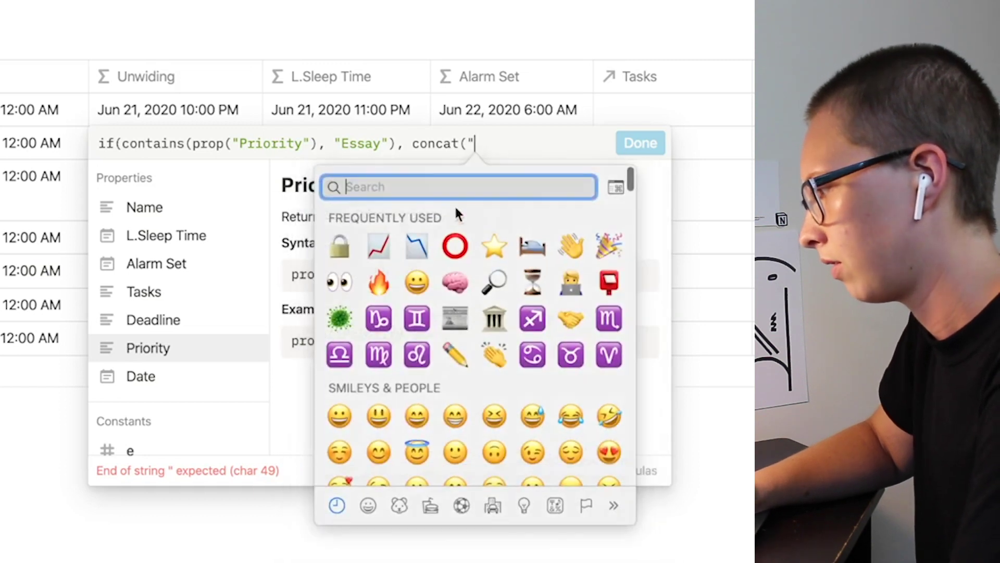
{"action": "left_click", "coordinate": [453, 246]}
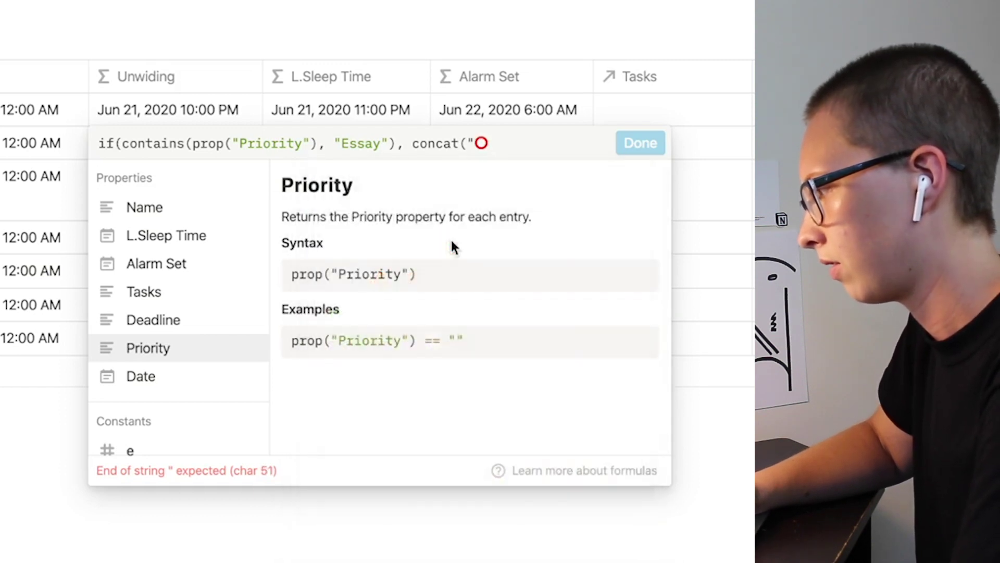
{"action": "type", "text": "Look "}
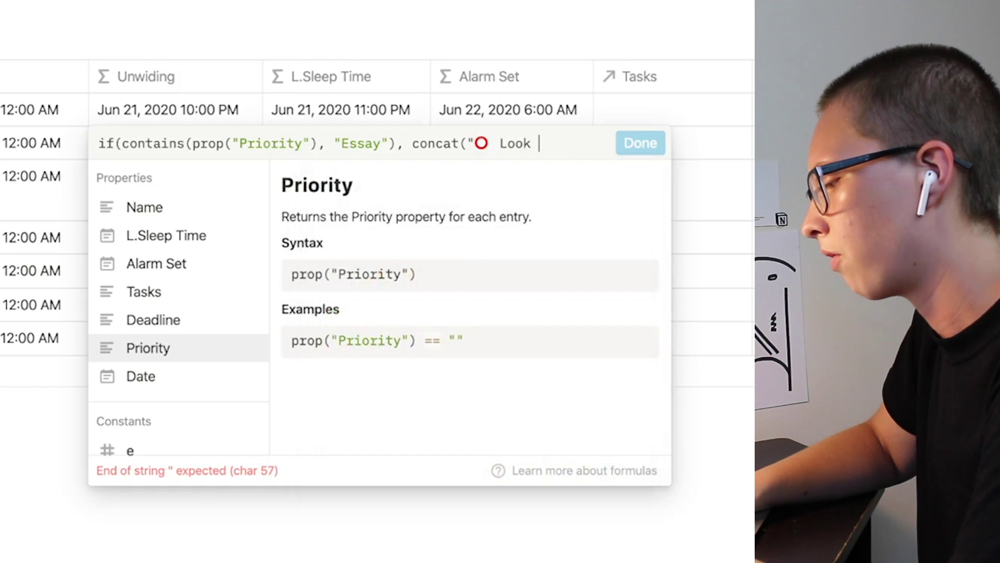
{"action": "type", "text": "Over Essa"}
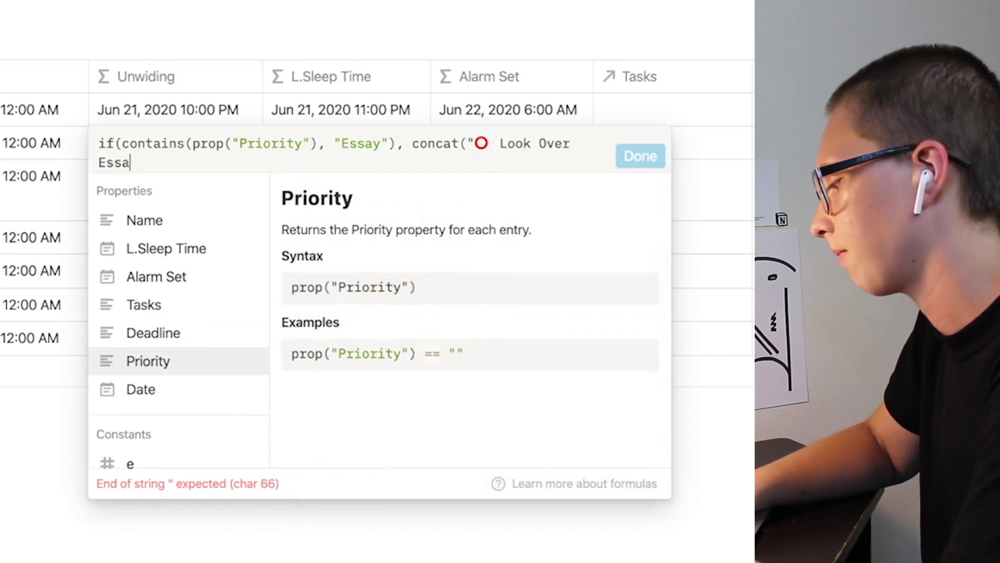
{"action": "type", "text": "y\" + "}
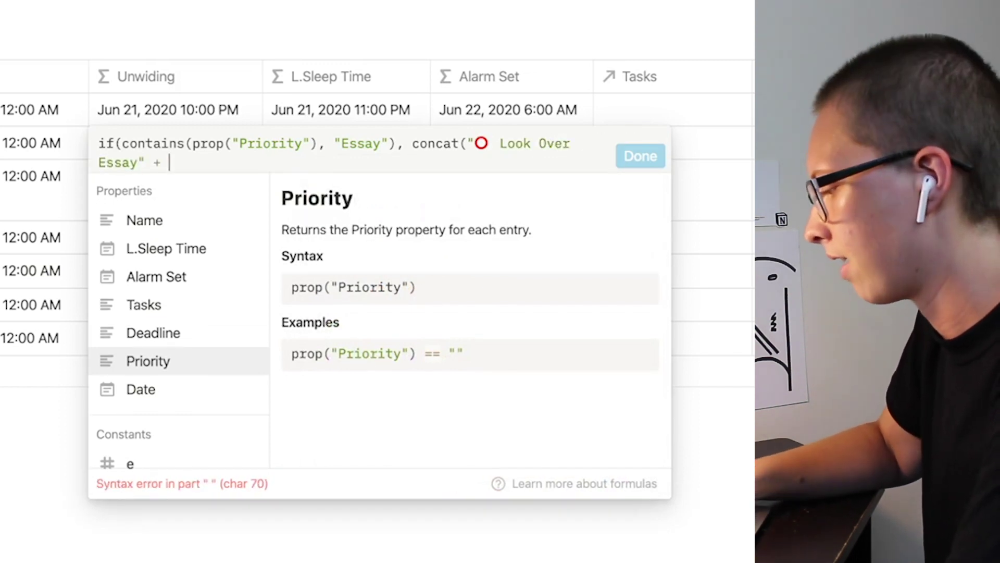
{"action": "type", "text": "\" -- \" "}
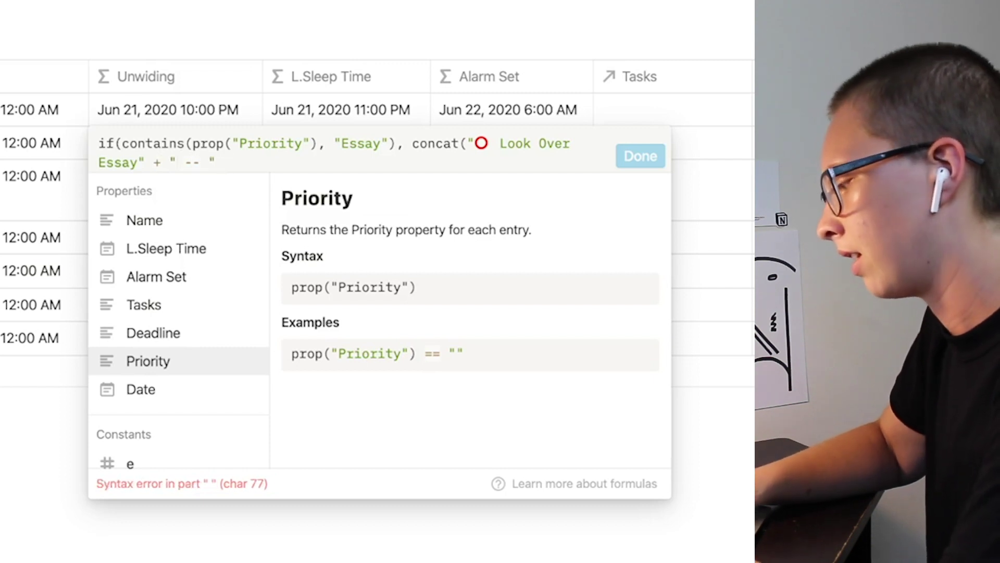
{"action": "type", "text": "+ "}
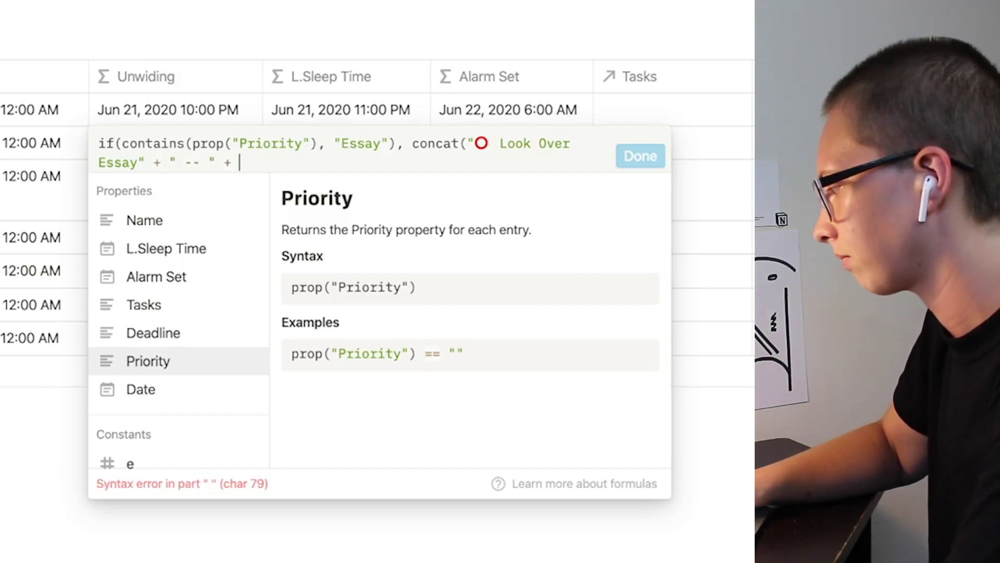
{"action": "type", "text": "format("}
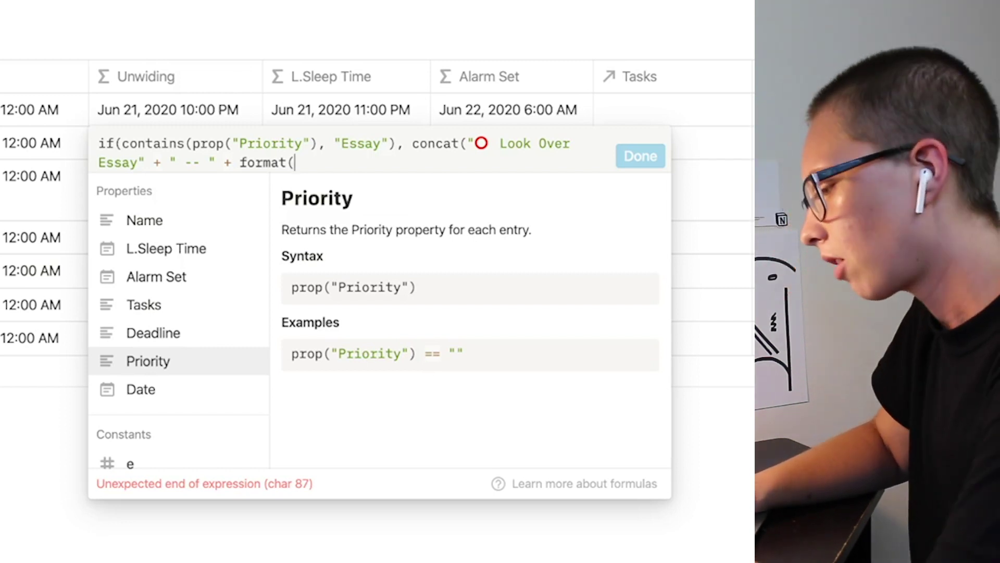
{"action": "type", "text": "dateSubtract"}
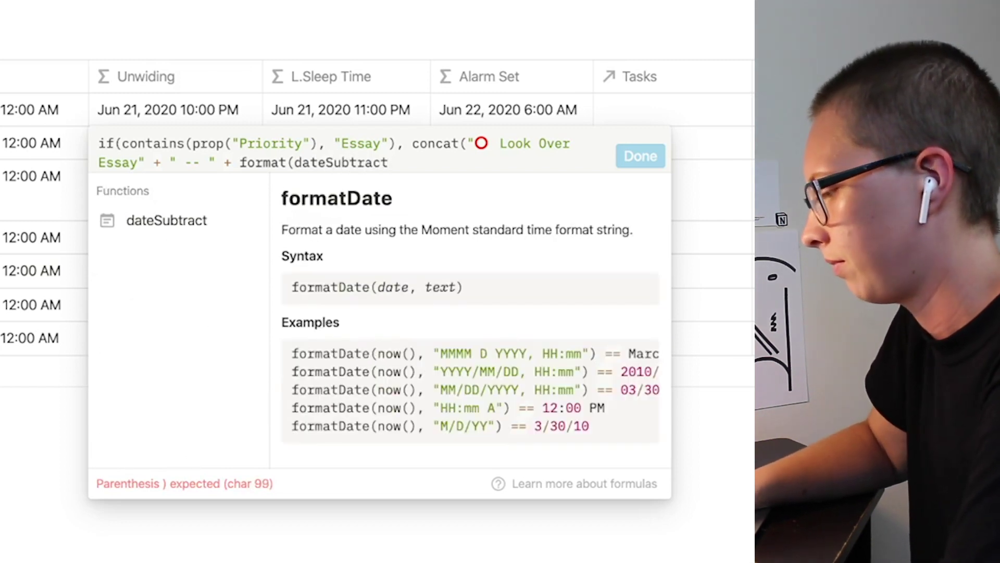
{"action": "type", "text": "(prop("}
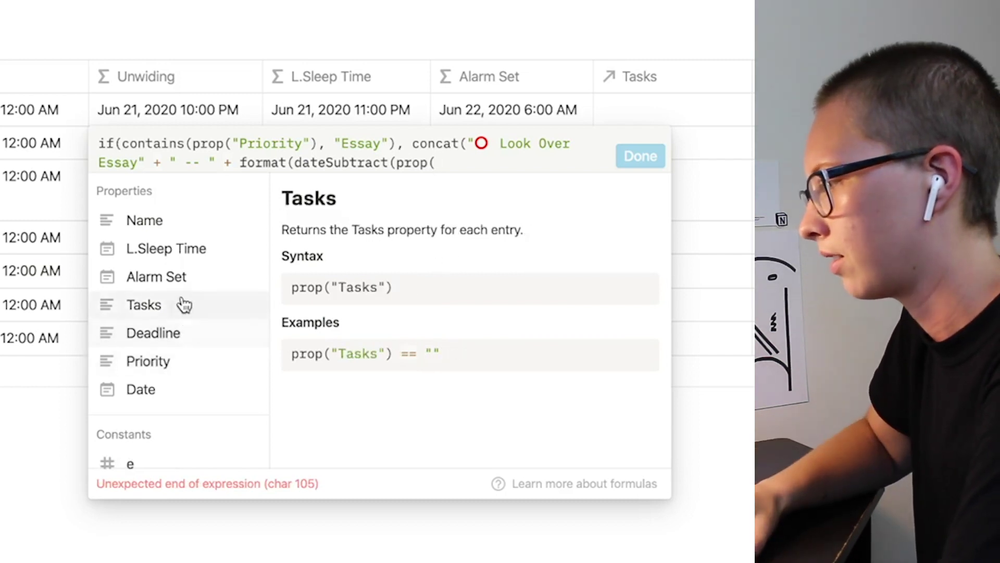
- Finish the Essay time as dateSubtract(prop("L.Sleep Time"), 1, "hours") and start another if(contains(prop
{"action": "left_click", "coordinate": [186, 263]}
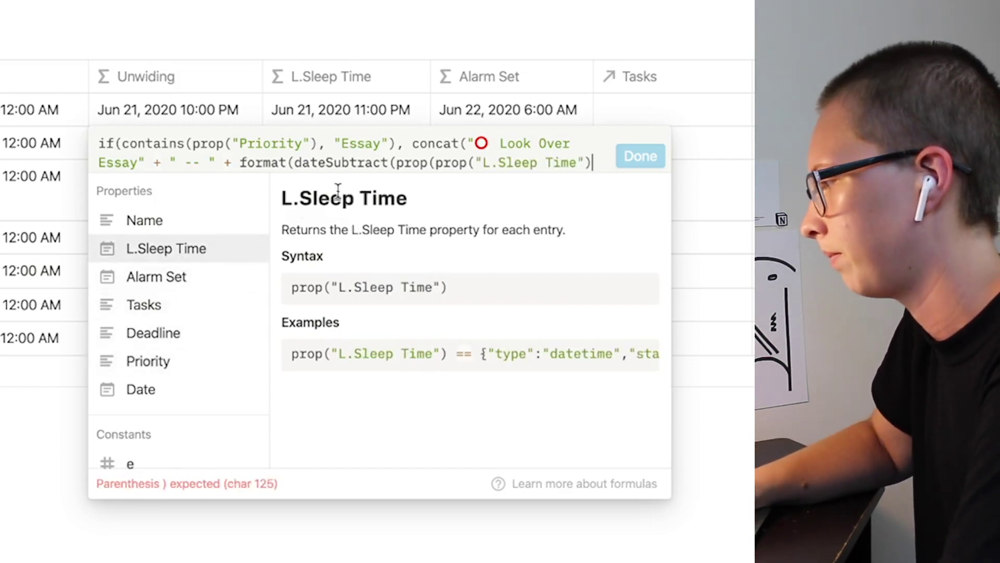
{"action": "left_click_drag", "start_coordinate": [428, 165], "coordinate": [398, 167]}
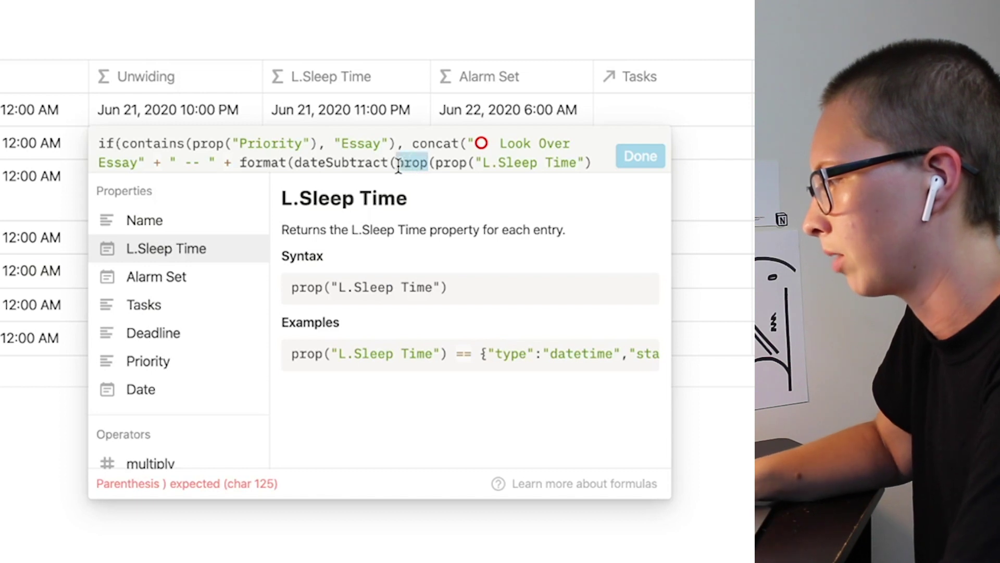
{"action": "key", "text": "Delete"}
{"action": "key", "text": "Delete"}
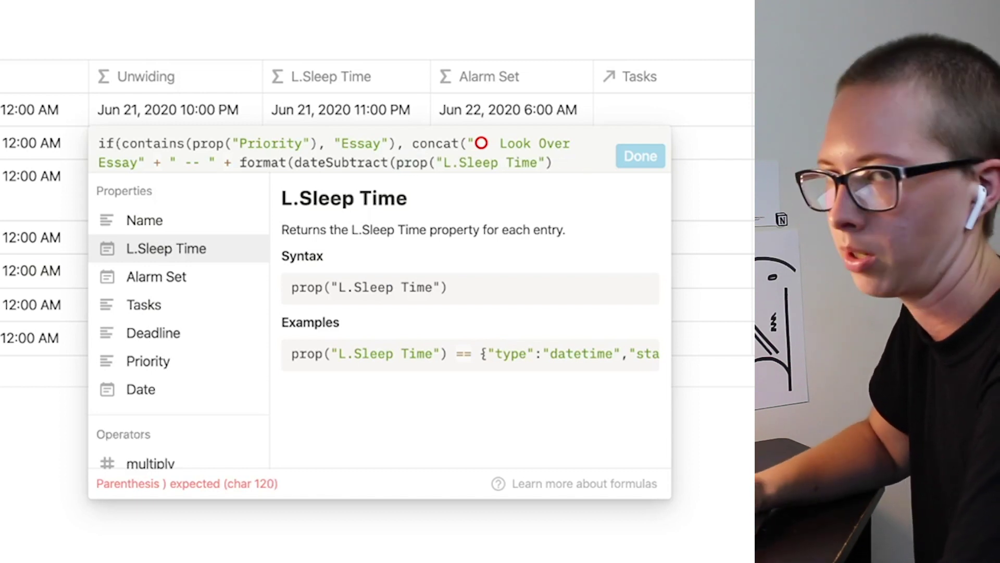
{"action": "left_click", "coordinate": [553, 164]}
{"action": "type", "text": ", 1, "}
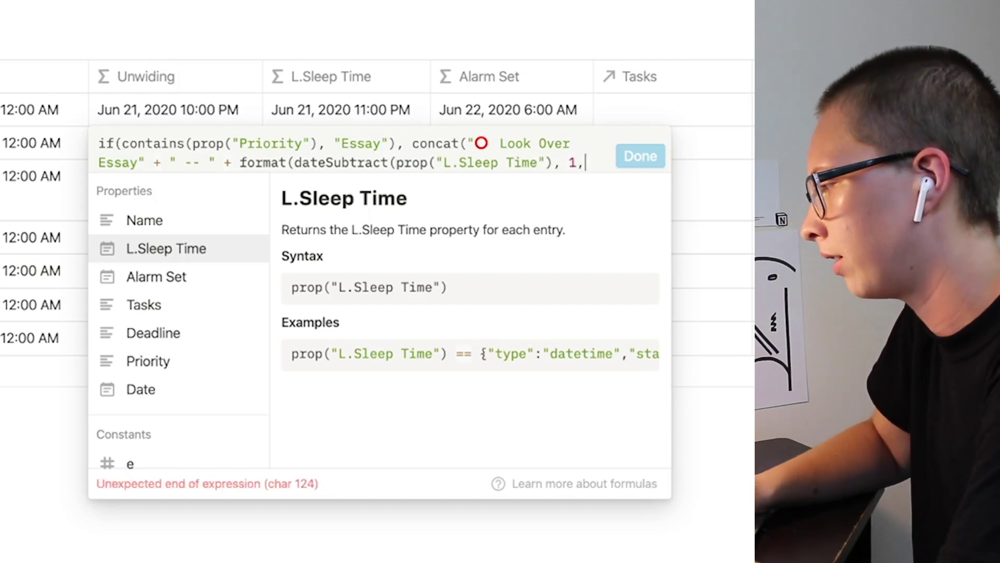
{"action": "type", "text": "\"hours\""}
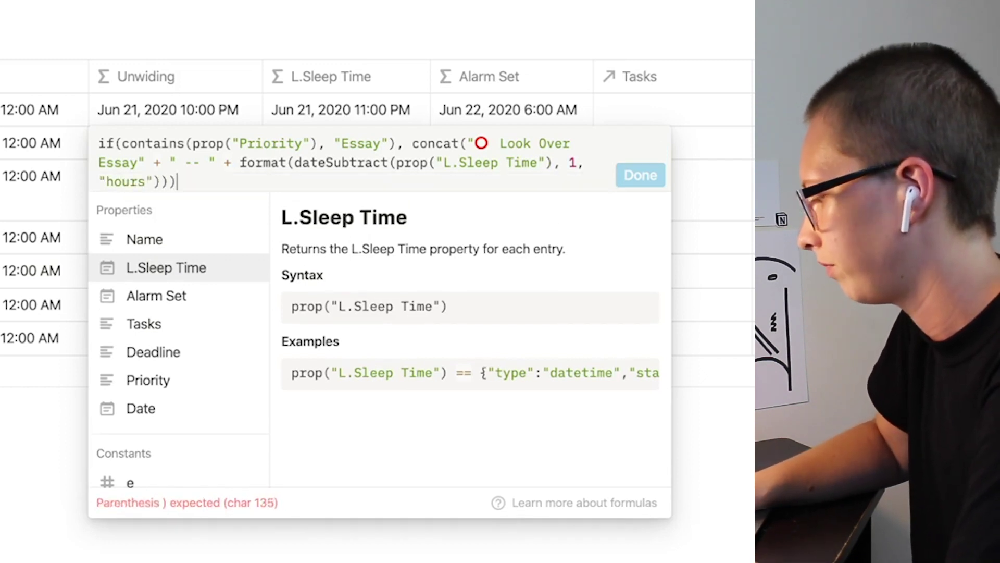
{"action": "type", "text": "))), "}
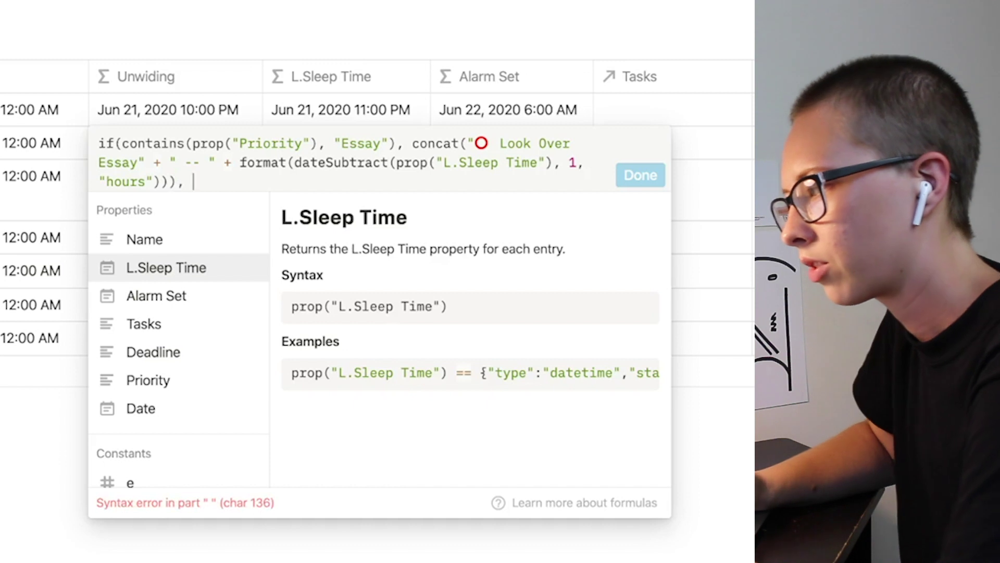
{"action": "type", "text": "if(cont"}
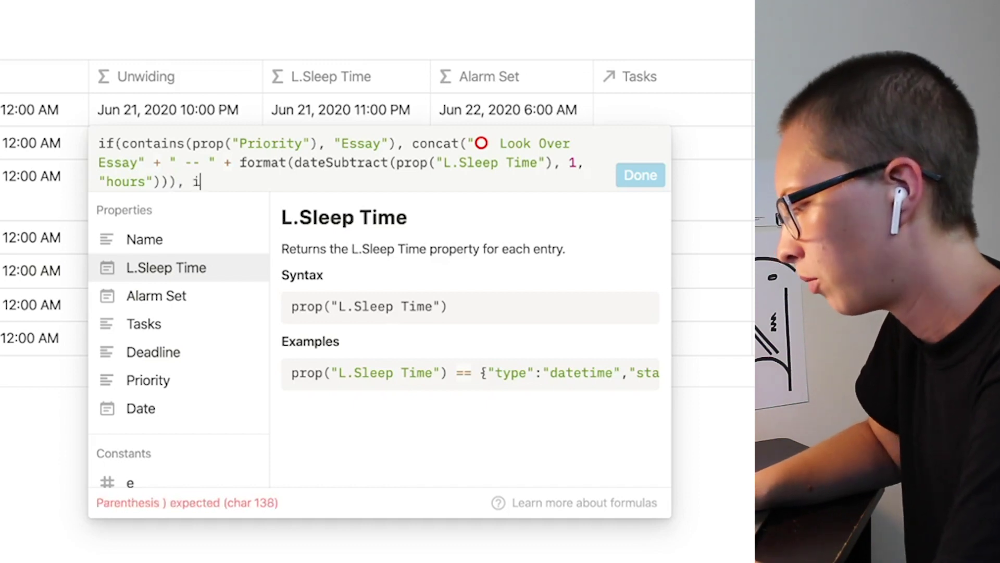
{"action": "type", "text": "a"}
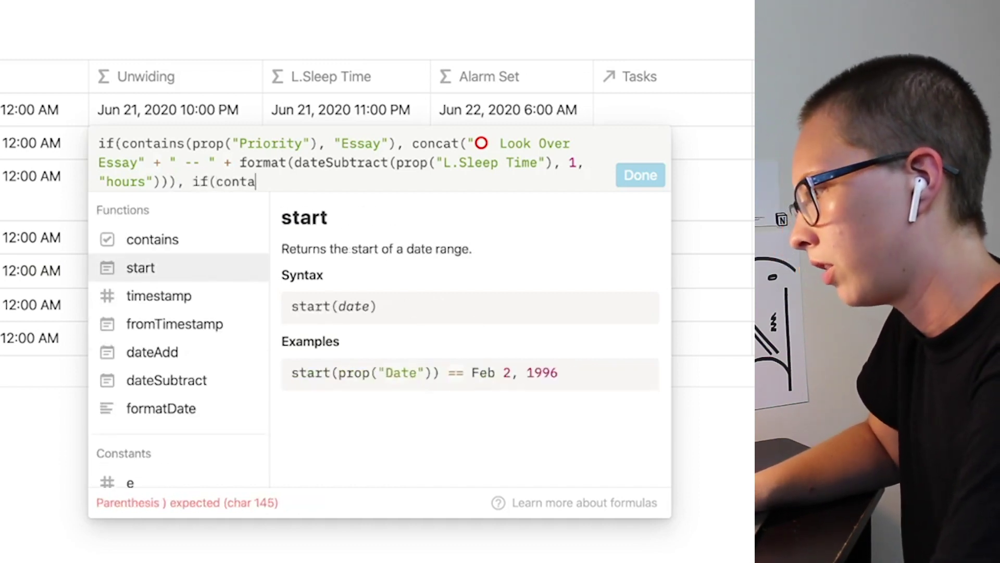
{"action": "type", "text": "ins("}
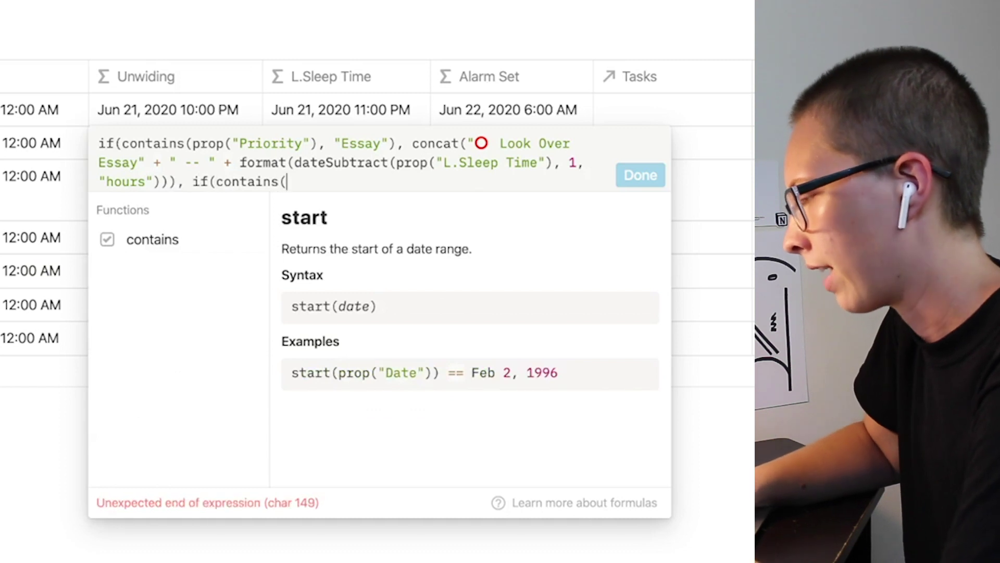
{"action": "type", "text": "prop"}
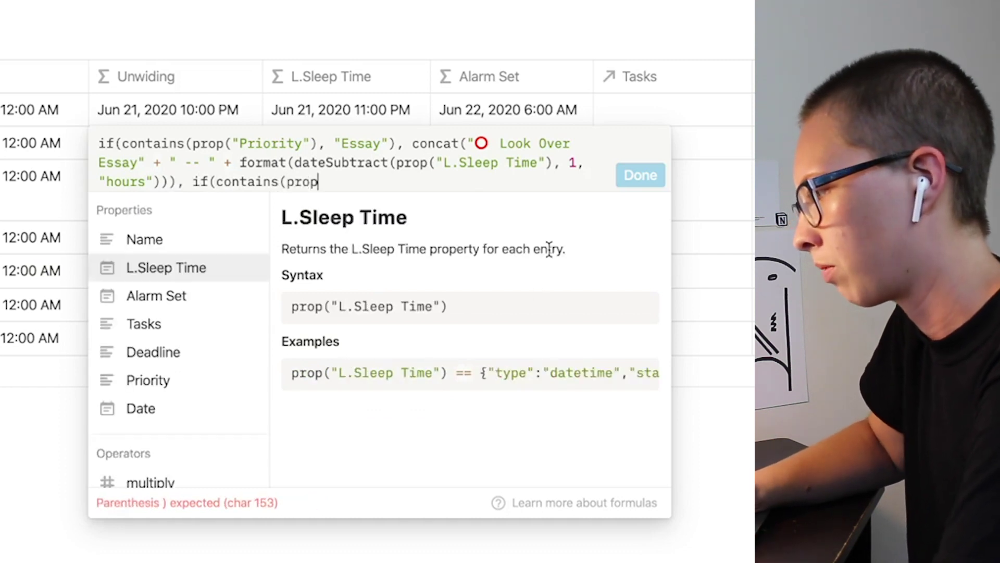
- Start the Exam branch if(contains(prop("Priority"), "Exam"), concat(" and choose an emoji
{"action": "left_click", "coordinate": [195, 388]}
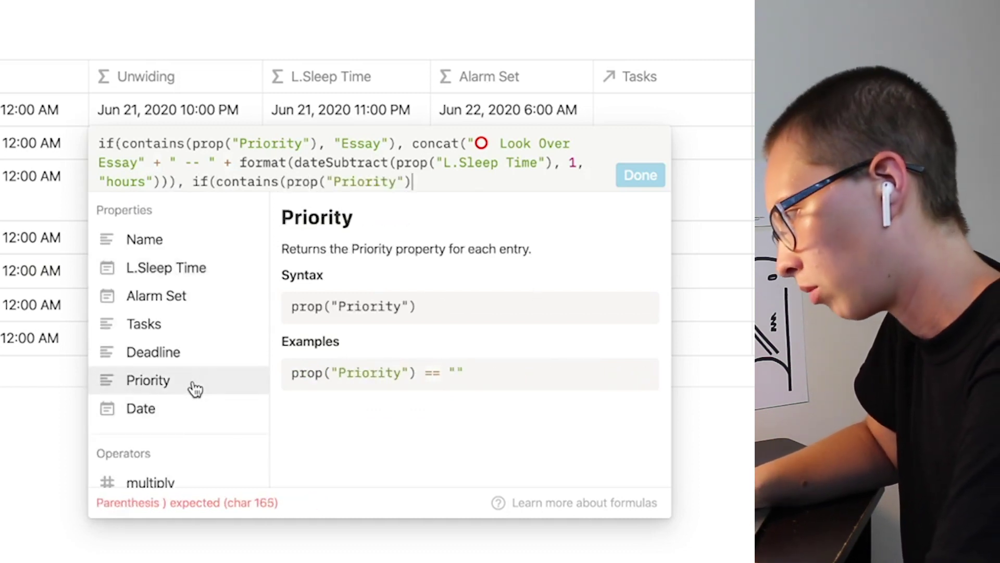
{"action": "type", "text": ", \"Exam\""}
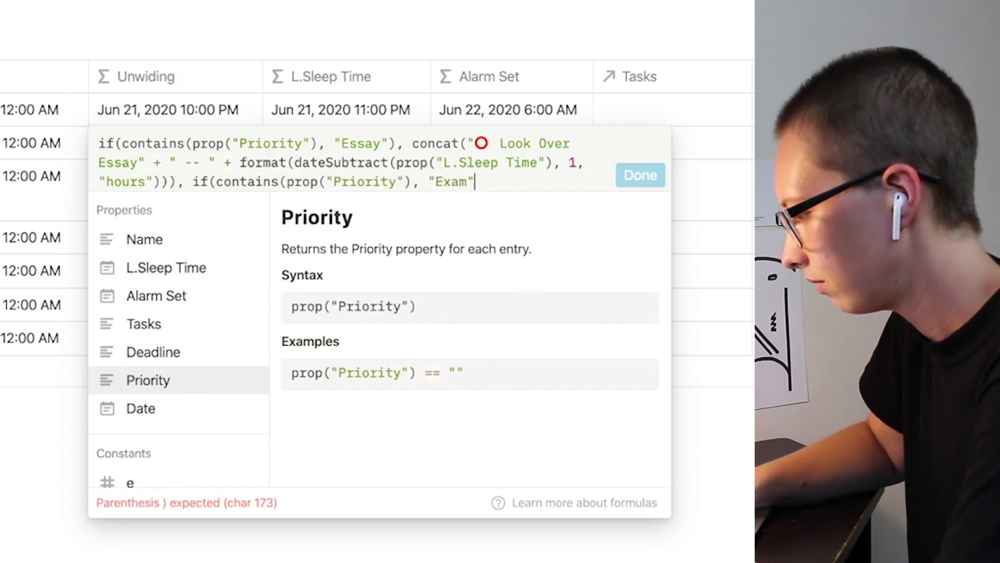
{"action": "type", "text": "), "}
{"action": "type", "text": "conc"}
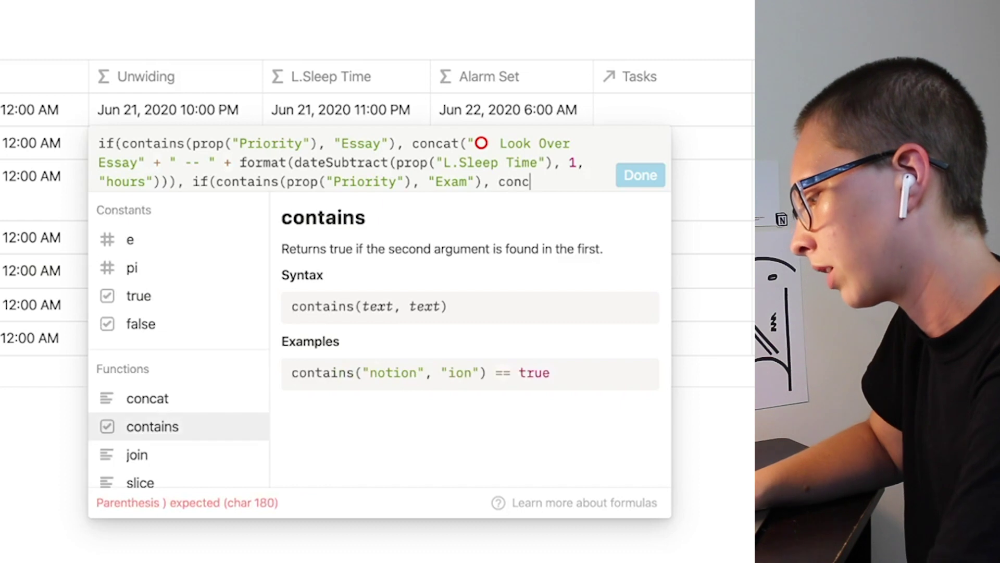
{"action": "type", "text": "at("}
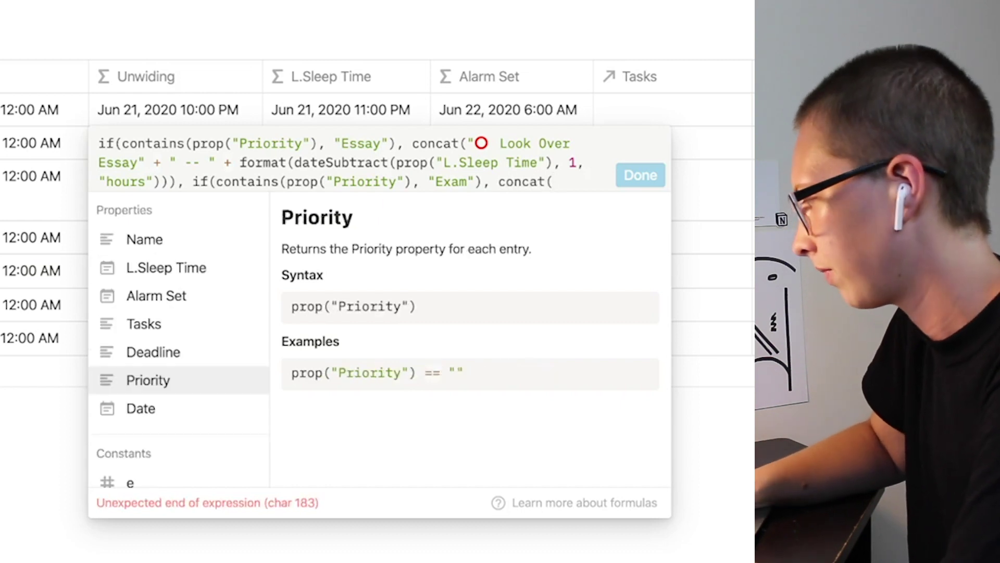
{"action": "type", "text": "\""}
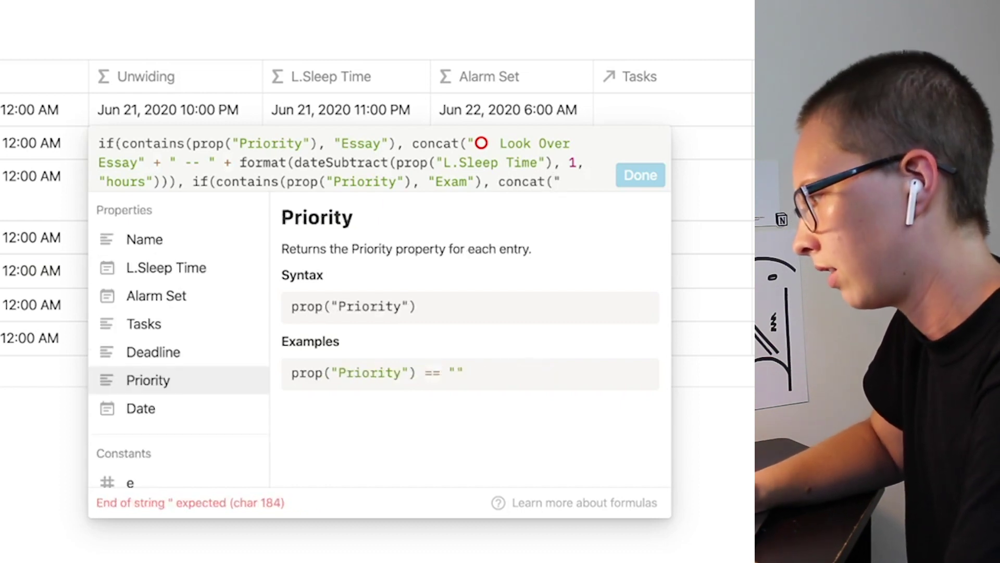
{"action": "key", "text": "ctrl+super+space"}
{"action": "left_click", "coordinate": [540, 293]}
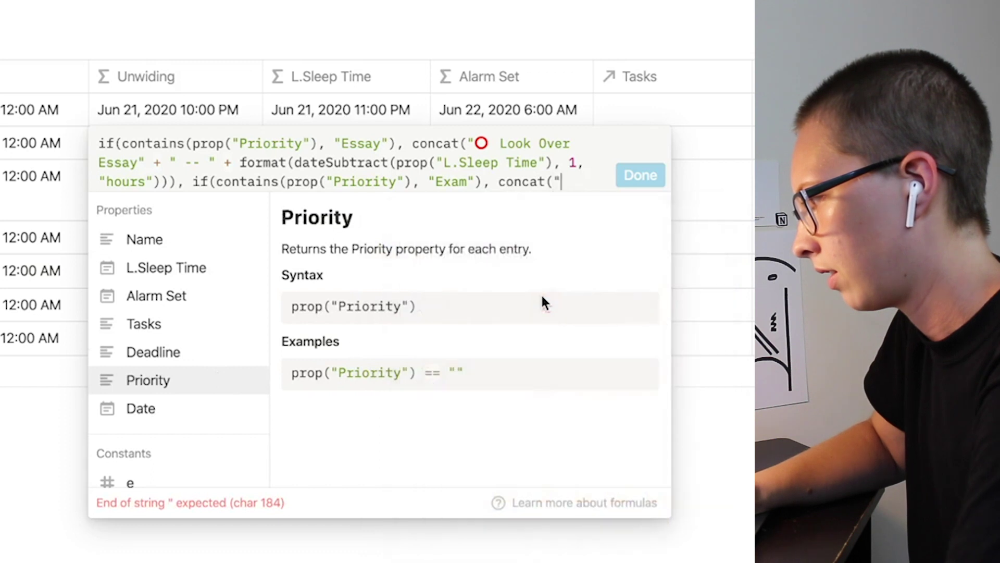
- Add a red circle 'Meditate' label timed 1.5 hours before L.Sleep Time, then begin if(day(prop
{"action": "key", "text": "ctrl+super+space"}
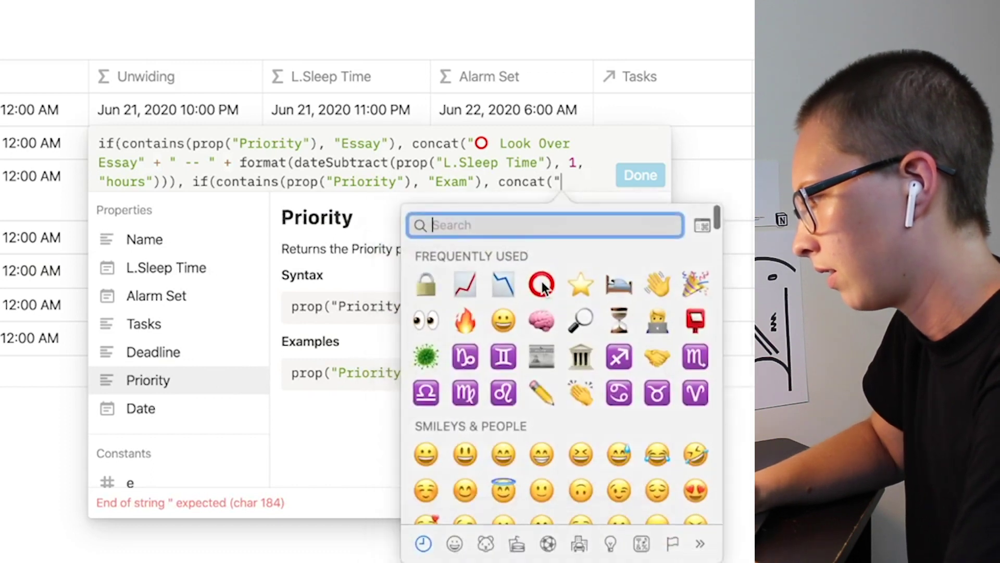
{"action": "left_click", "coordinate": [542, 286]}
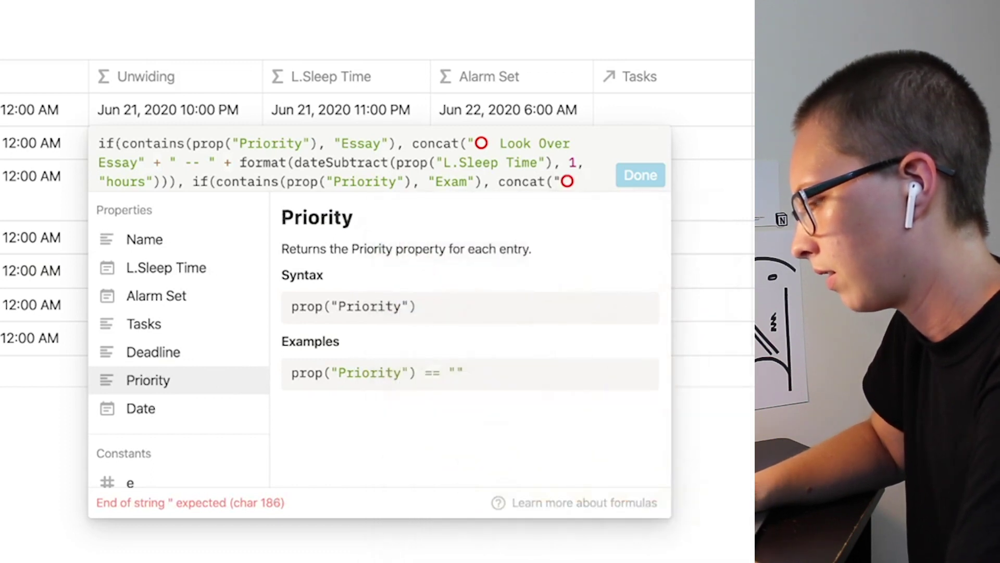
{"action": "type", "text": "Medita"}
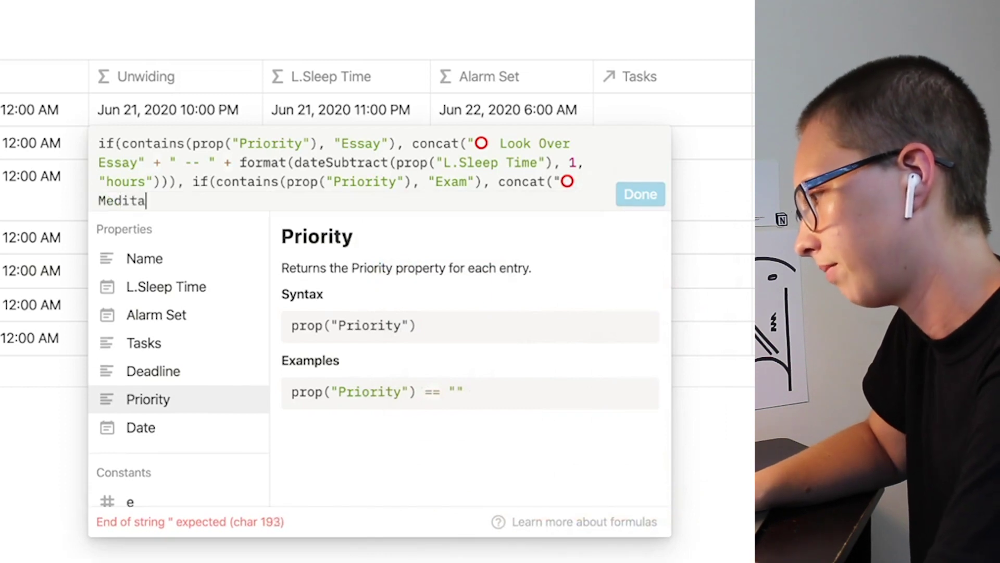
{"action": "type", "text": "te\""}
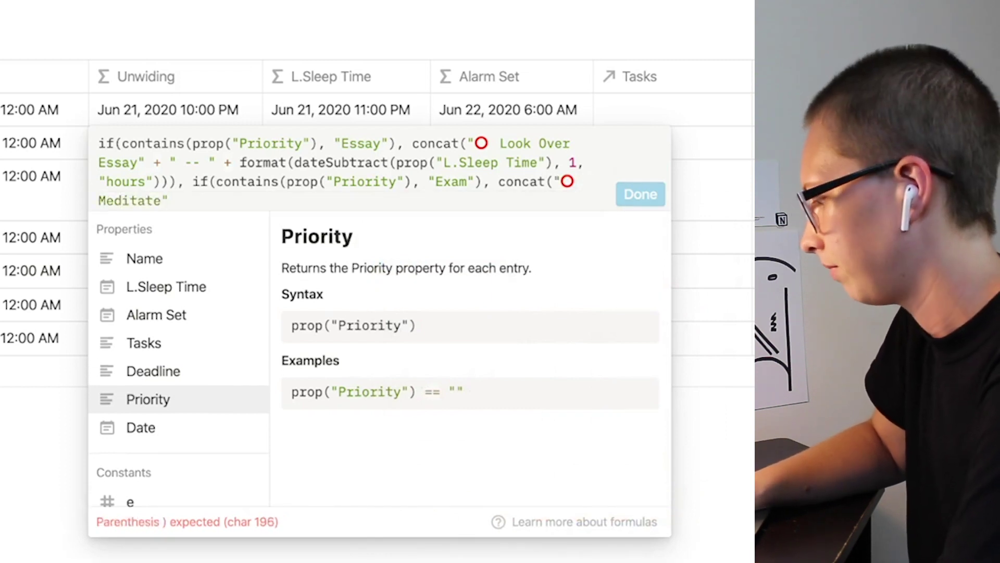
{"action": "type", "text": " + \""}
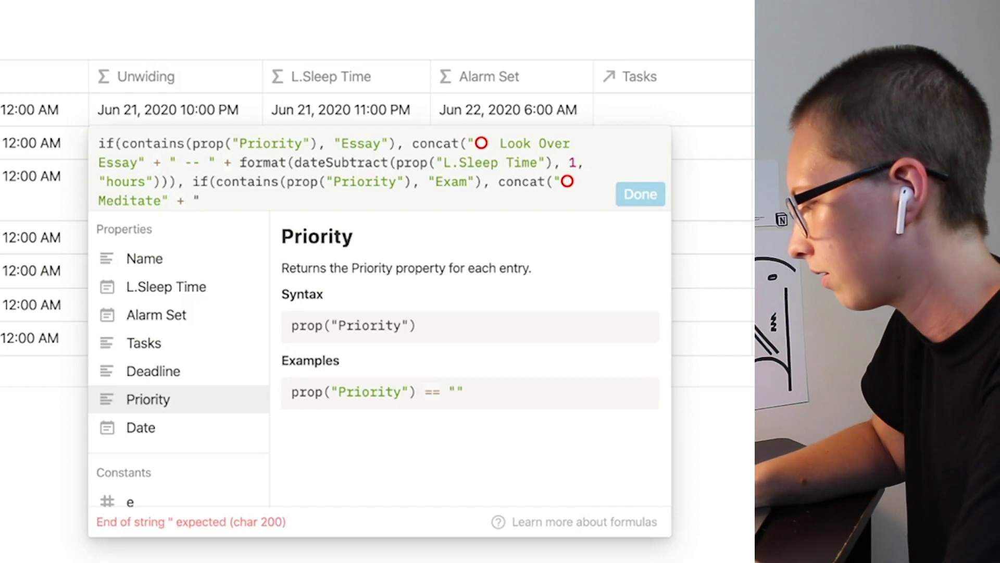
{"action": "type", "text": " --\" "}
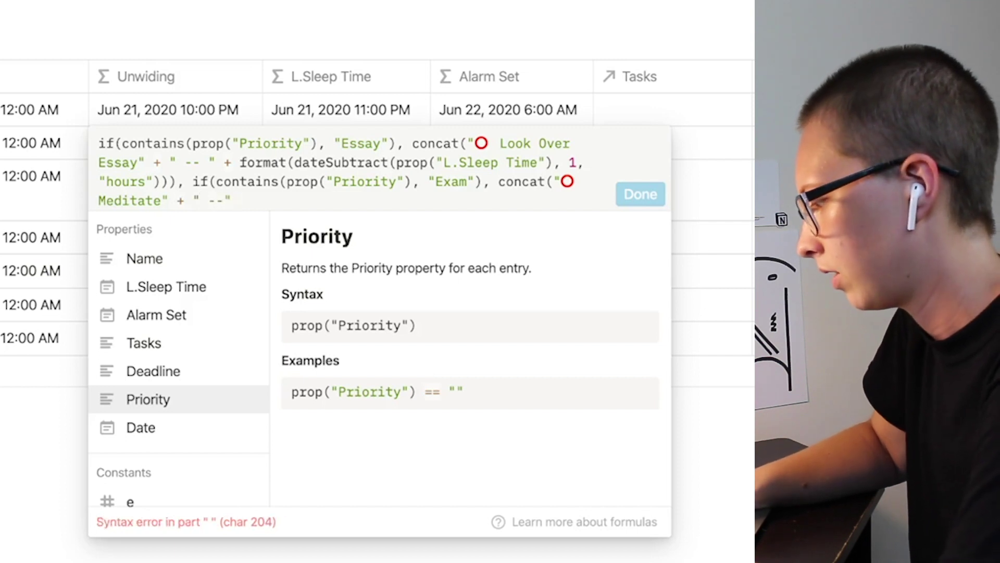
{"action": "type", "text": "+ "}
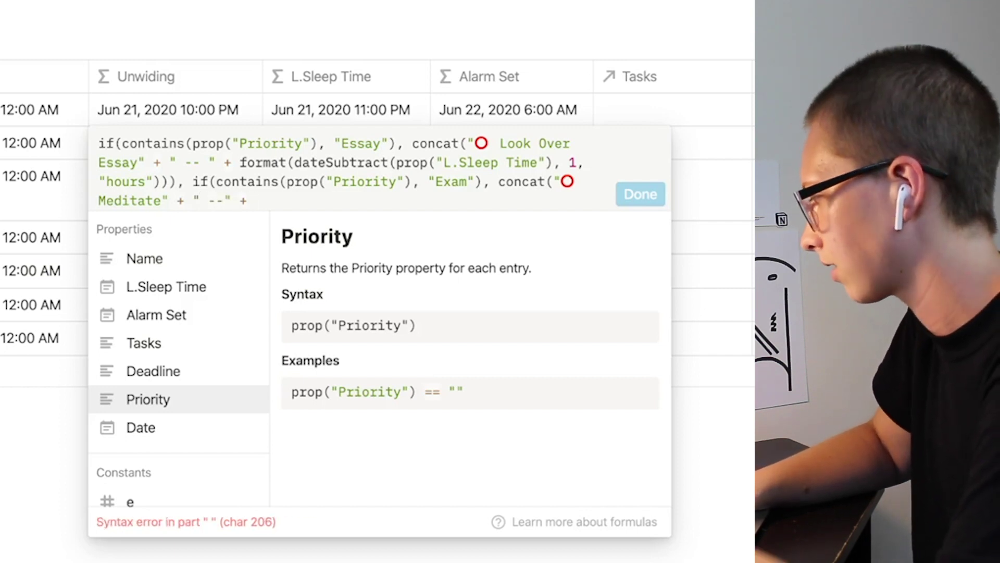
{"action": "type", "text": "forma"}
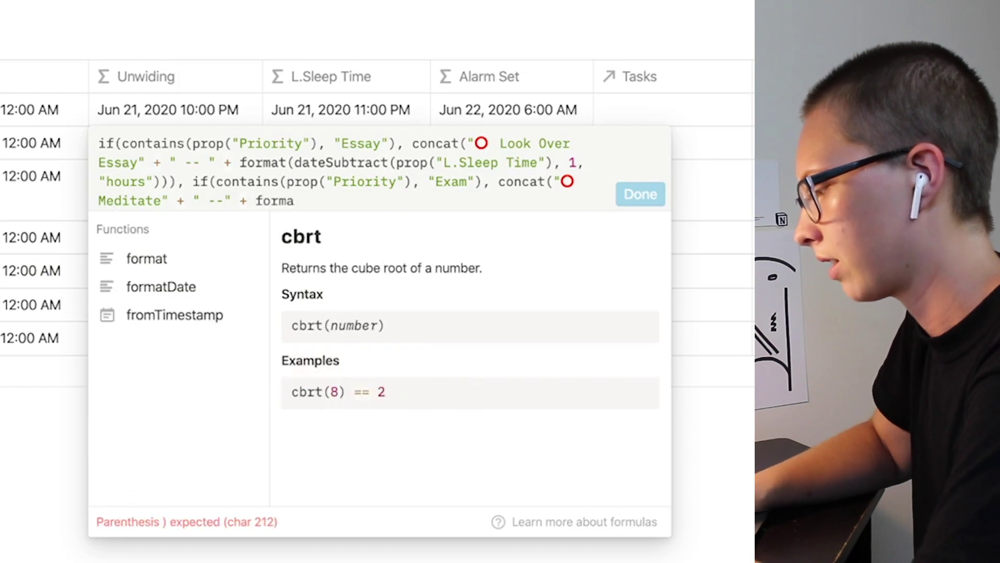
{"action": "type", "text": "t("}
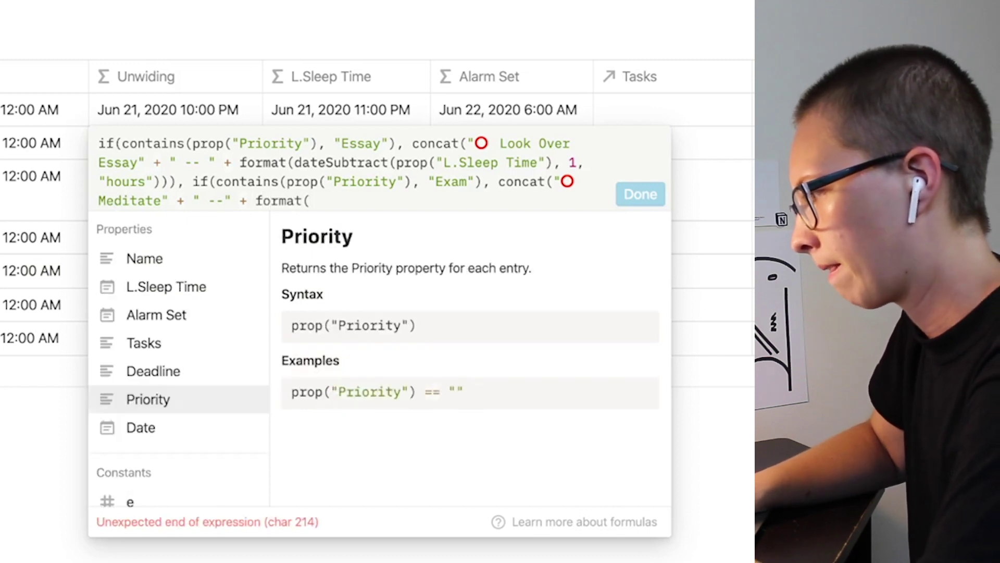
{"action": "type", "text": "date"}
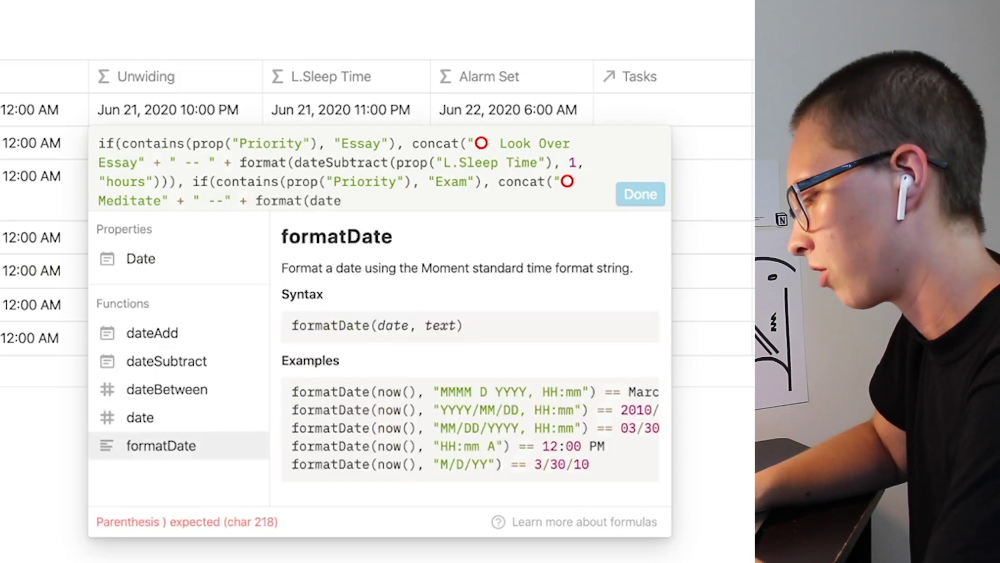
{"action": "type", "text": "A"}
{"action": "key", "text": "BackSpace"}
{"action": "type", "text": "Su"}
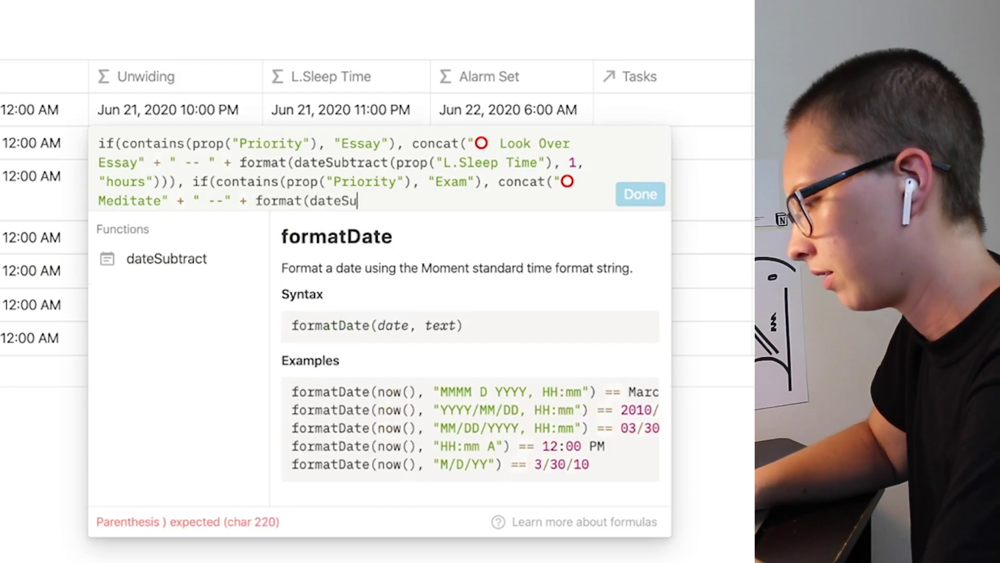
{"action": "type", "text": "brract"}
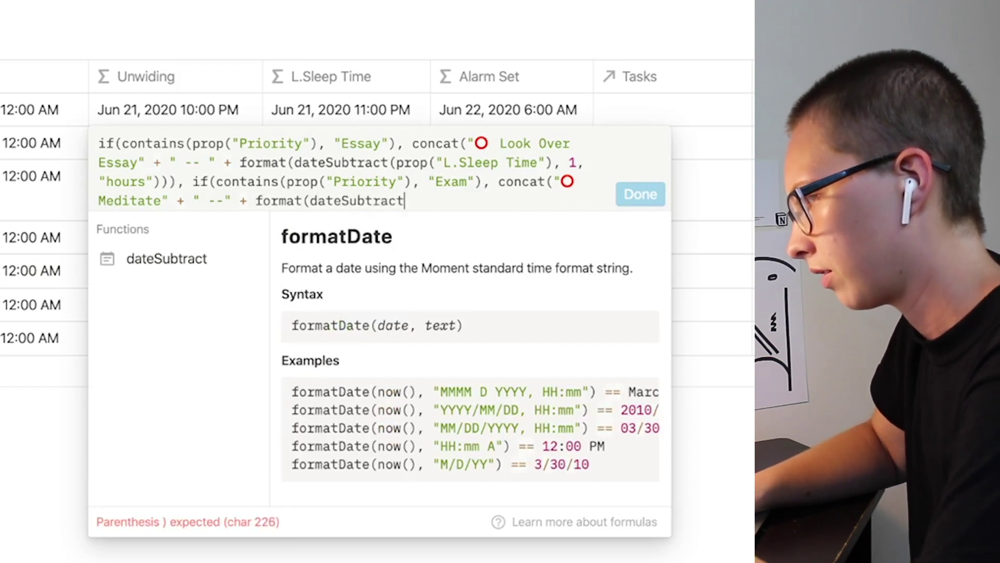
{"action": "type", "text": "(prop"}
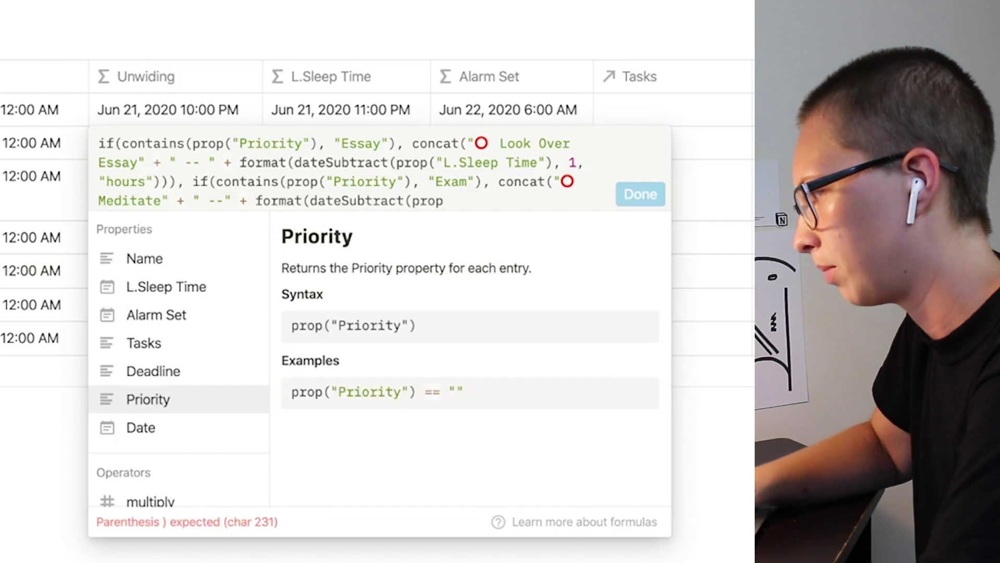
{"action": "key", "text": "BackSpace"}
{"action": "key", "text": "BackSpace"}
{"action": "key", "text": "BackSpace"}
{"action": "type", "text": "rop"}
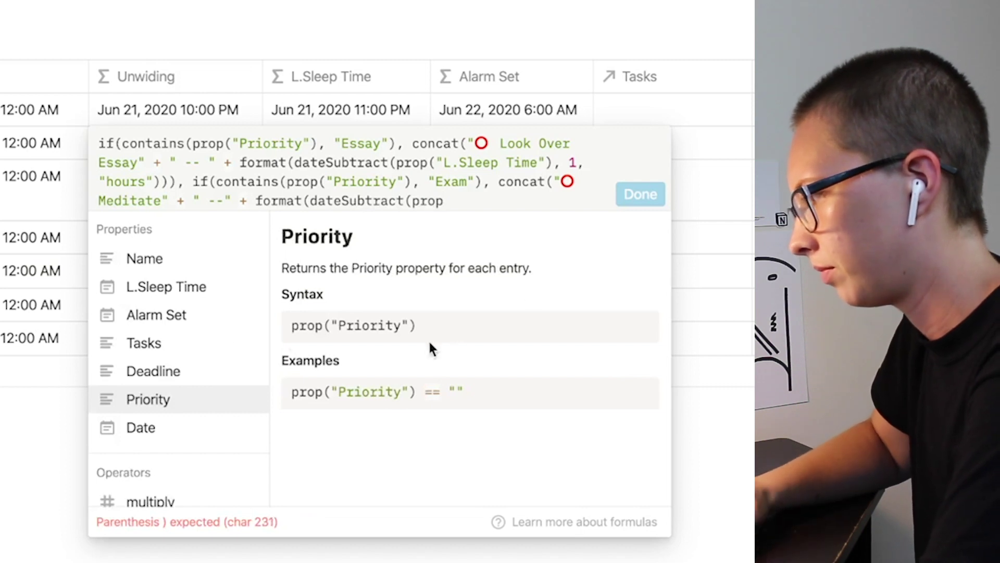
{"action": "left_click", "coordinate": [188, 291]}
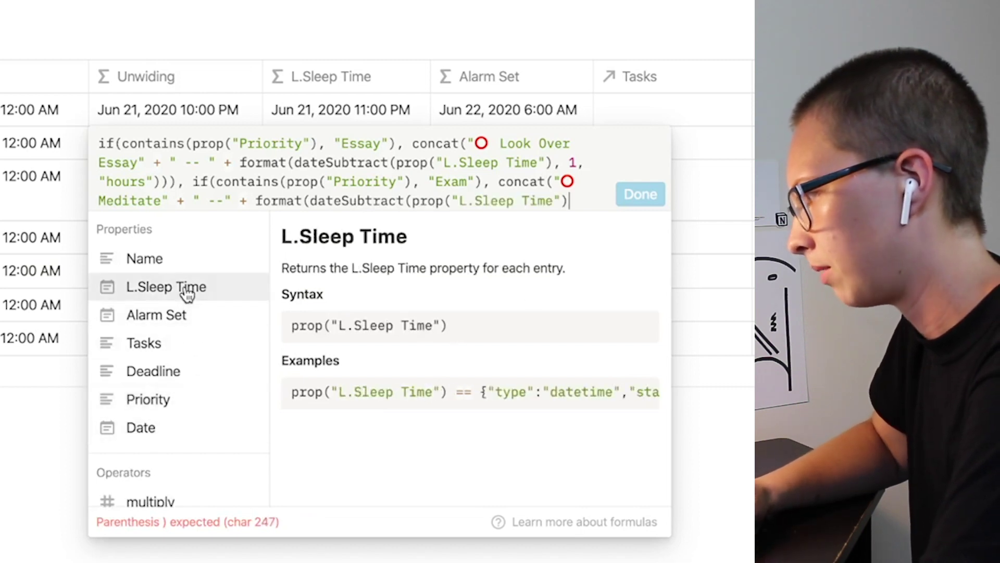
{"action": "type", "text": ","}
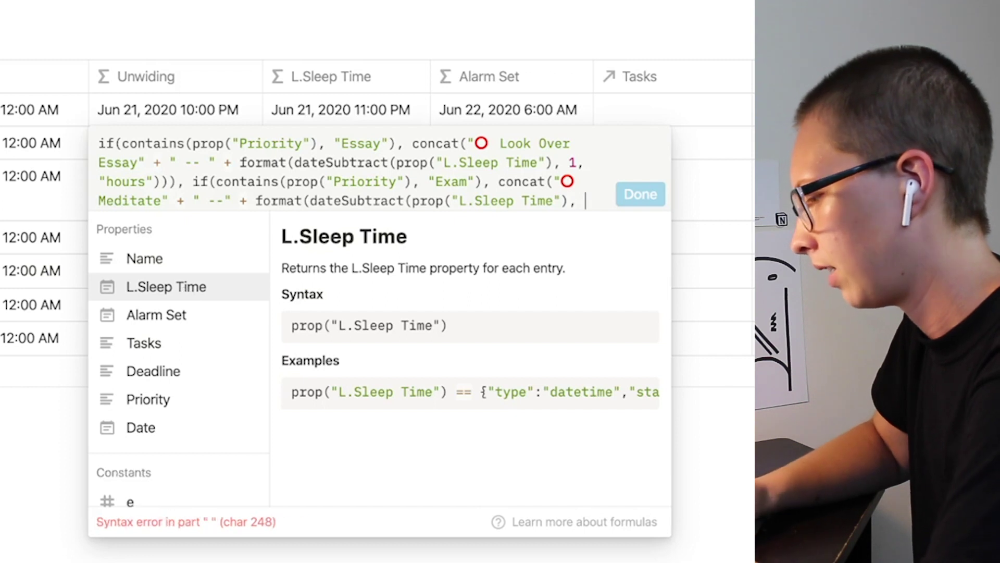
{"action": "type", "text": ".5"}
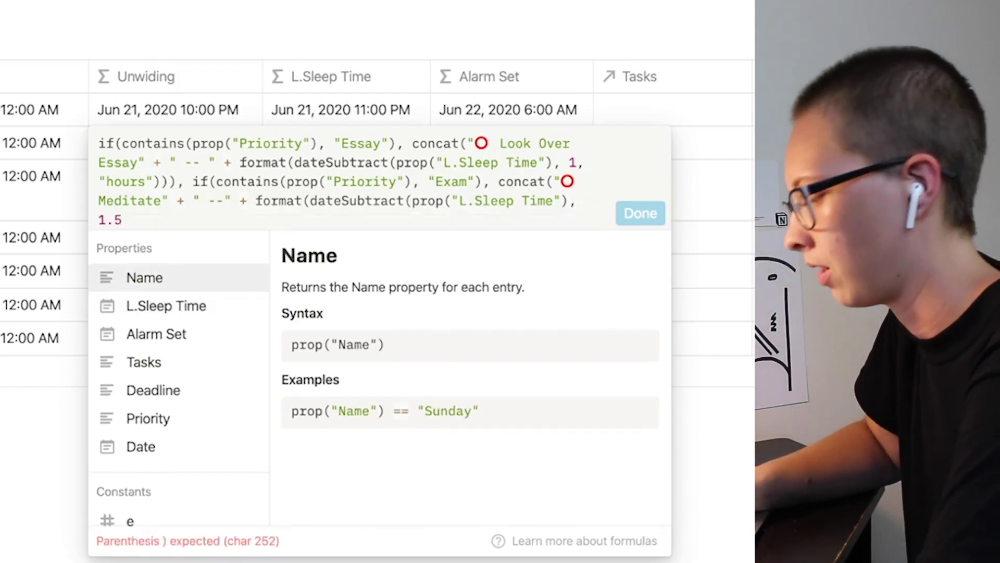
{"action": "type", "text": ", \"hours\""}
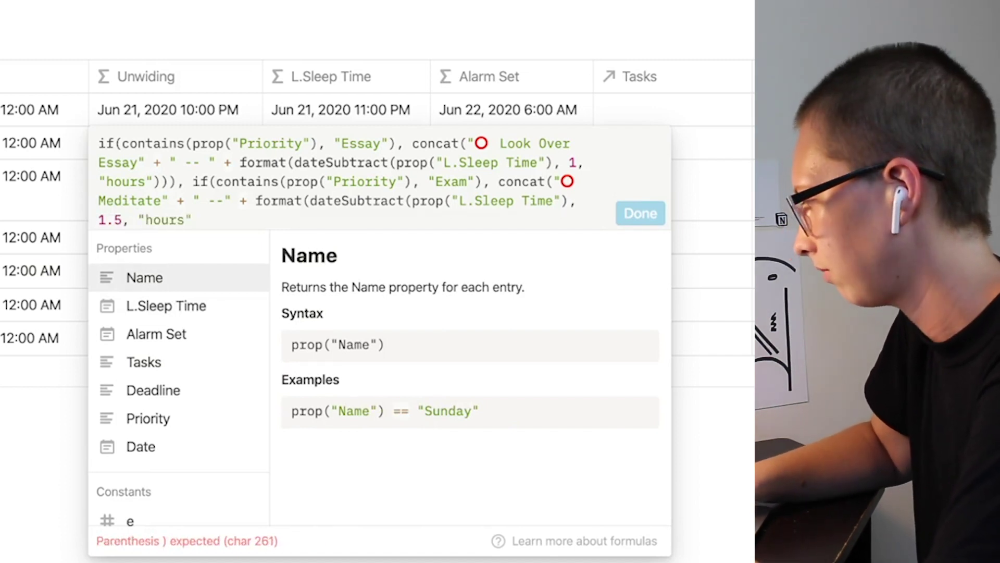
{"action": "type", "text": ")))"}
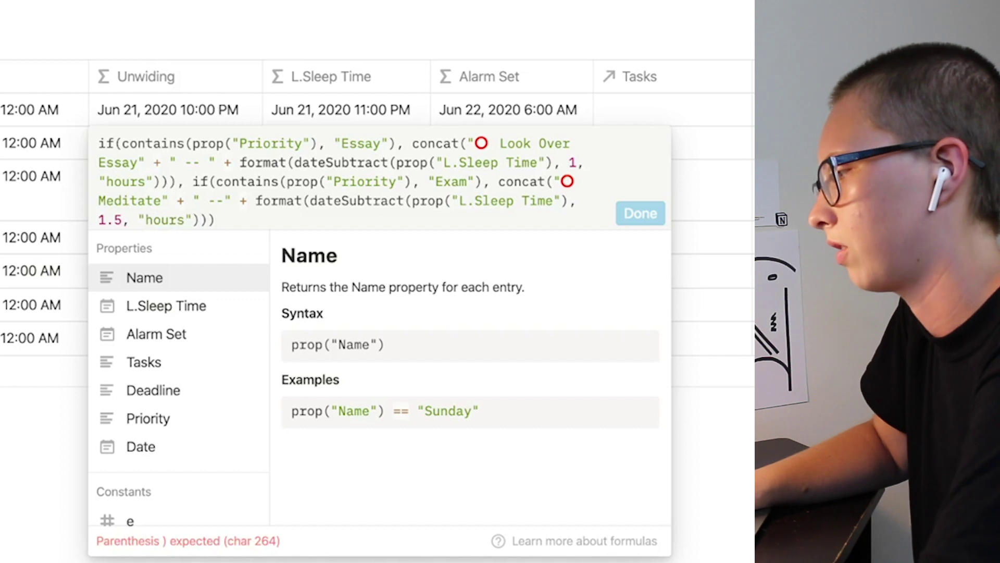
{"action": "type", "text": ", "}
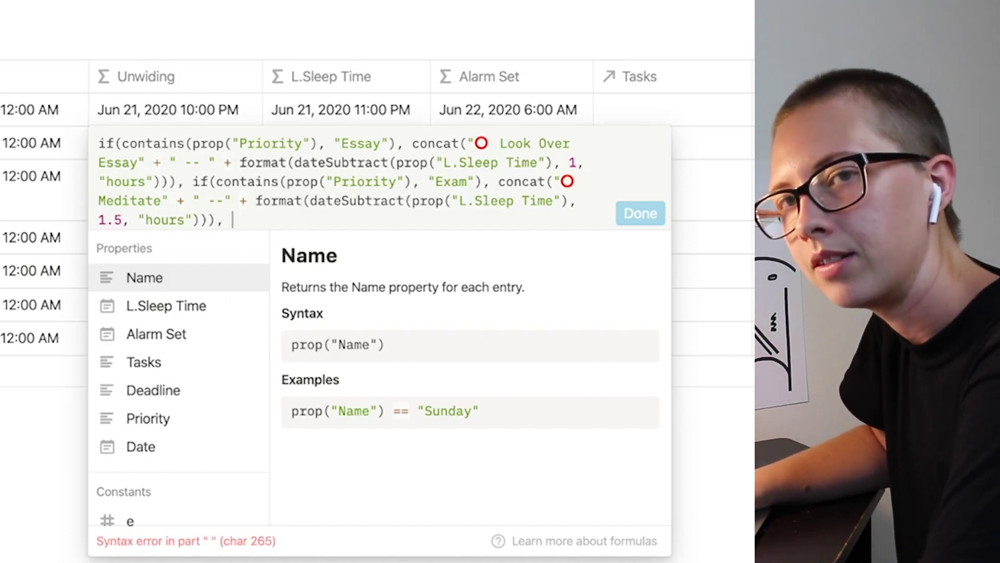
{"action": "type", "text": "i"}
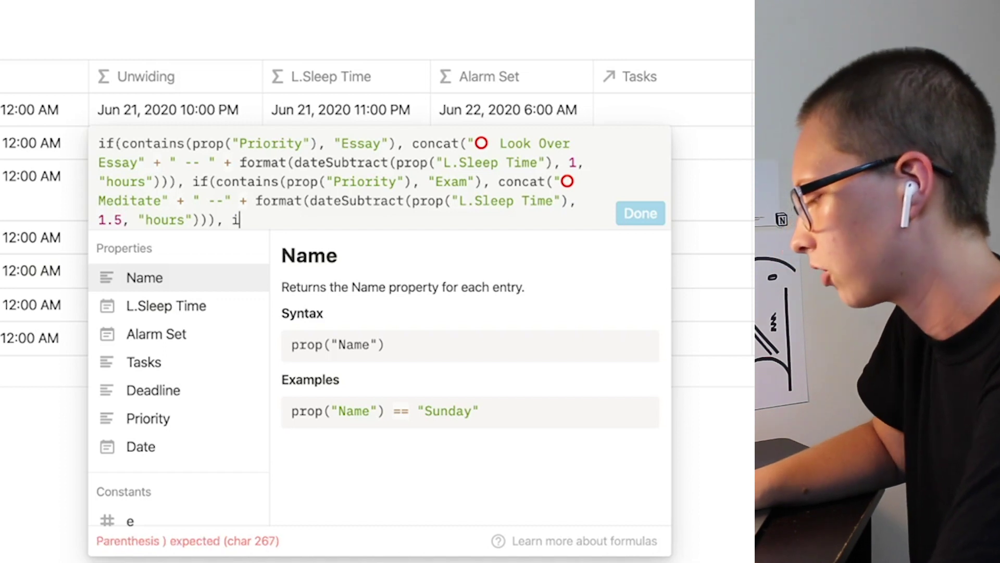
{"action": "type", "text": "f(da"}
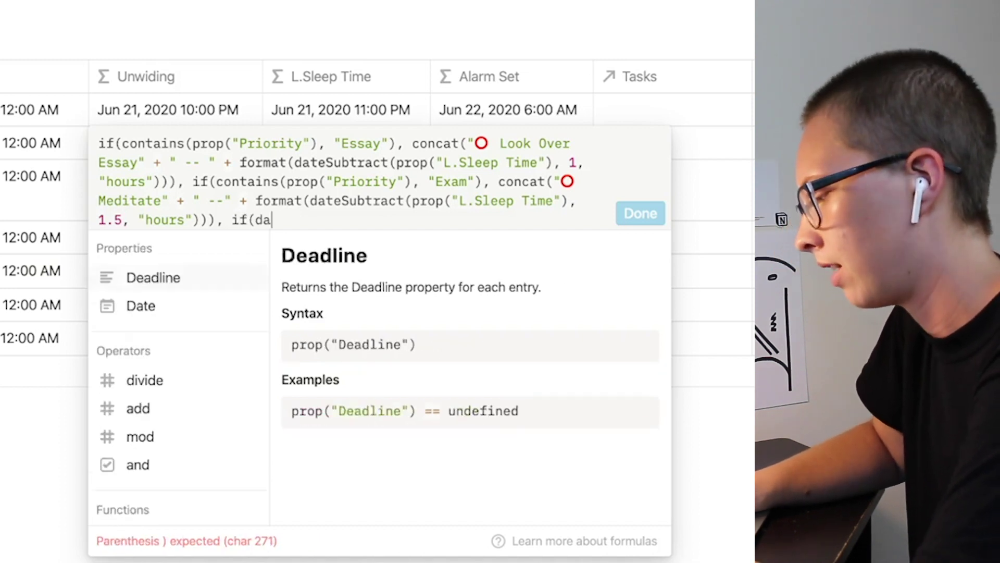
{"action": "type", "text": "y(prop"}
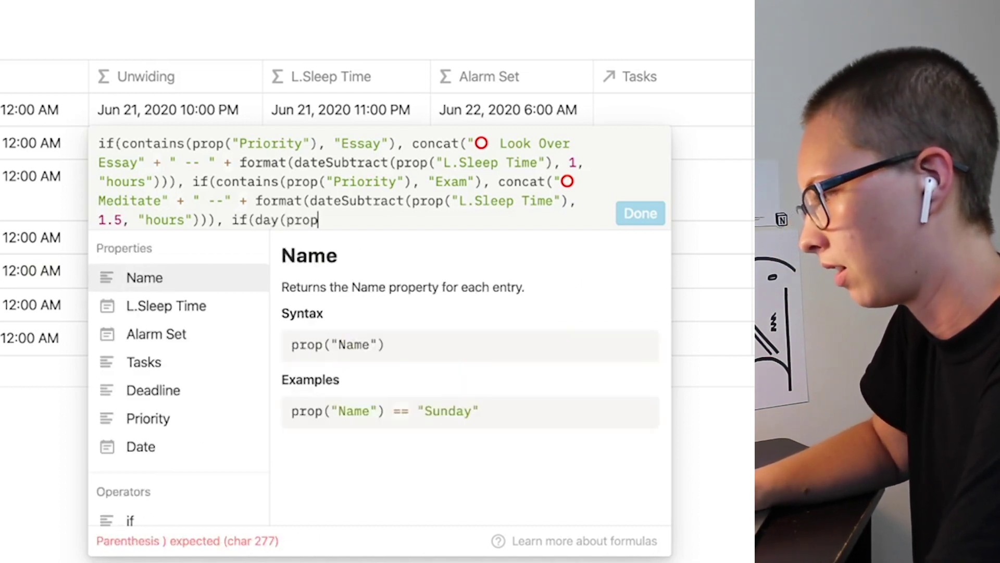
- Write the Friday branch if(day(prop("Date")) == 5, "🛏 Flexible", and begin format(dateSubtract(prop
{"action": "left_click", "coordinate": [144, 448]}
{"action": "type", "text": "== 5"}
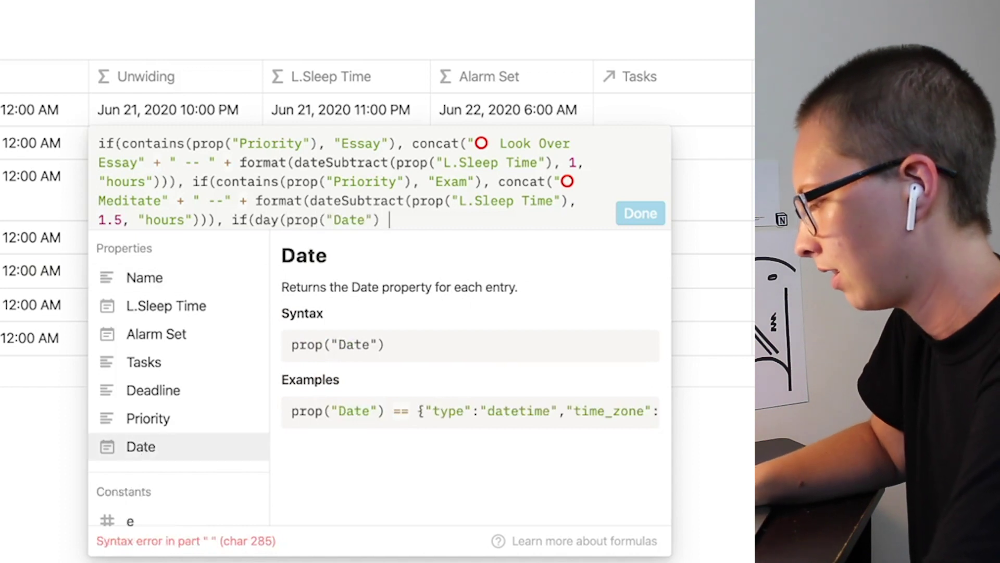
{"action": "type", "text": "),"}
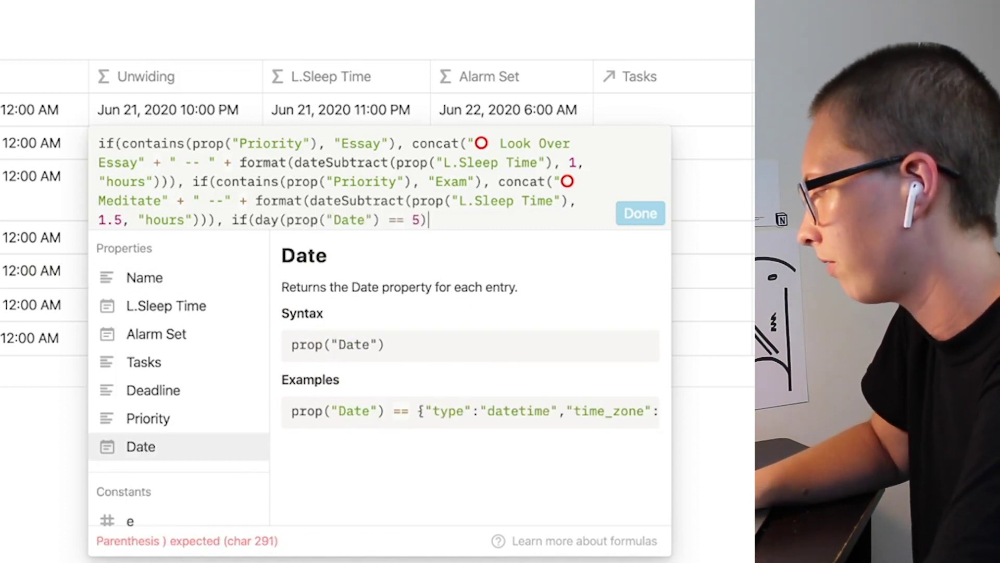
{"action": "key", "text": "BackSpace"}
{"action": "key", "text": "BackSpace"}
{"action": "key", "text": "BackSpace"}
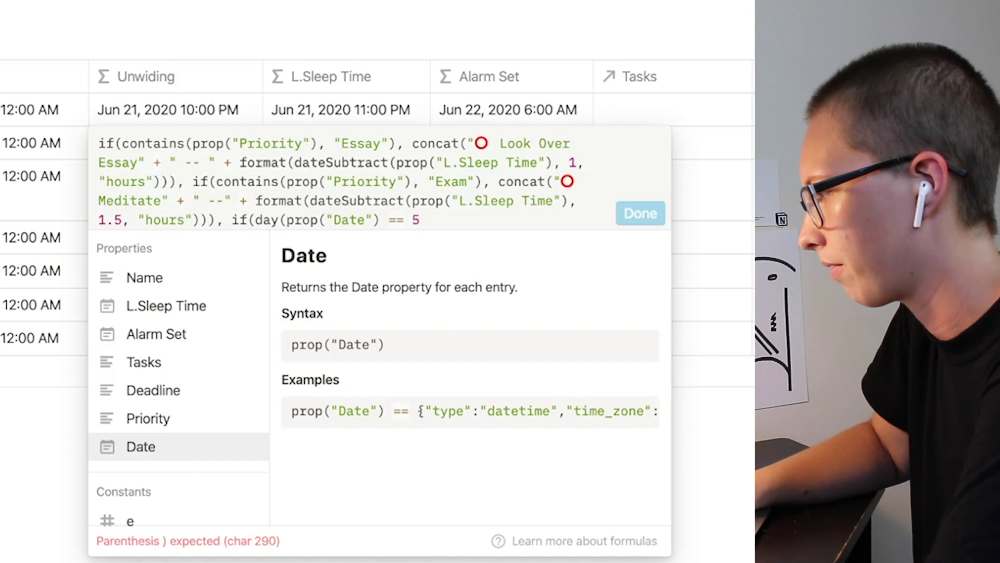
{"action": "type", "text": ", "}
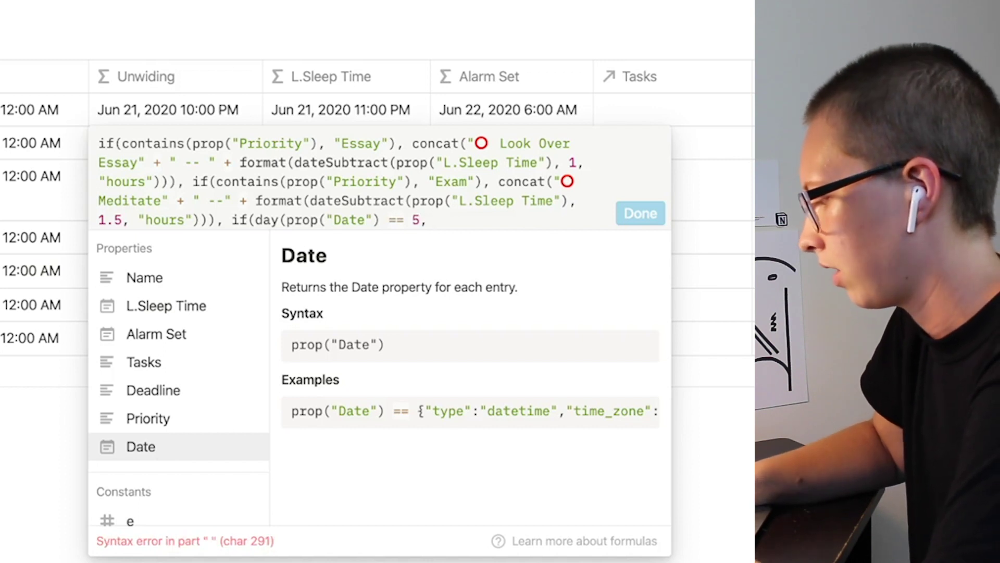
{"action": "type", "text": "\""}
{"action": "key", "text": "ctrl+super+space"}
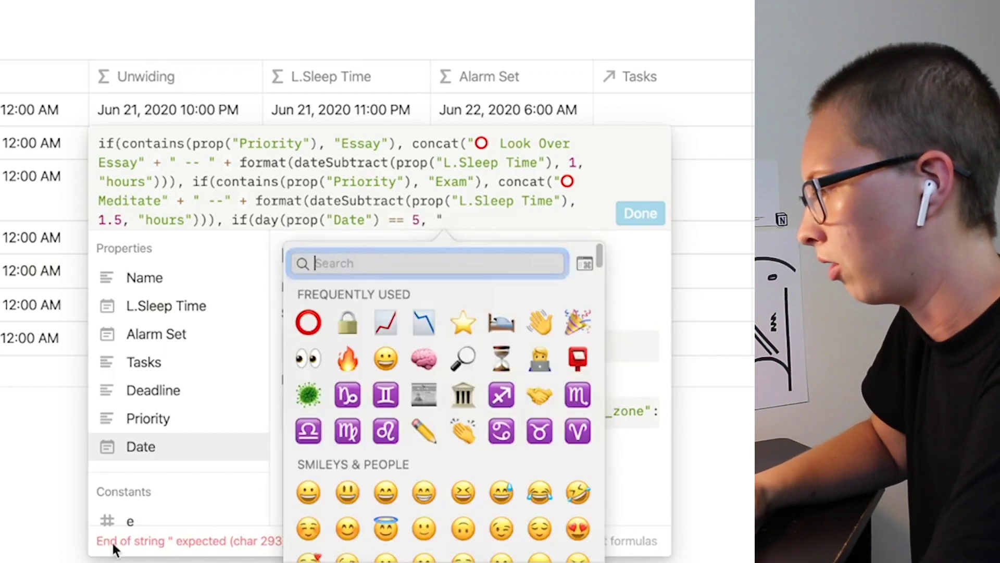
{"action": "left_click", "coordinate": [504, 311]}
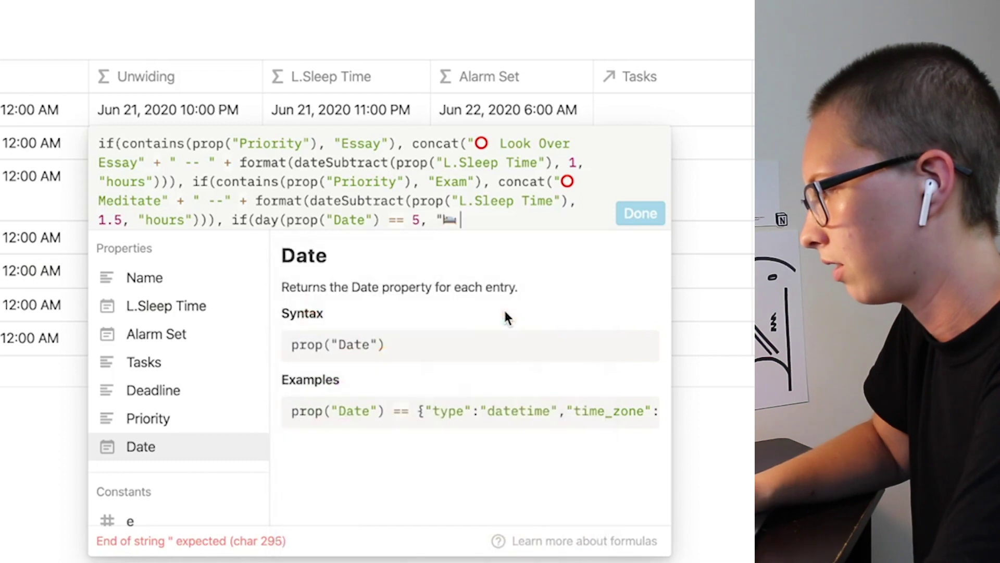
{"action": "type", "text": "Fle"}
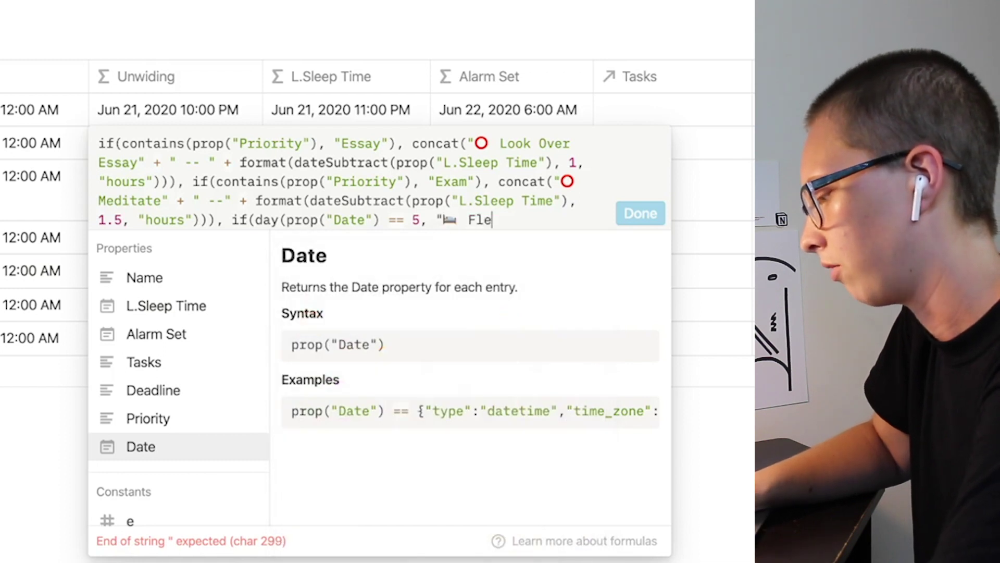
{"action": "type", "text": "xible\""}
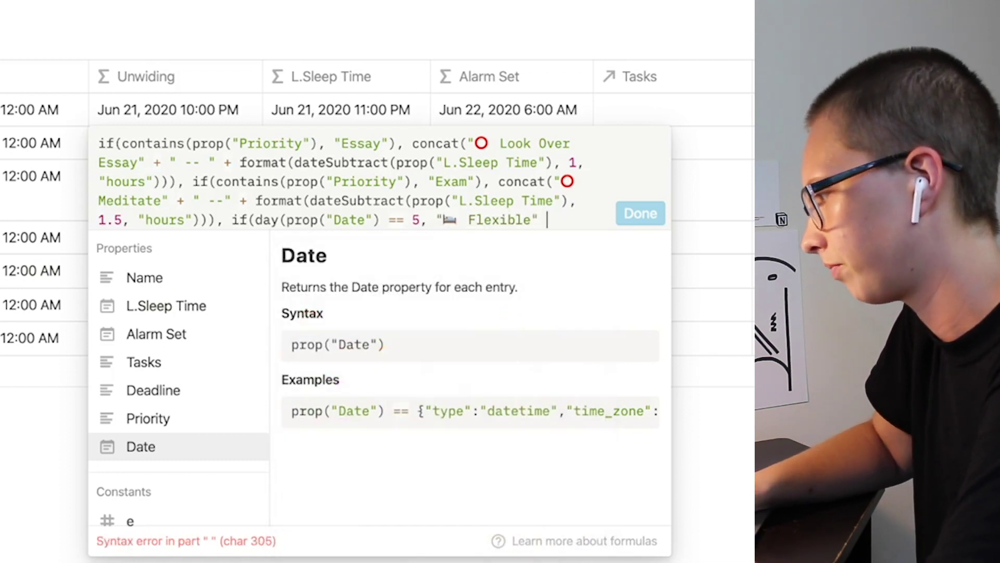
{"action": "type", "text": ","}
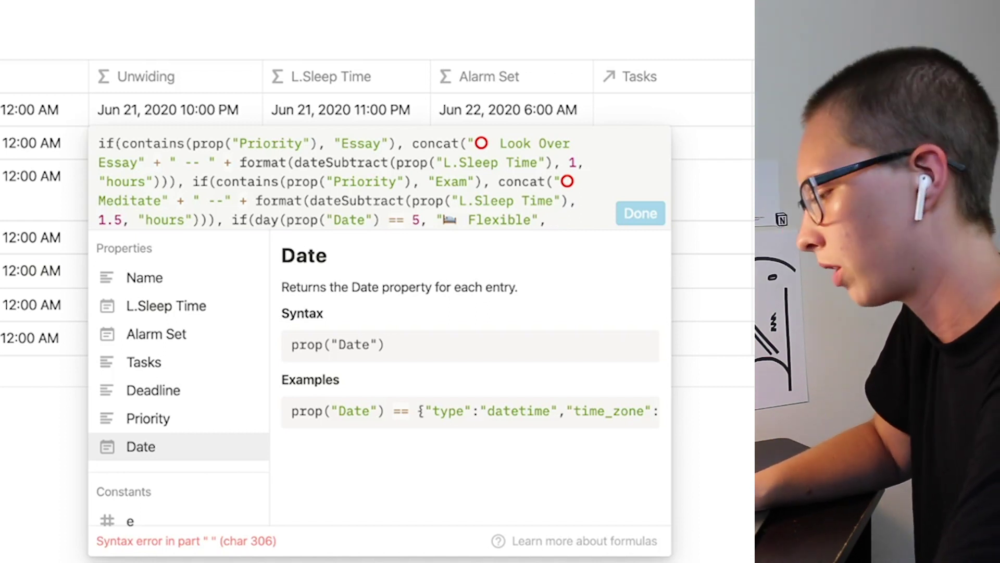
{"action": "type", "text": "format("}
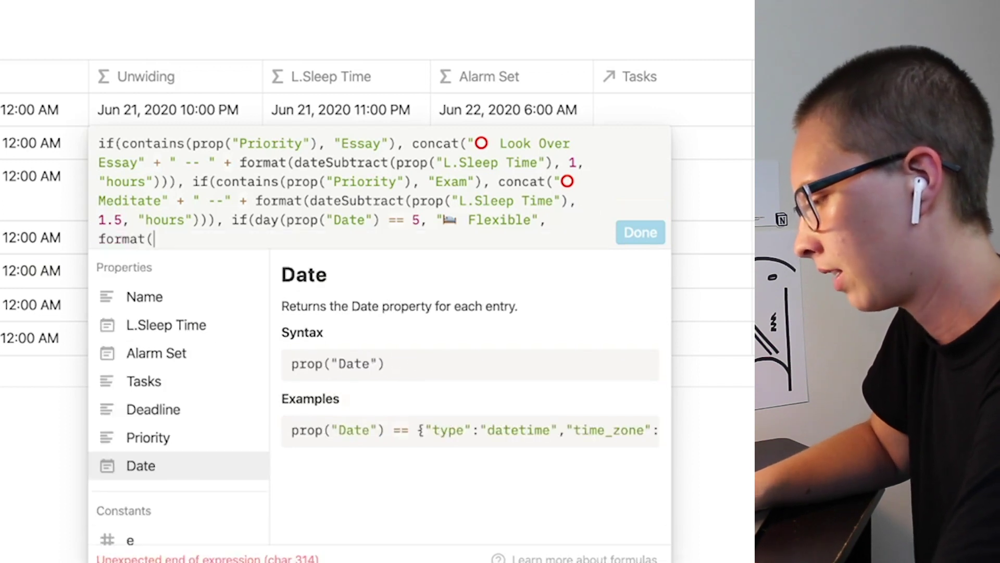
{"action": "type", "text": "date"}
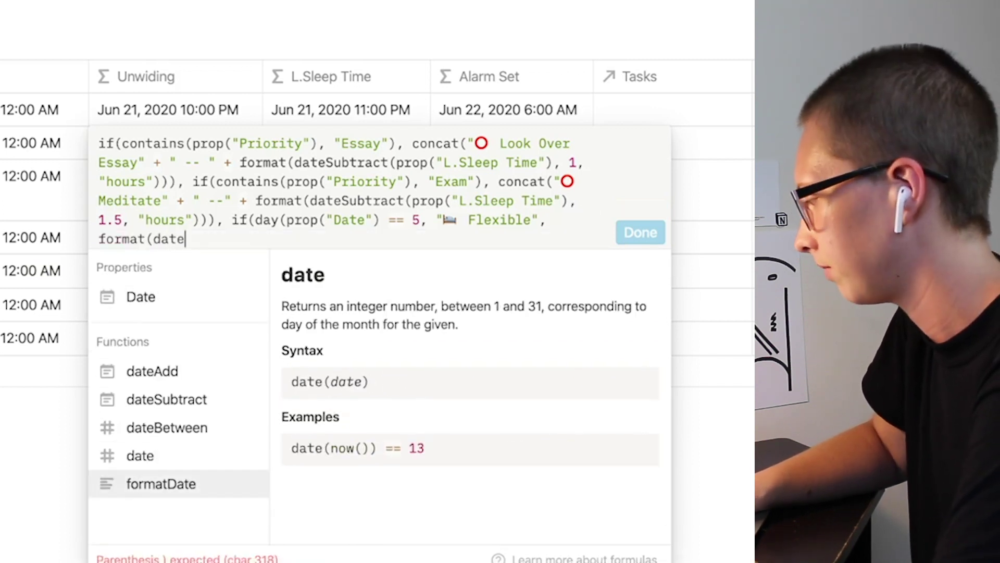
{"action": "type", "text": "Subtr"}
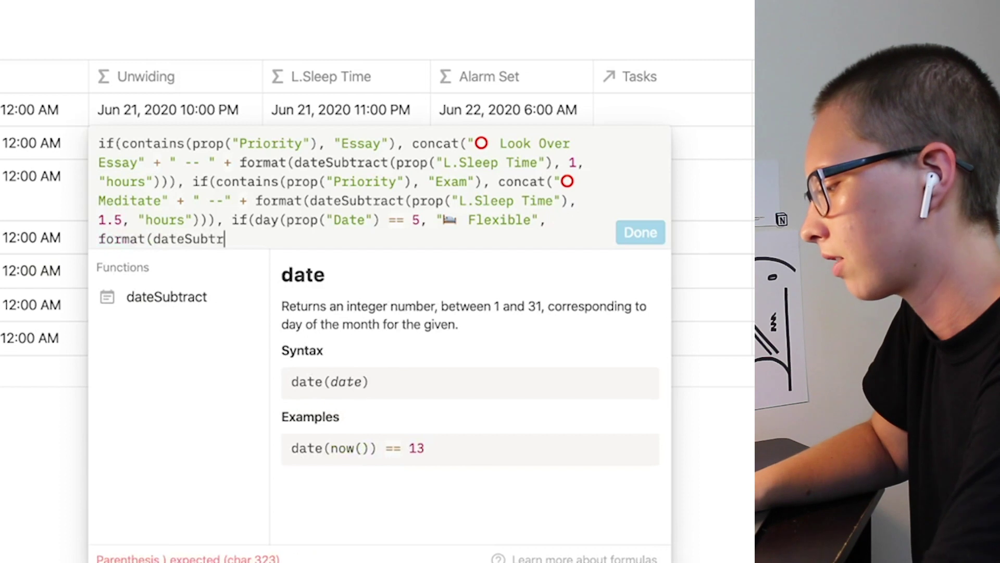
{"action": "type", "text": "act(prop"}
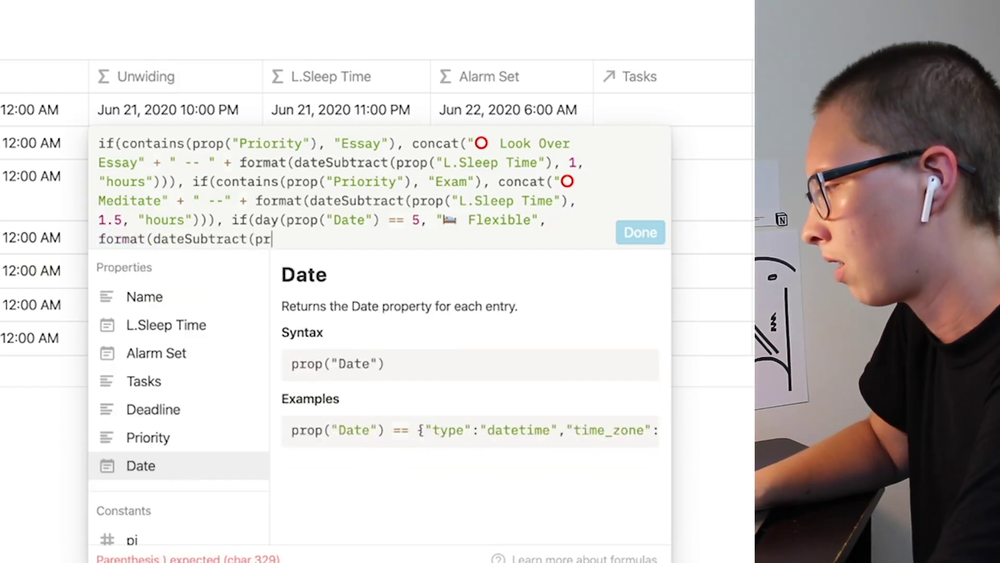
- Complete the Friday fallback as format(dateSubtract(prop("L.Sleep Time"), 1, "hours"))
{"action": "left_click", "coordinate": [190, 332]}
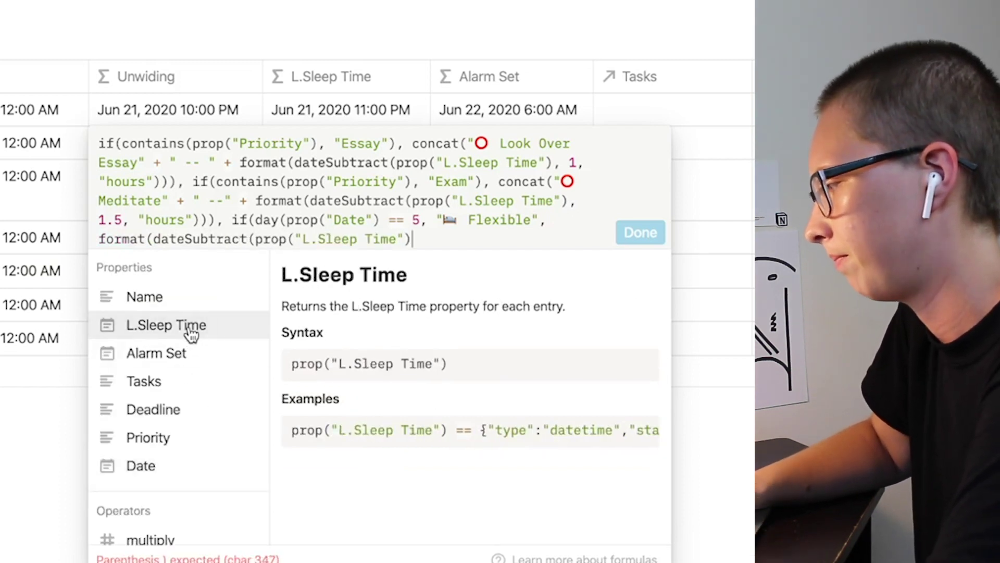
{"action": "type", "text": ", "}
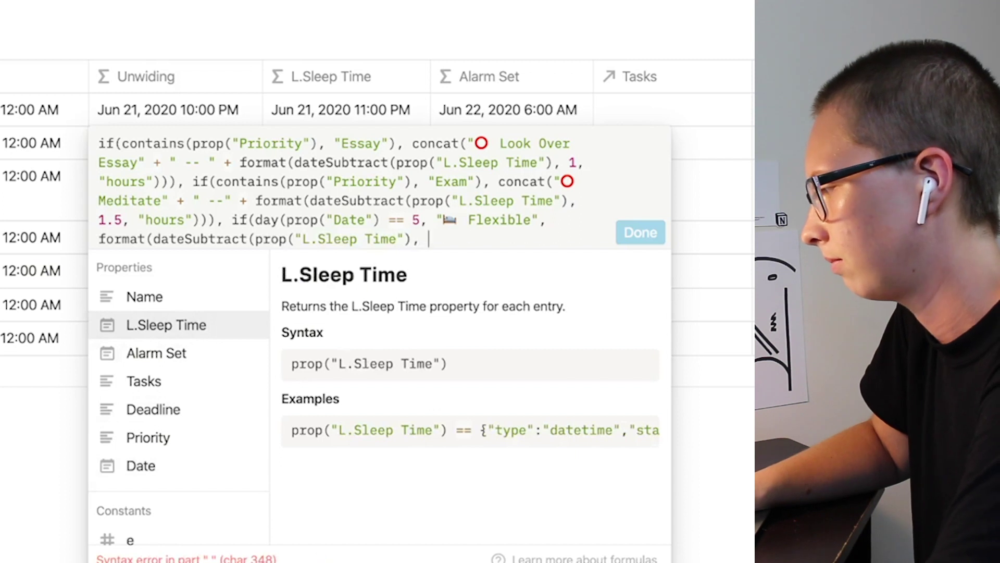
{"action": "type", "text": "1, \"h"}
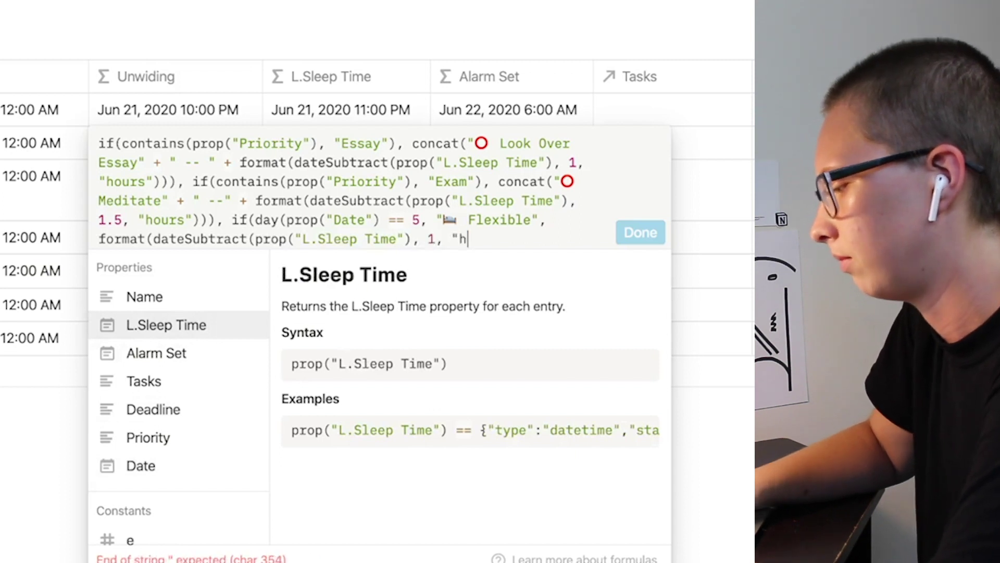
{"action": "type", "text": "ours\"))"}
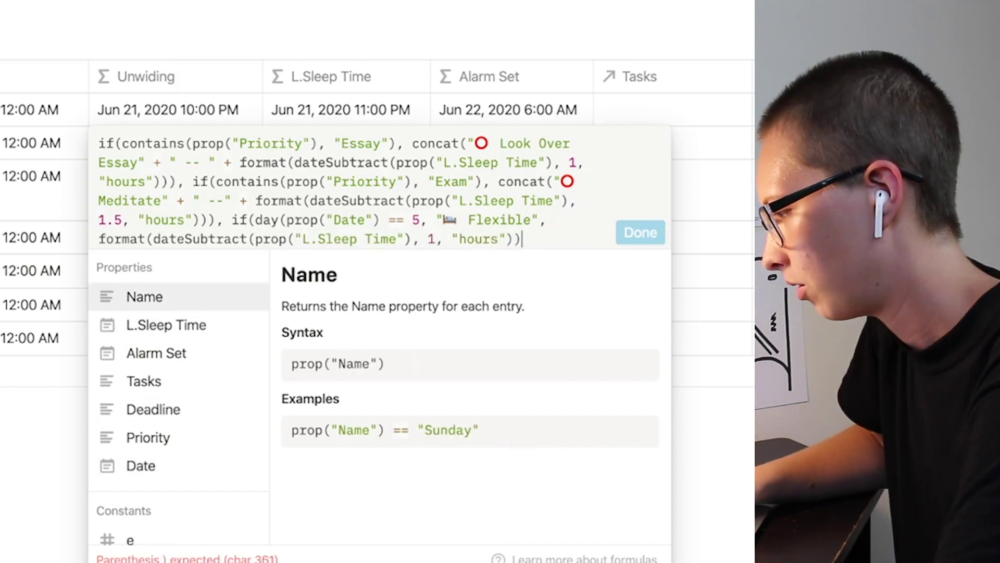
{"action": "type", "text": "))))"}
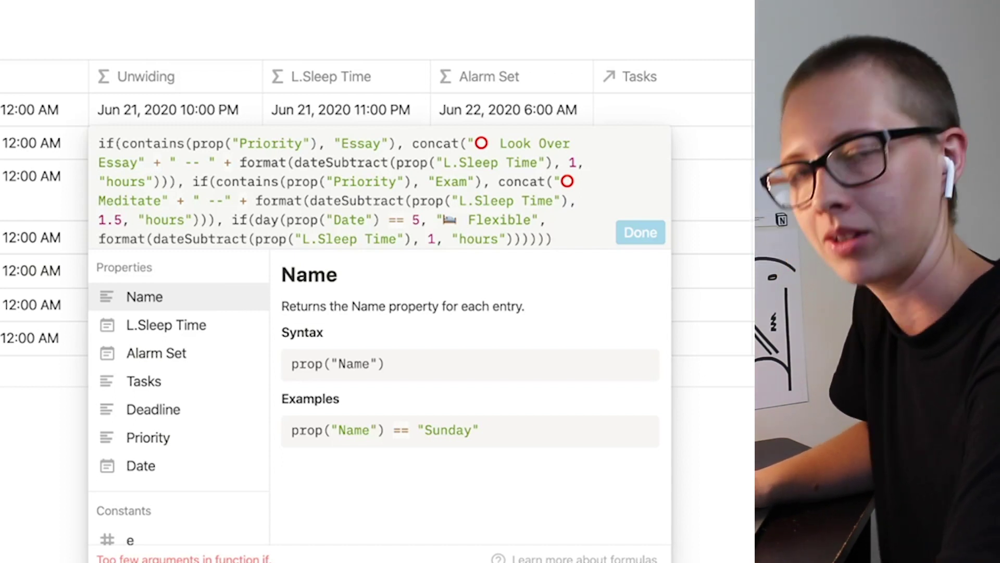
- Add a closing bracket after prop("Date"), remove the trailing extra parenthesis, and save the Unwiding formula
{"action": "left_click", "coordinate": [380, 220]}
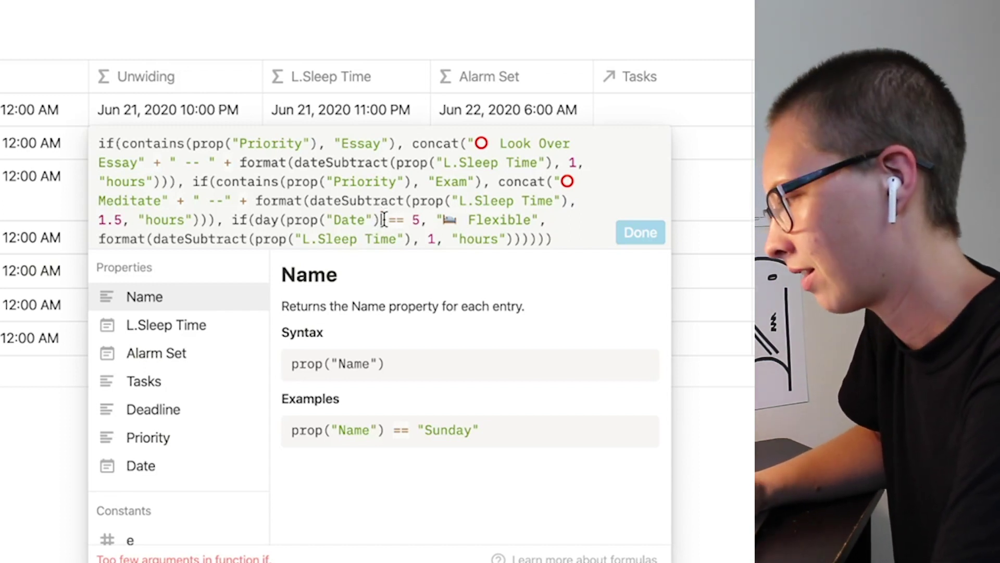
{"action": "mouse_move", "coordinate": [382, 219]}
{"action": "left_mouse_down"}
{"action": "mouse_move", "coordinate": [232, 220]}
{"action": "mouse_move", "coordinate": [395, 220]}
{"action": "mouse_move", "coordinate": [381, 220]}
{"action": "left_mouse_up"}
{"action": "left_click", "coordinate": [234, 220]}
{"action": "left_click", "coordinate": [381, 220]}
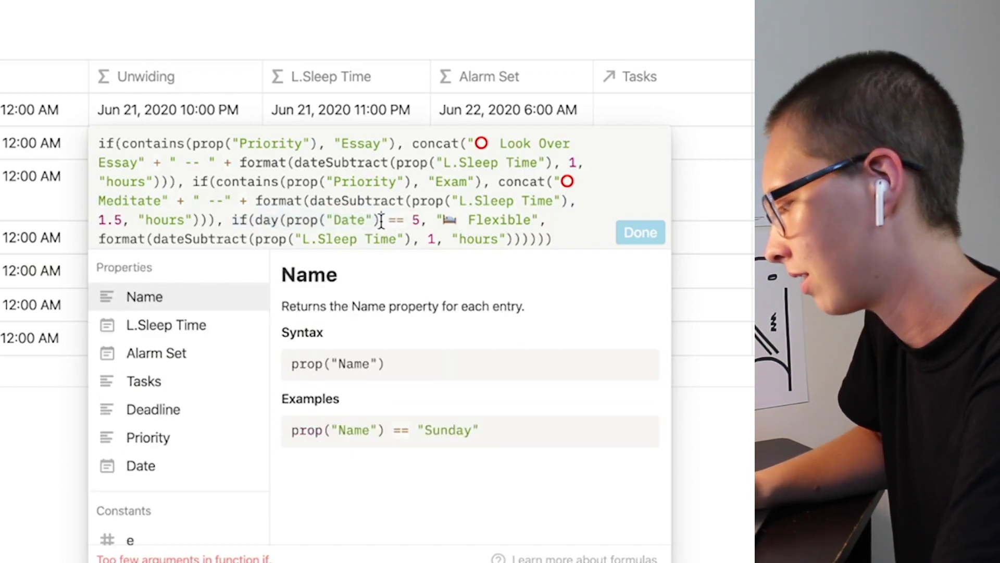
{"action": "type", "text": ")"}
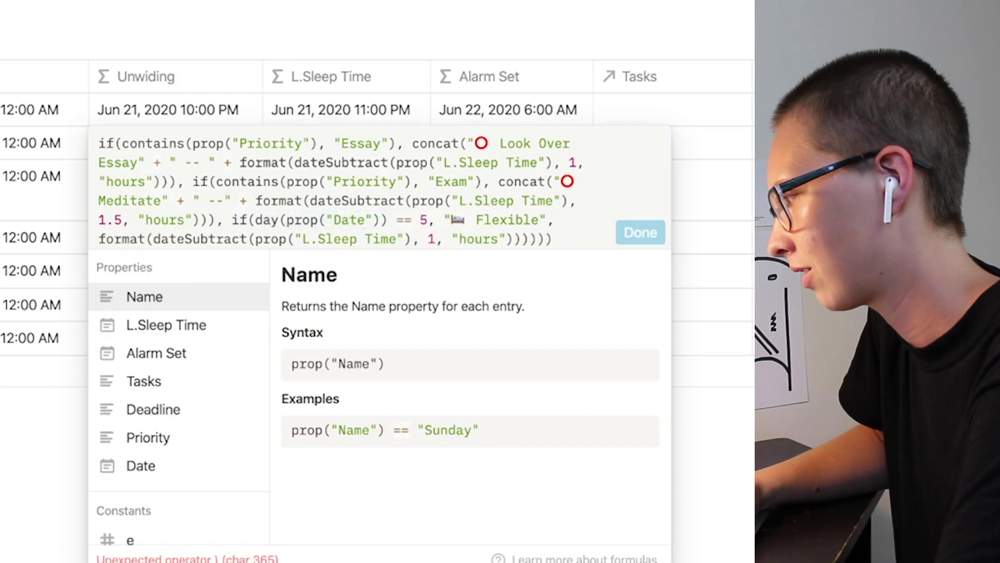
{"action": "left_click", "coordinate": [554, 239]}
{"action": "key", "text": "BackSpace"}
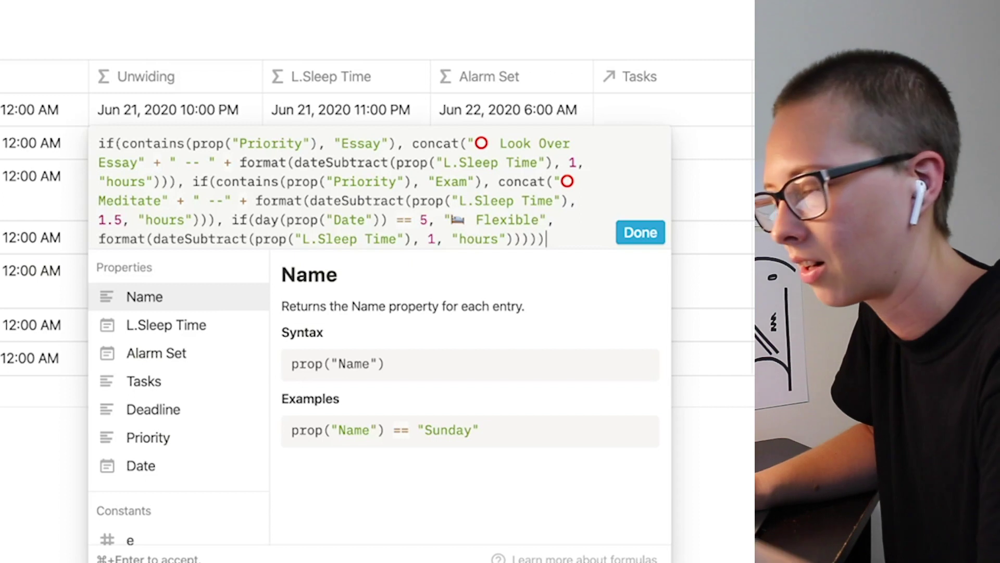
{"action": "left_click", "coordinate": [637, 231]}
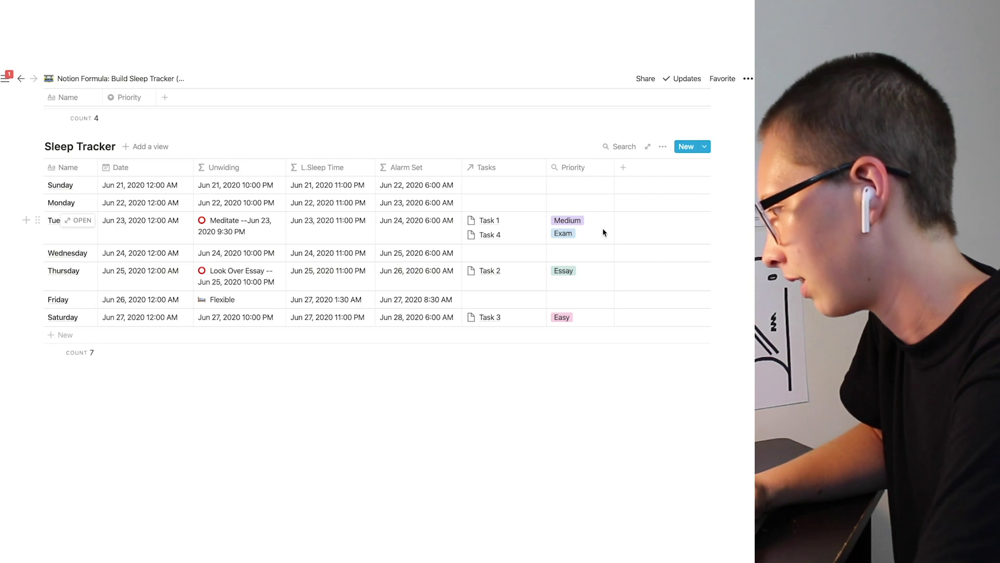
- Reopen the Unwiding formula editor from Tuesday's Meditate -- 9:30 PM cell
{"action": "left_click", "coordinate": [221, 232]}
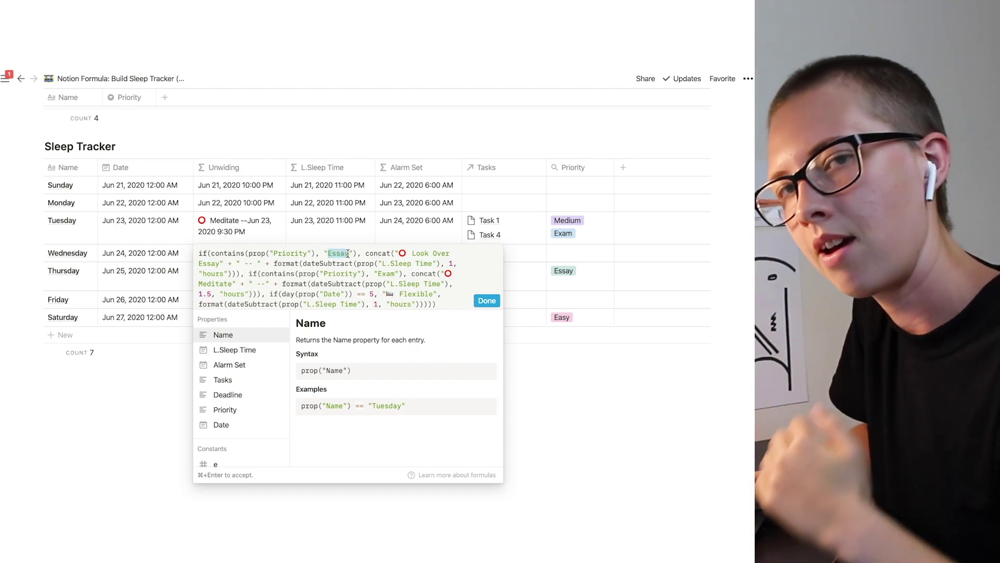
{"action": "left_click", "coordinate": [333, 256]}
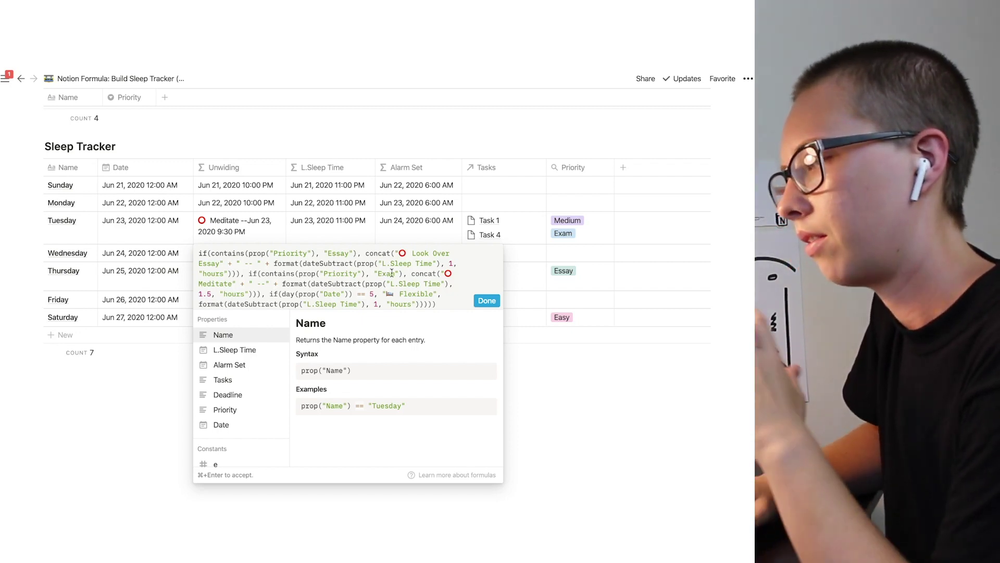
- Close the formula editor and inspect Tuesday's Priority rollup values
{"action": "key", "text": "super+Return"}
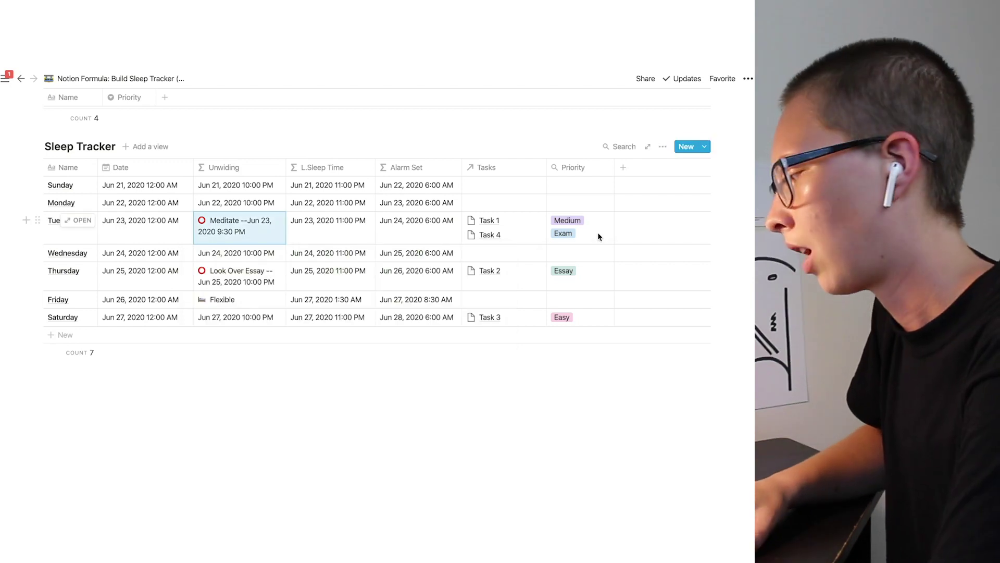
{"action": "left_click", "coordinate": [598, 233]}
{"action": "left_click", "coordinate": [602, 234]}
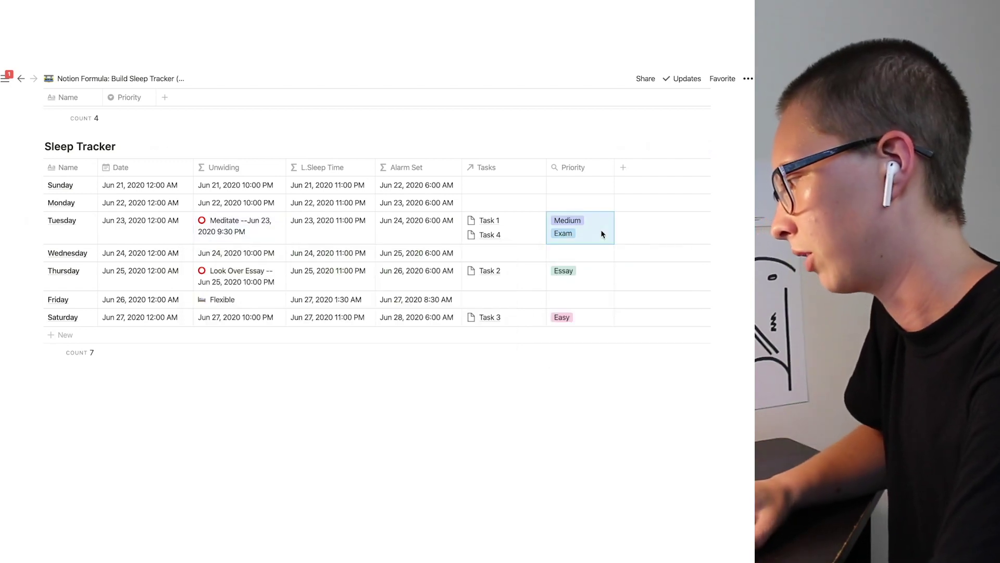
{"action": "left_click", "coordinate": [587, 353]}
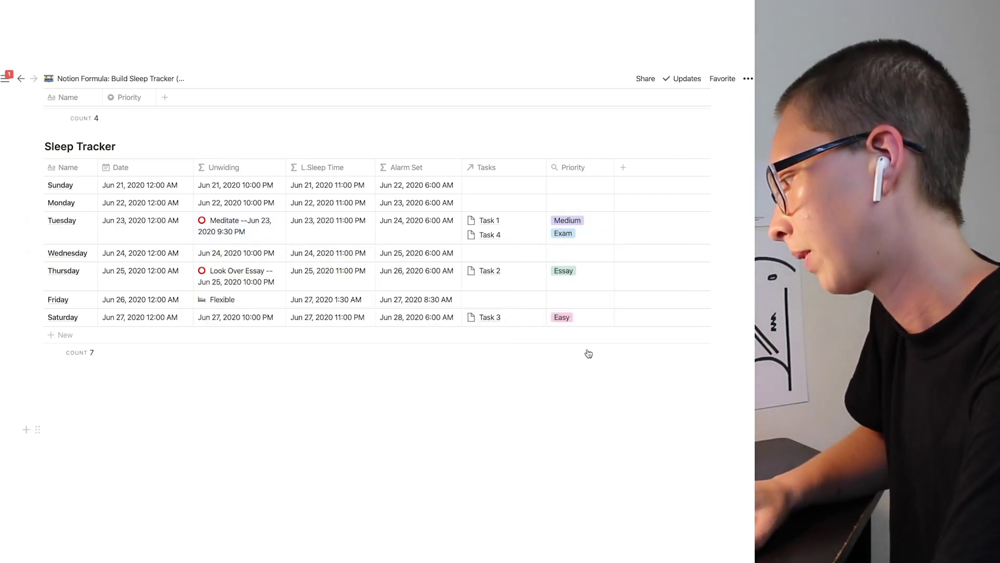
- Link Task 2 (Essay) to Tuesday to test the Unwiding output
{"action": "left_click", "coordinate": [515, 235]}
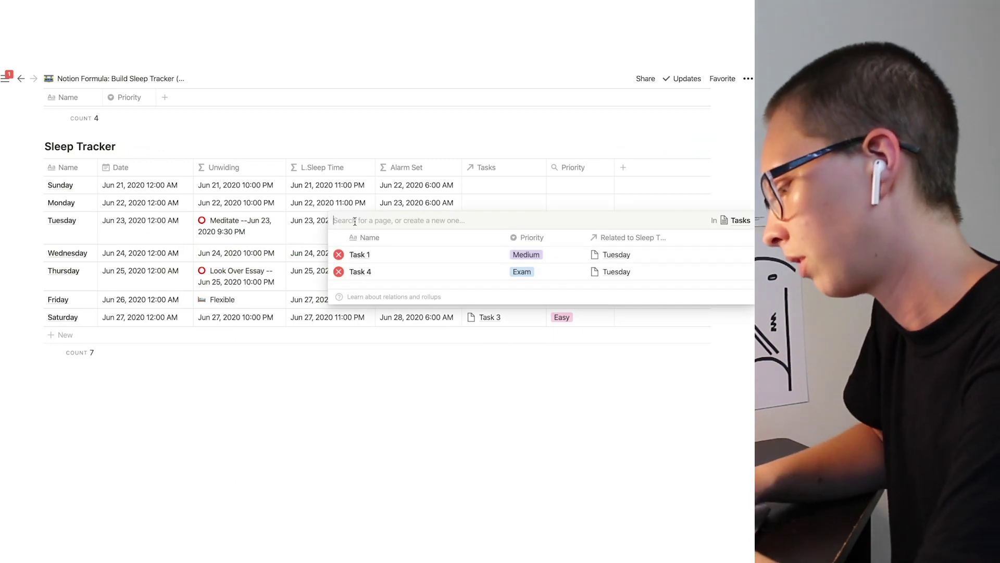
{"action": "type", "text": "Task"}
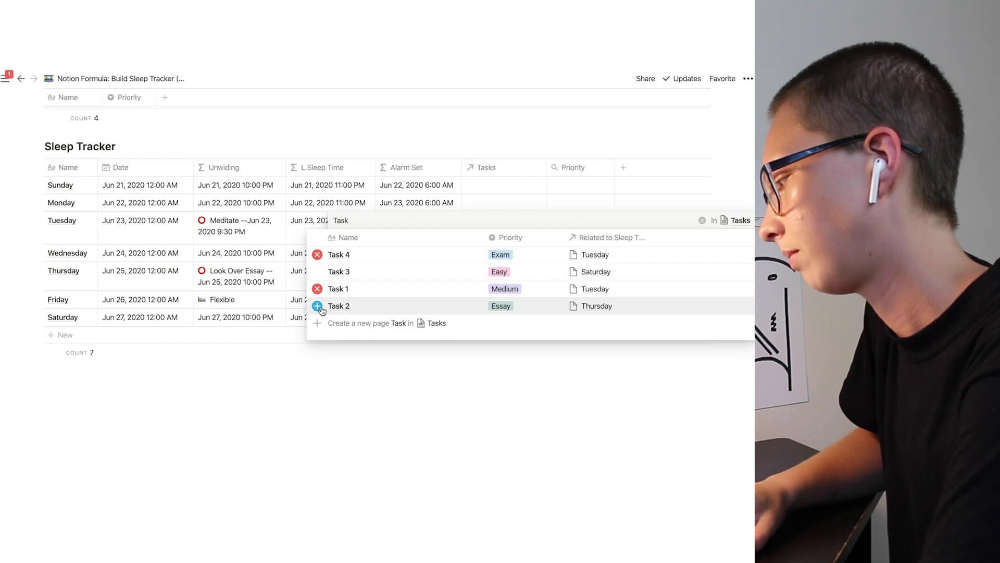
{"action": "left_click", "coordinate": [336, 306]}
{"action": "key", "text": "Escape"}
{"action": "left_click", "coordinate": [349, 442]}
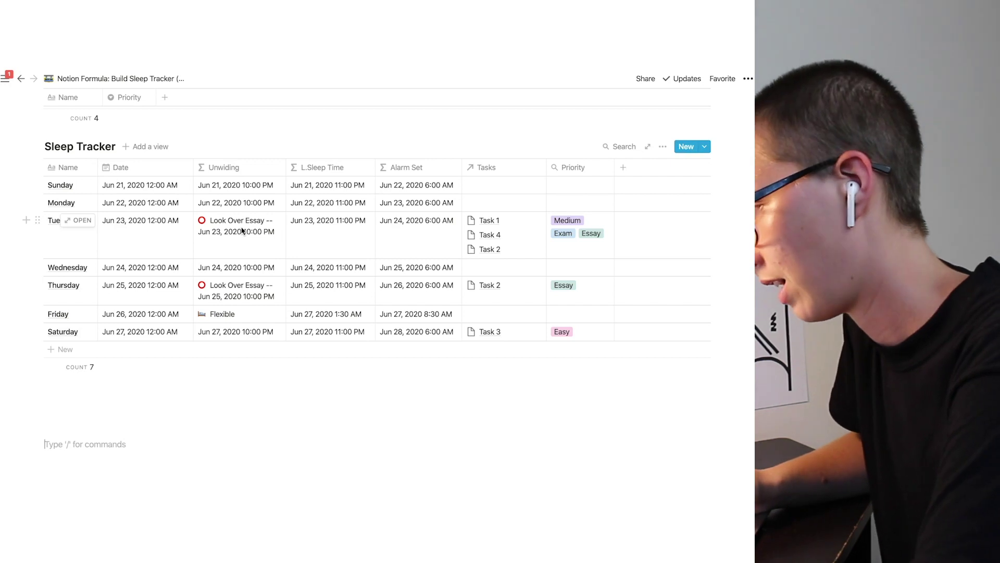
- Unlink Task 2 so Tuesday keeps only Task 1 and Task 4
{"action": "left_click", "coordinate": [534, 240]}
{"action": "left_click", "coordinate": [339, 289]}
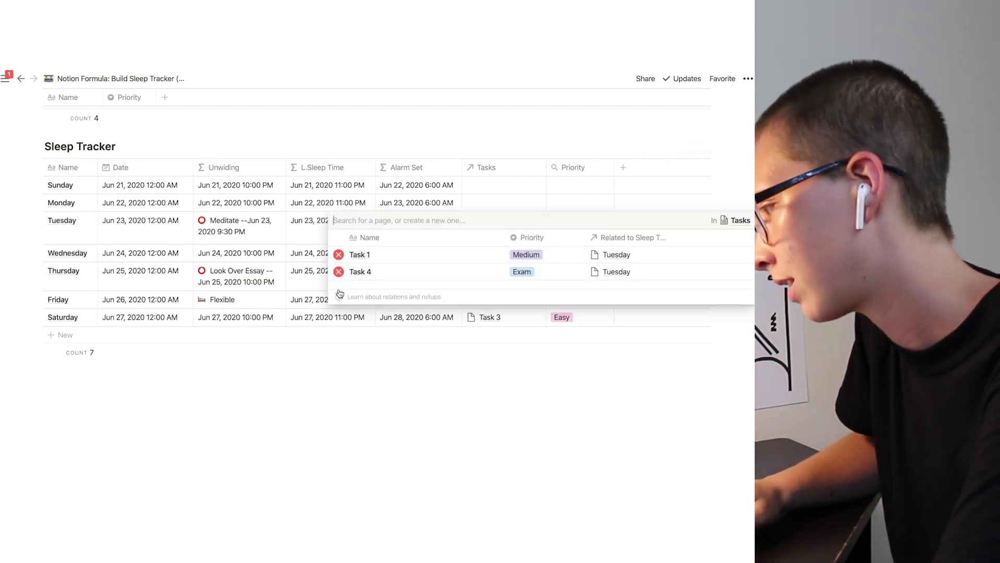
{"action": "key", "text": "Escape"}
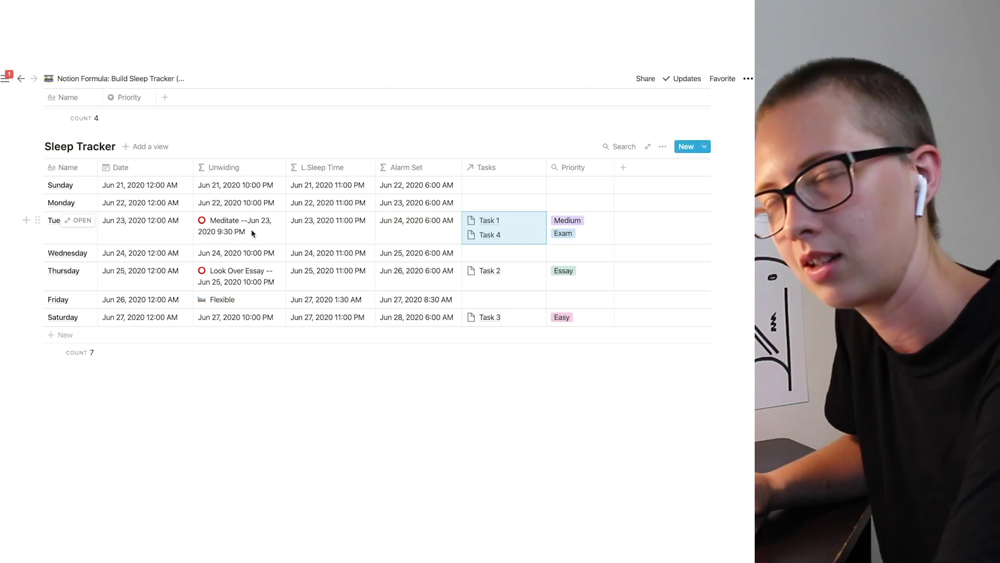